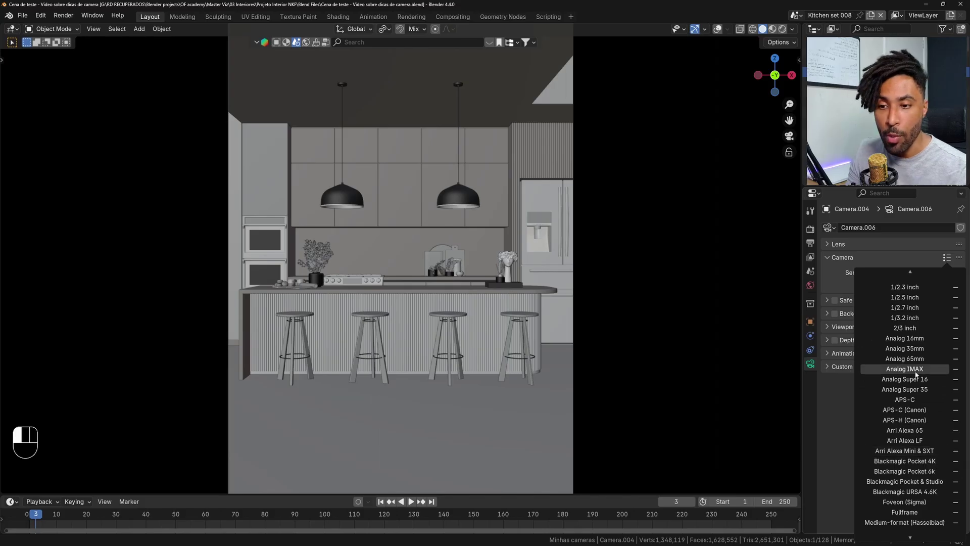
Step: Look through the camera's sensor-size presets and the browser's image results for analog 16mm film cameras
scroll(918, 441, up, 1)
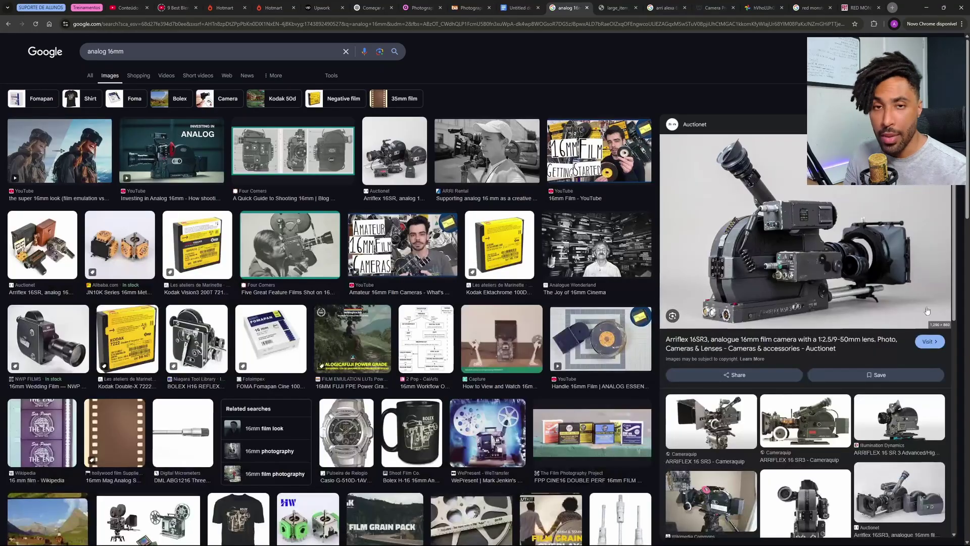
click(7, 26)
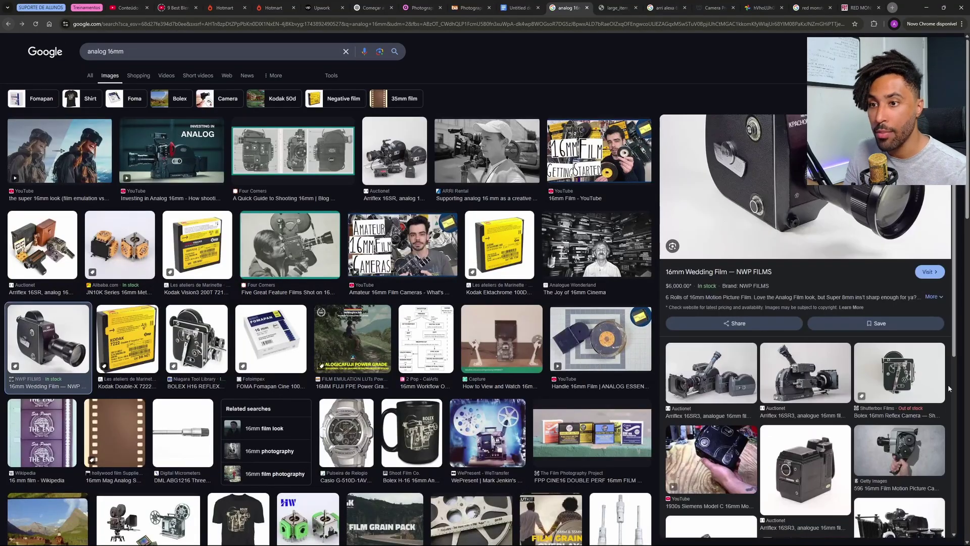
scroll(832, 396, up, 2)
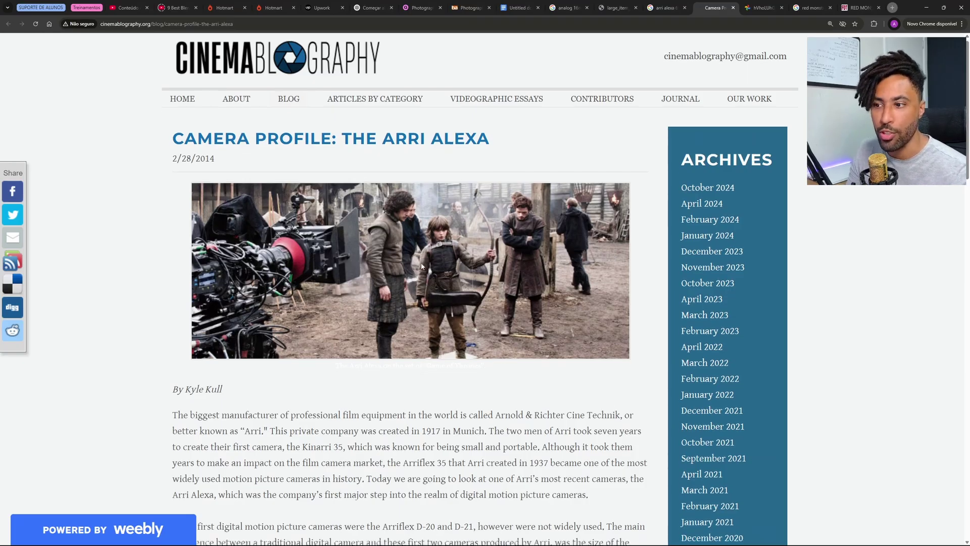
Step: Read through the Arri Alexa camera profile article in the browser and browse Blender's camera sensor presets
scroll(321, 246, down, 12)
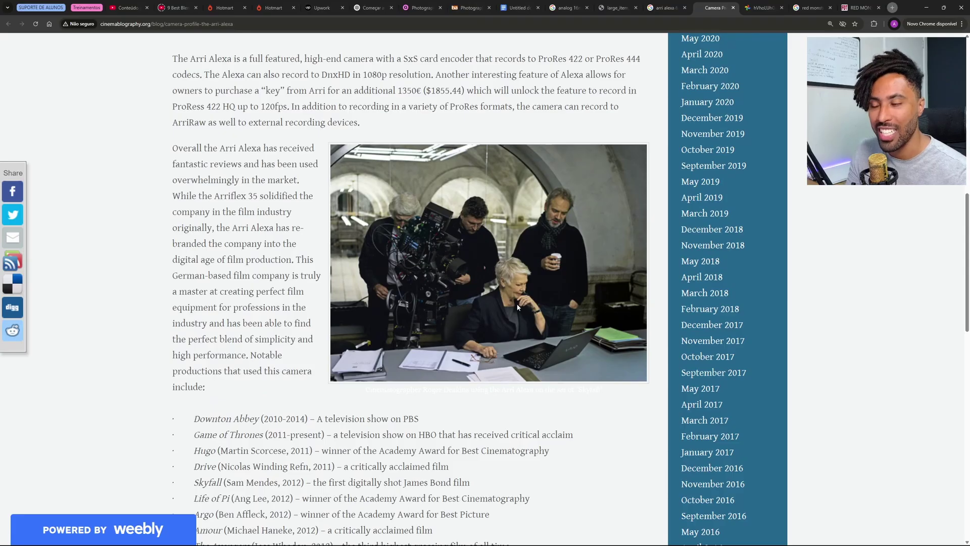
scroll(477, 287, down, 10)
scroll(493, 287, down, 4)
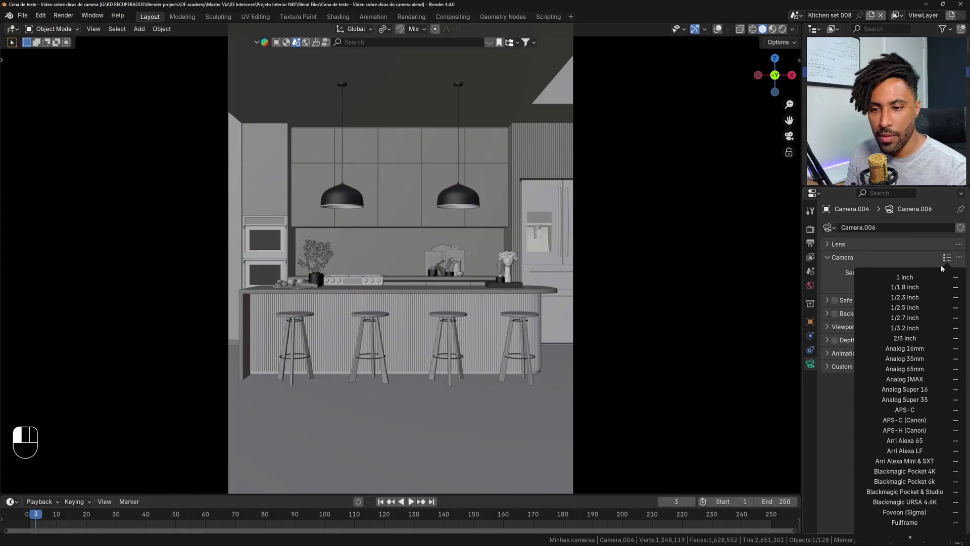
scroll(917, 442, down, 5)
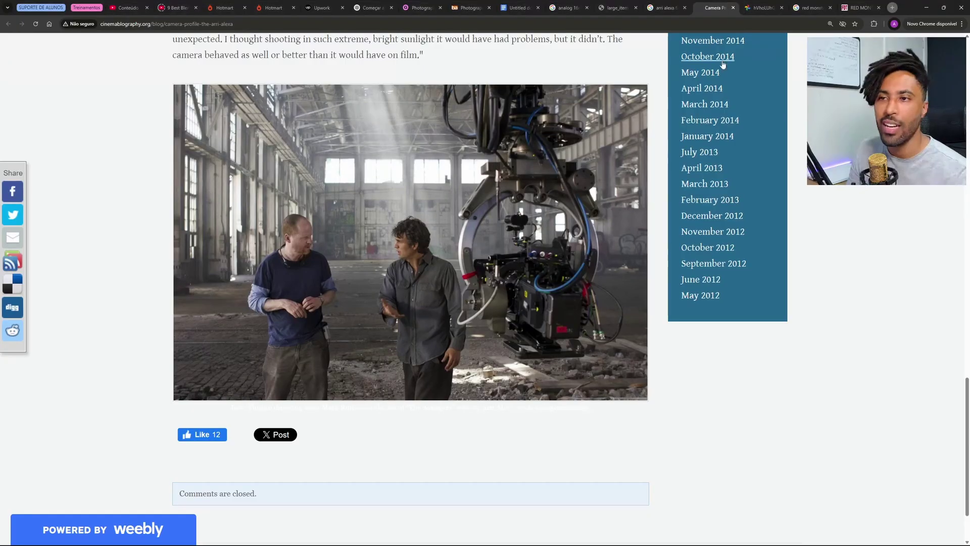
Step: Look through the RED Monstro article on fdtimes.com in the browser, and bring up Blender's camera presets again
click(858, 8)
scroll(483, 248, down, 3)
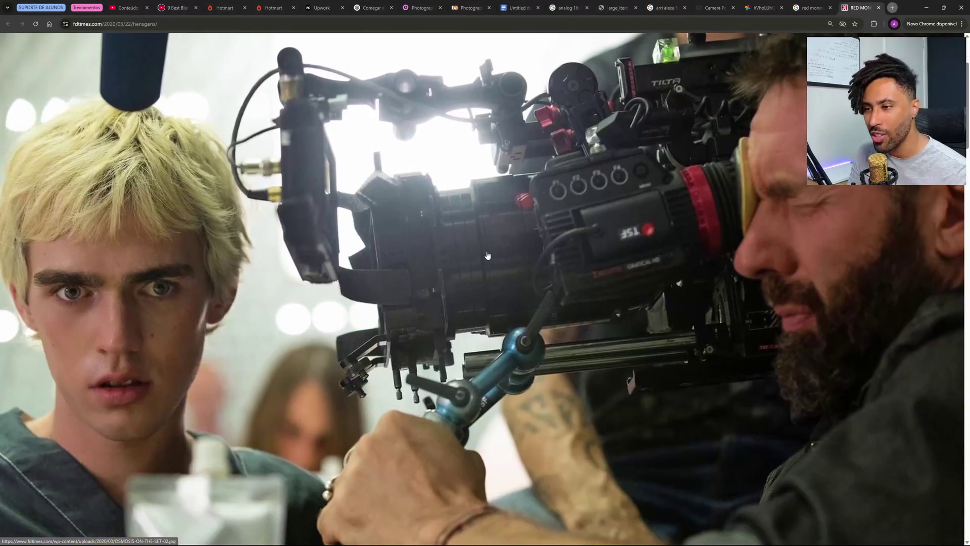
scroll(558, 225, down, 15)
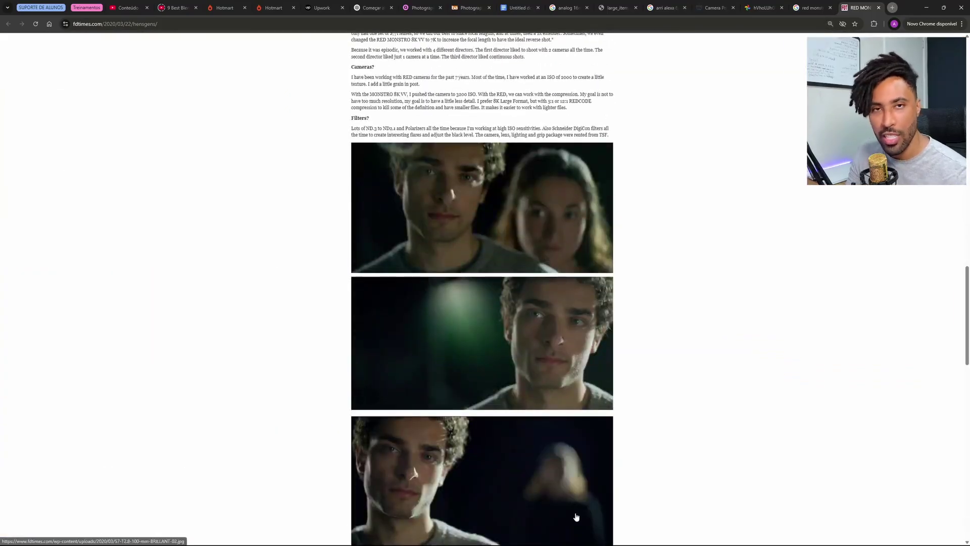
scroll(576, 517, down, 5)
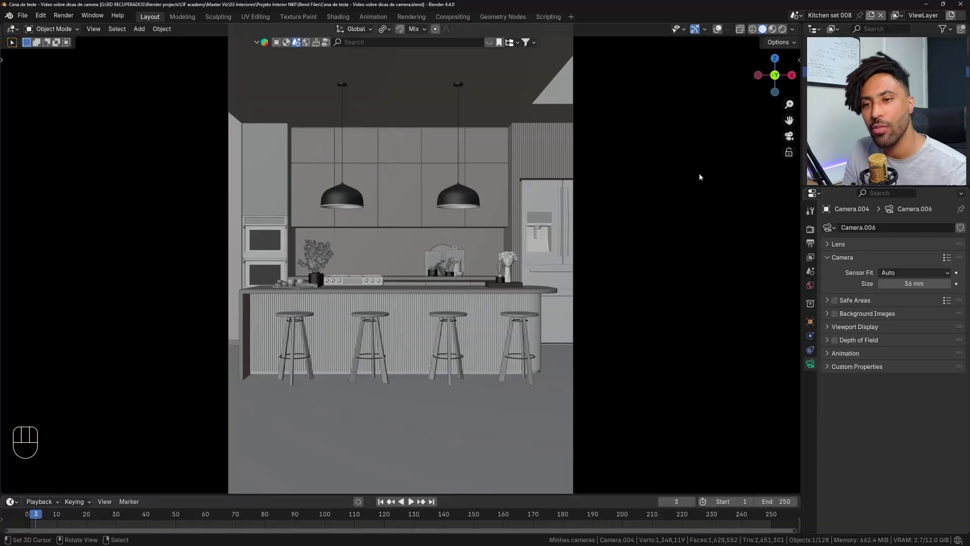
click(946, 257)
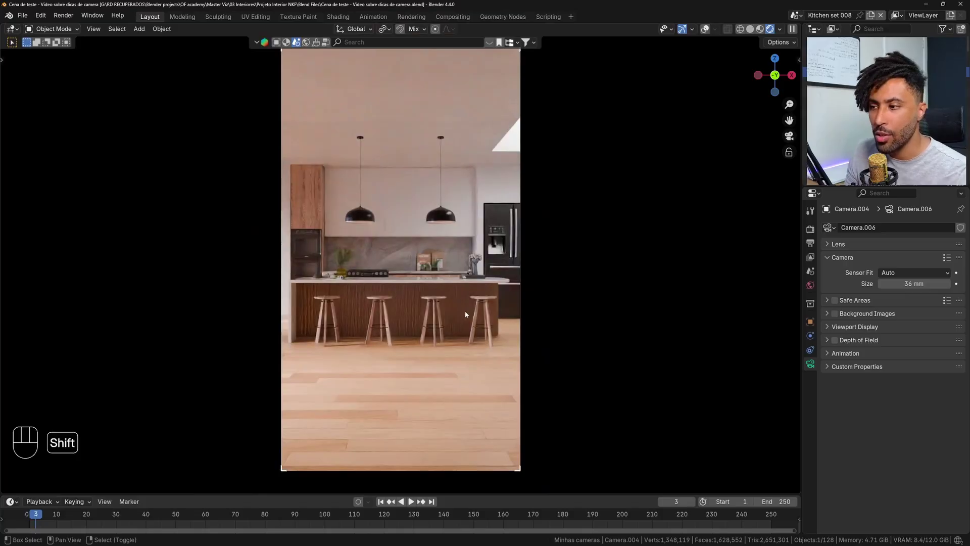
Step: Show the camera's Viewport Display settings and keep only the Center composition guide enabled
shift+middle_drag(465, 310, 471, 328)
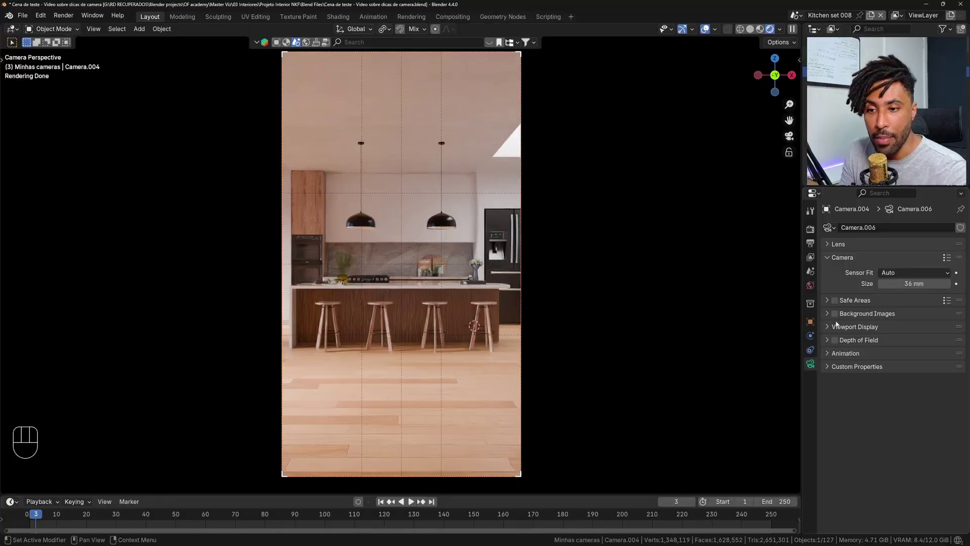
click(841, 326)
scroll(837, 340, down, 1)
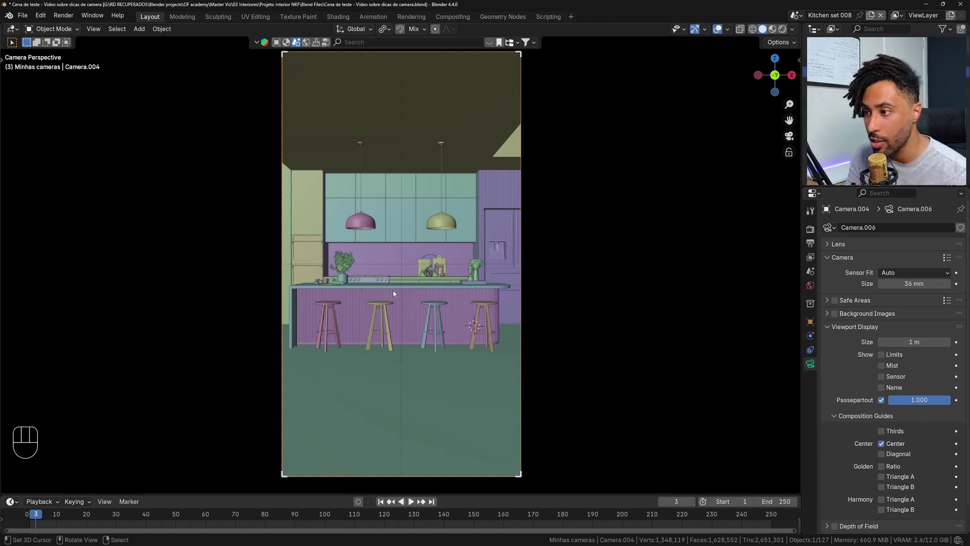
Step: Try moving the camera upward along the global Z axis against the center guide
key(g)
key(z)
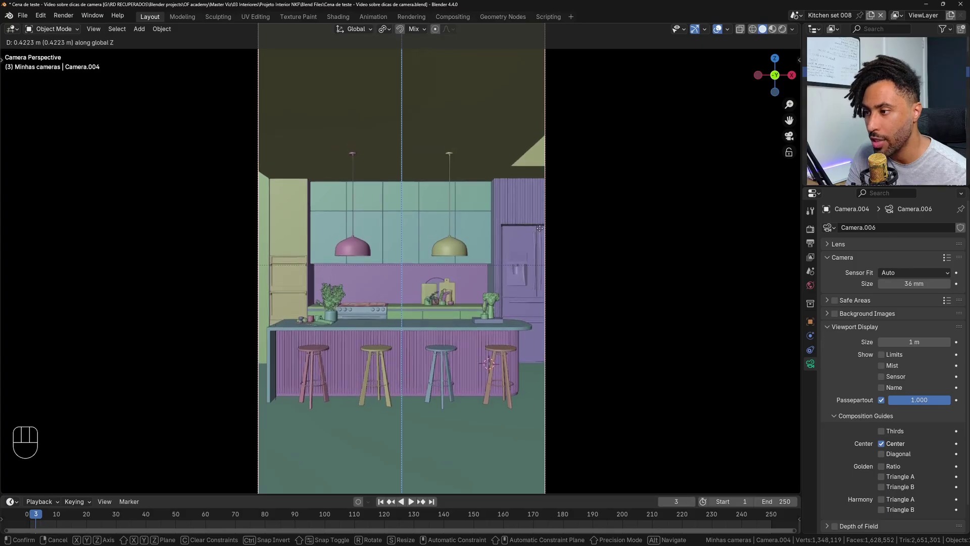
key(Escape)
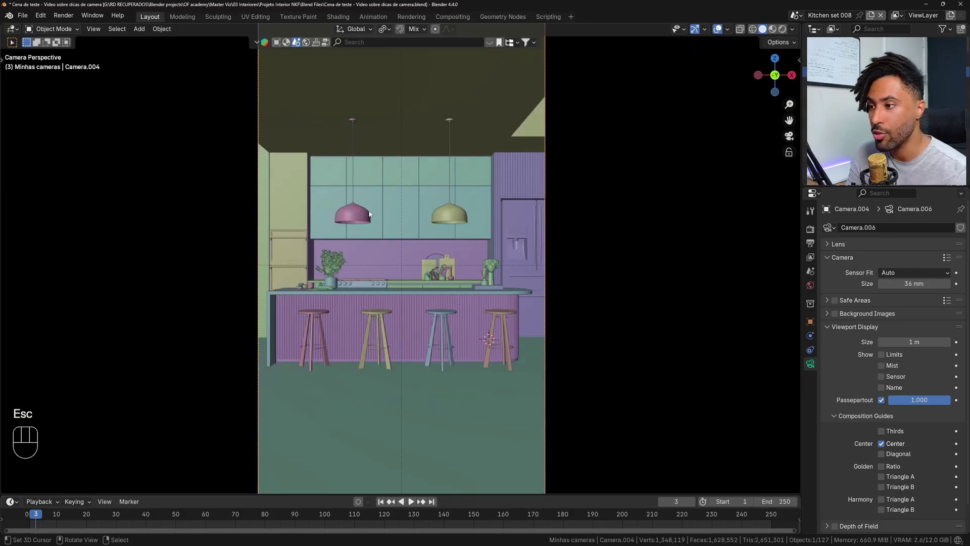
Step: Replace the camera's Center composition guide with the Diagonal guide and view the whole camera frame
click(881, 443)
click(881, 454)
scroll(432, 246, down, 2)
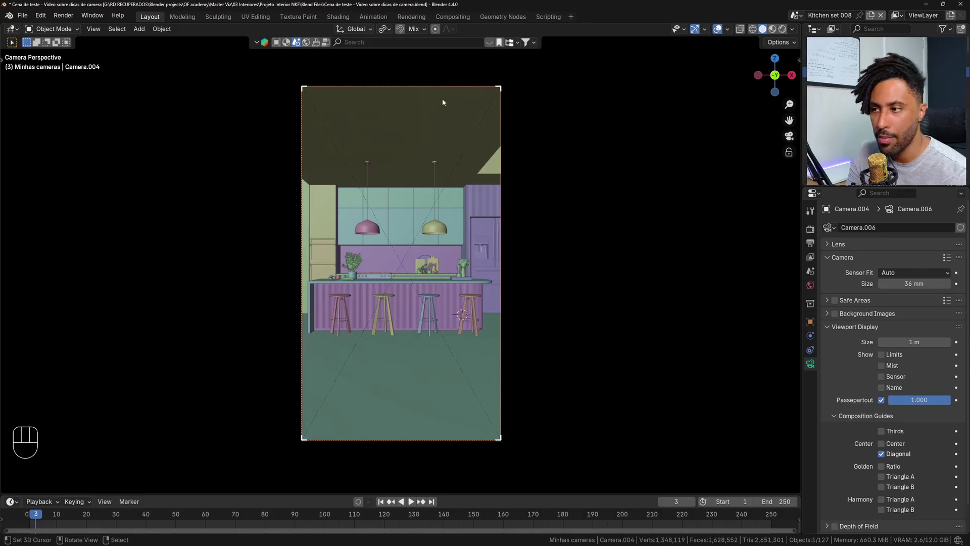
Step: Try rotating the camera around the global Z axis with the diagonal guide displayed
key(r)
key(z)
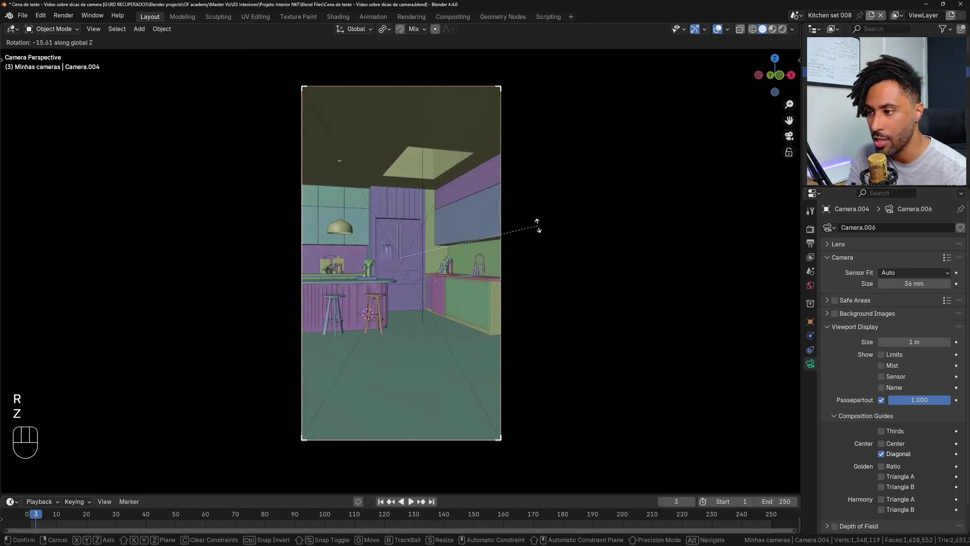
key(Escape)
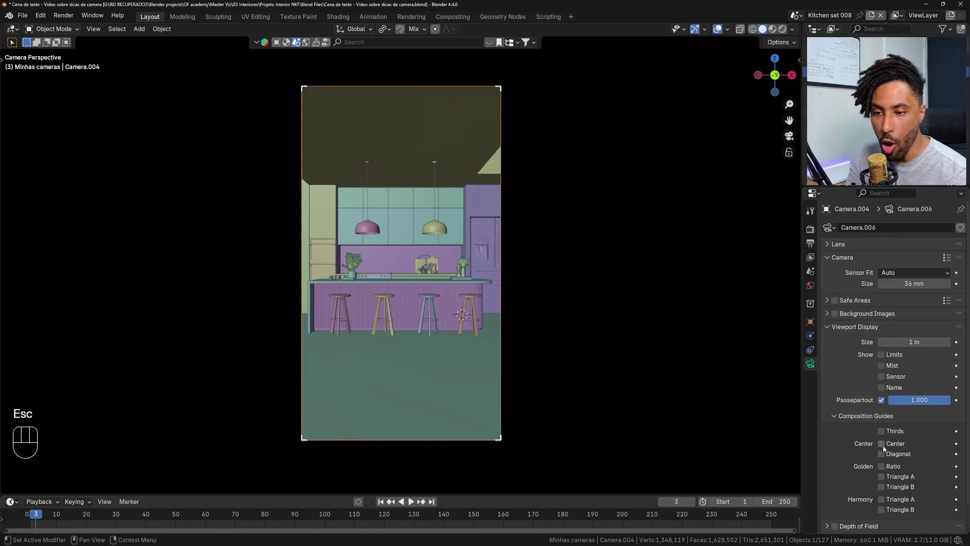
Step: Enable all composition guides, from Thirds to Harmony Triangle B, and inspect them over the kitchen
drag(882, 444, 882, 510)
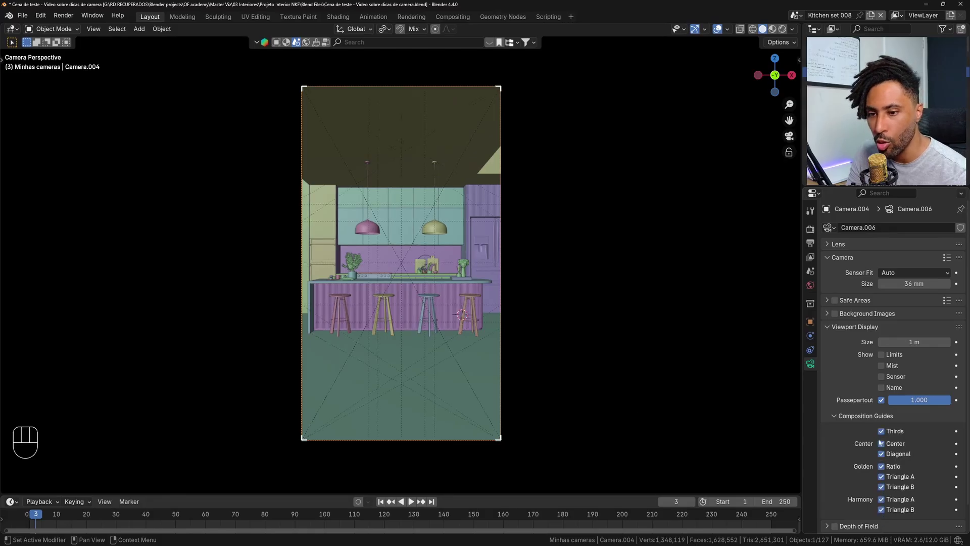
scroll(480, 349, up, 3)
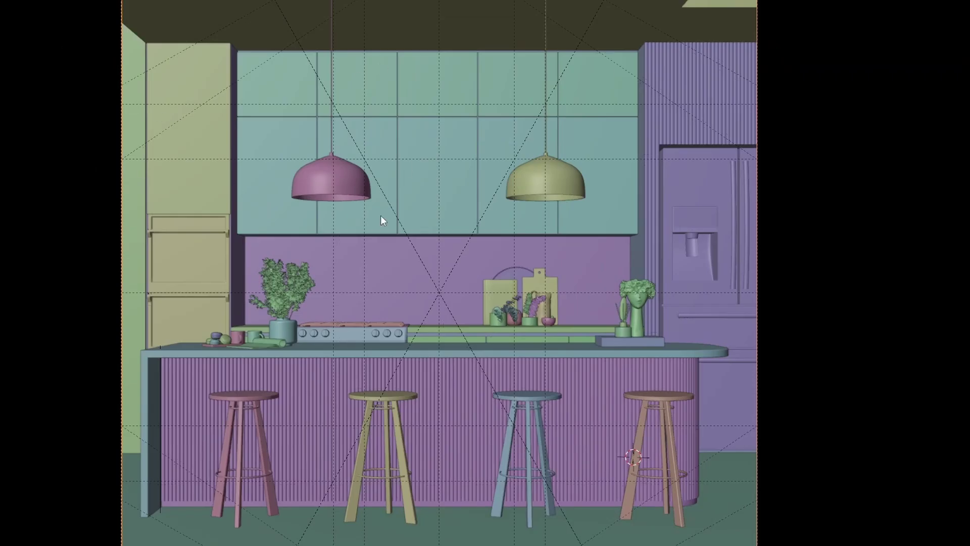
scroll(384, 213, down, 3)
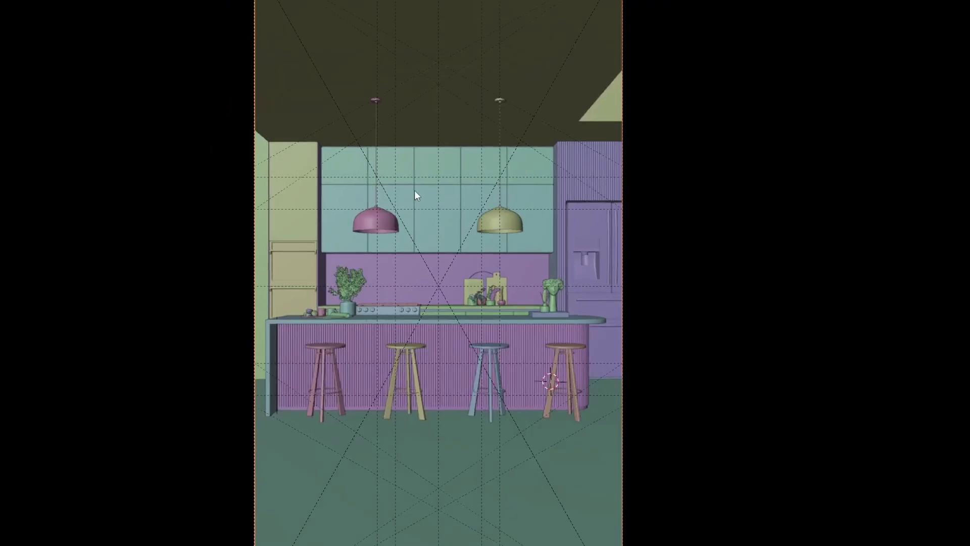
scroll(428, 193, up, 2)
scroll(430, 195, down, 2)
scroll(430, 196, up, 1)
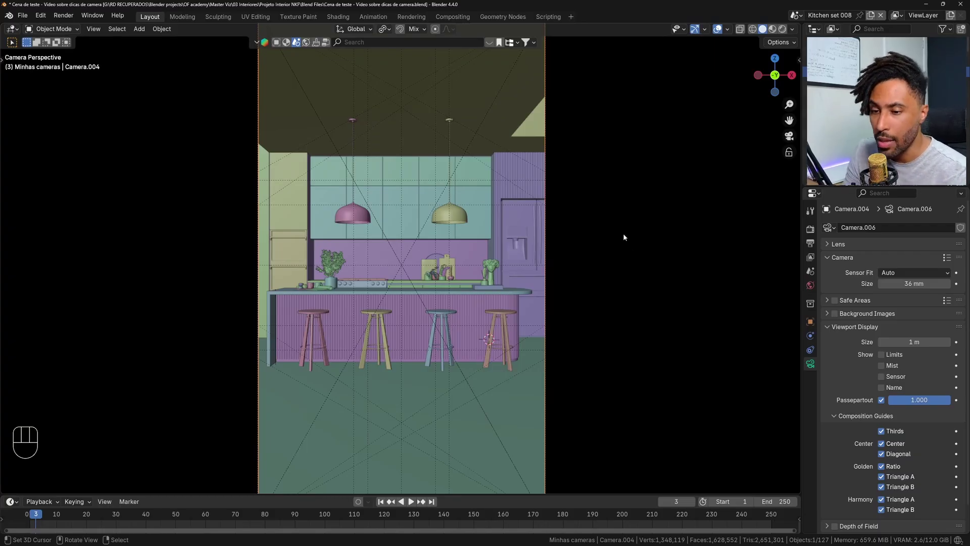
Step: Disable all the composition guides and enable only Thirds for the camera
drag(882, 431, 881, 509)
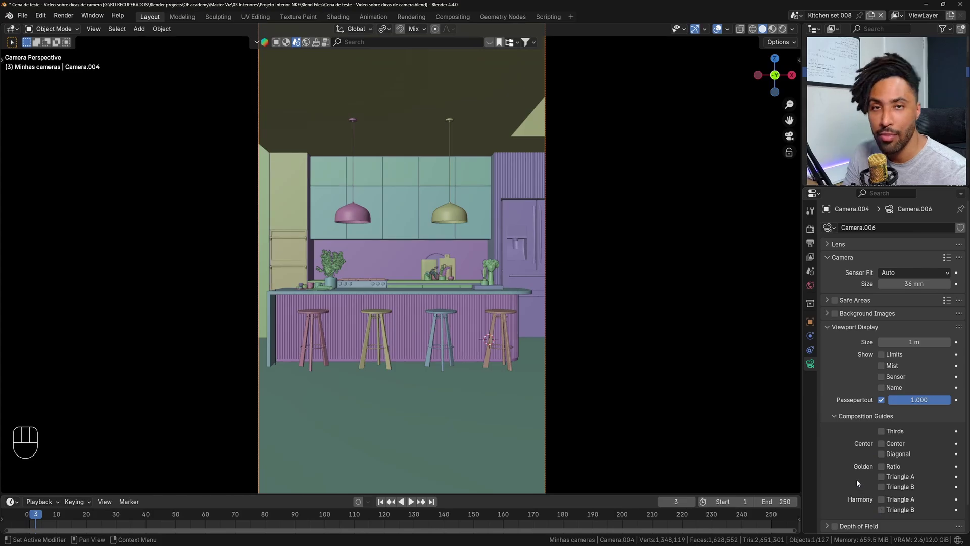
click(881, 431)
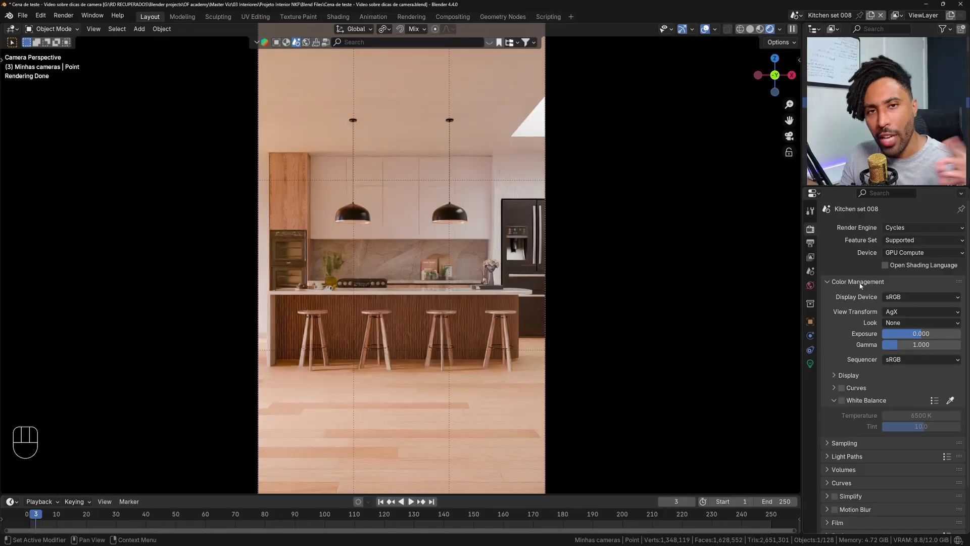
Step: Enable White Balance in color management, sample the white upper cabinets, and compare the render with it off and on
click(860, 283)
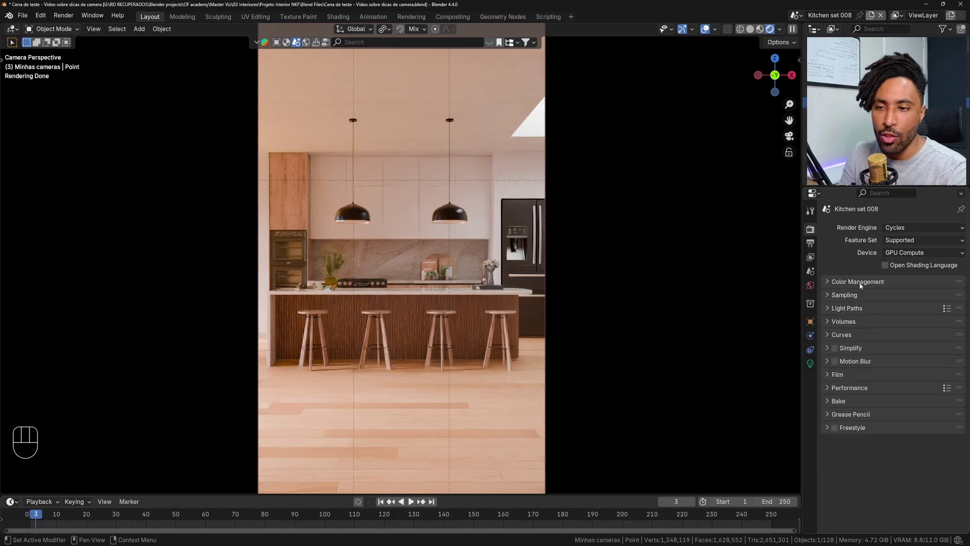
click(860, 283)
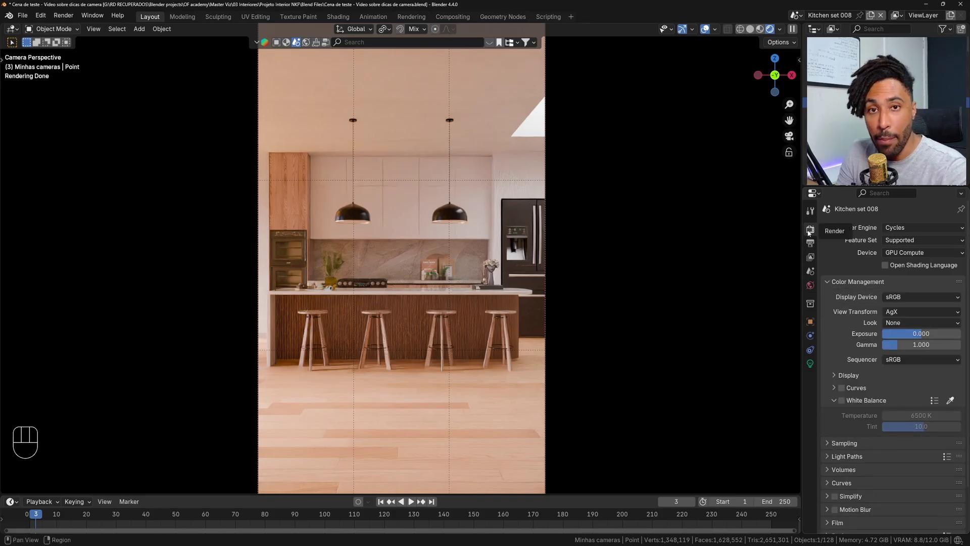
scroll(867, 330, down, 2)
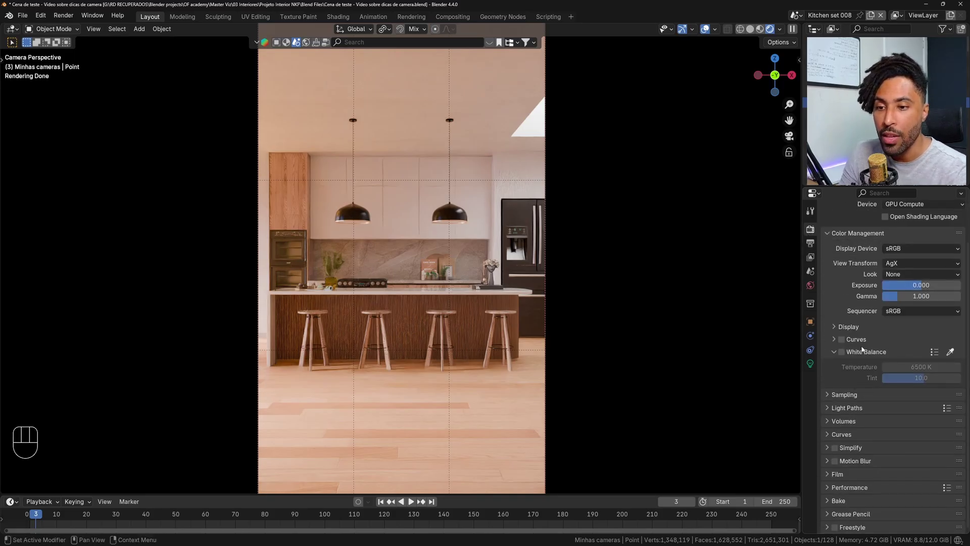
click(841, 353)
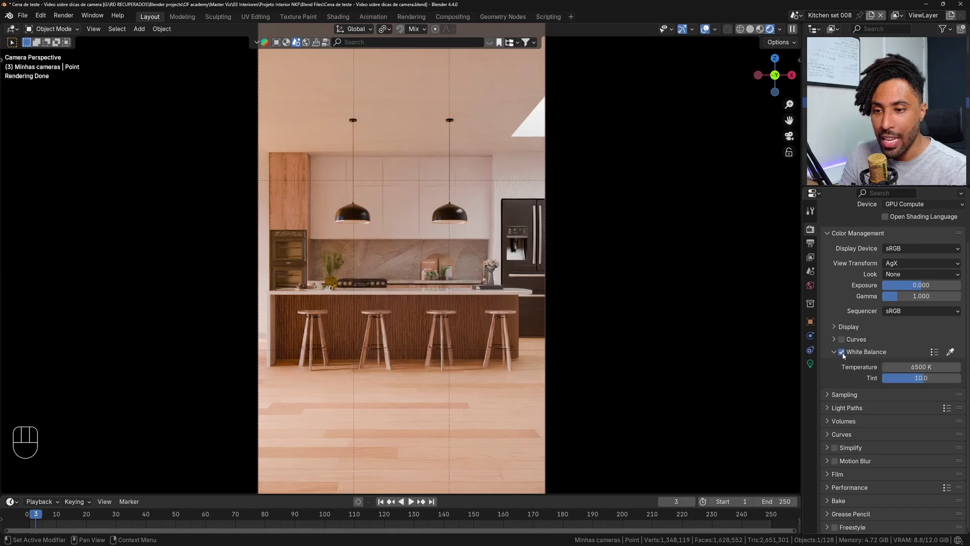
click(950, 352)
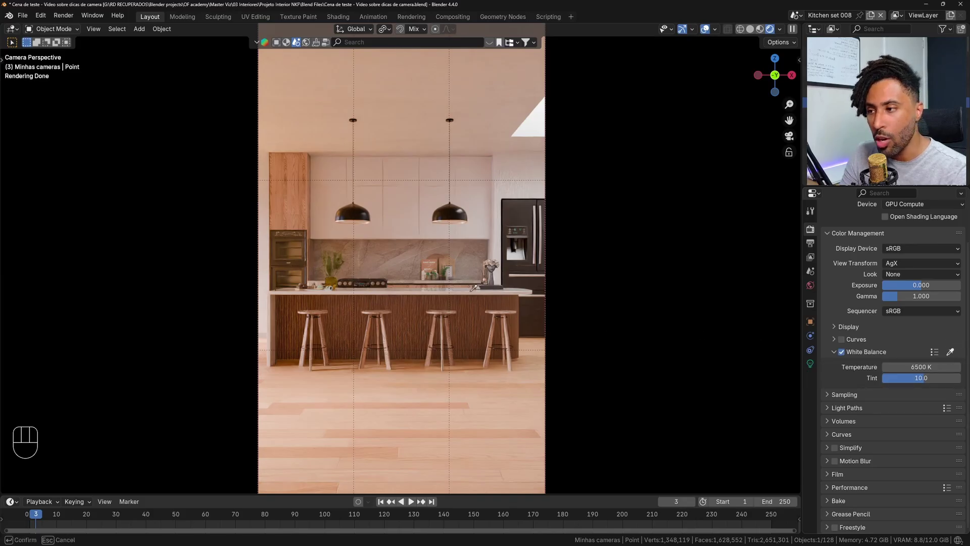
click(398, 216)
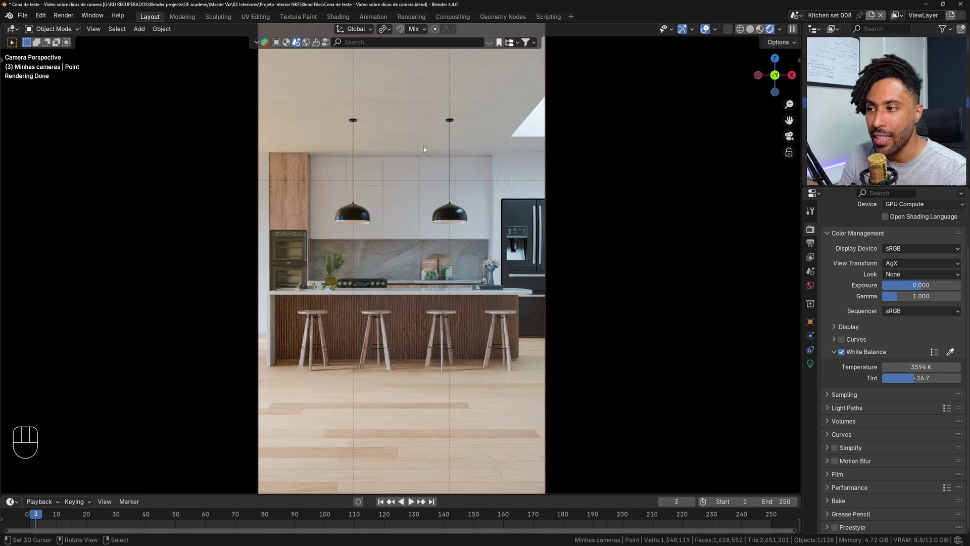
click(841, 352)
click(841, 352)
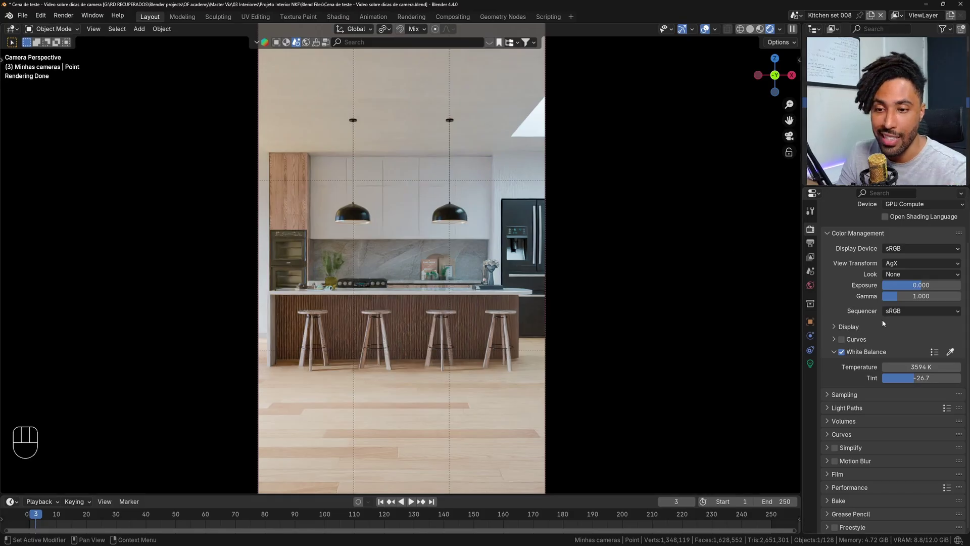
Step: Try white balance samples from the wooden island front, the tall wooden cabinet and the black refrigerator
click(950, 352)
click(475, 316)
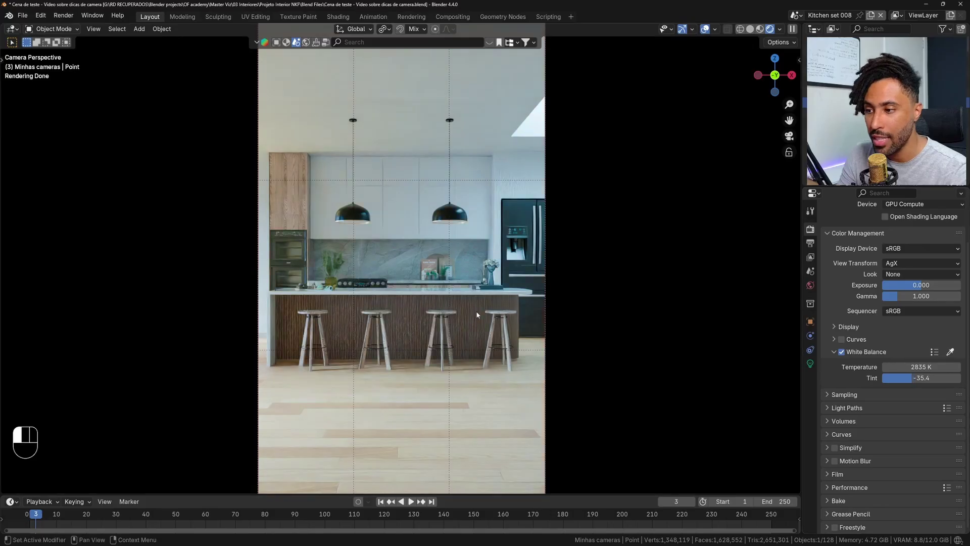
click(951, 353)
click(284, 216)
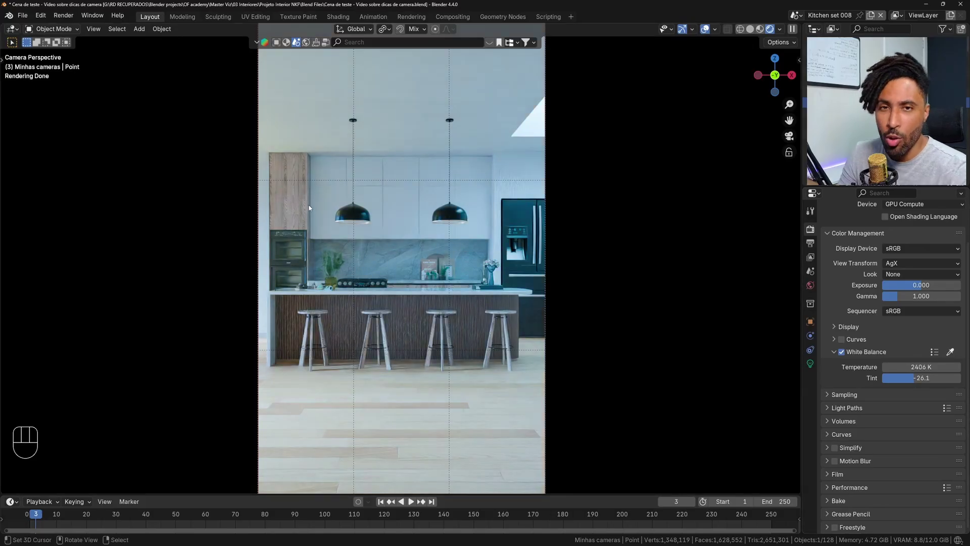
click(950, 352)
click(523, 212)
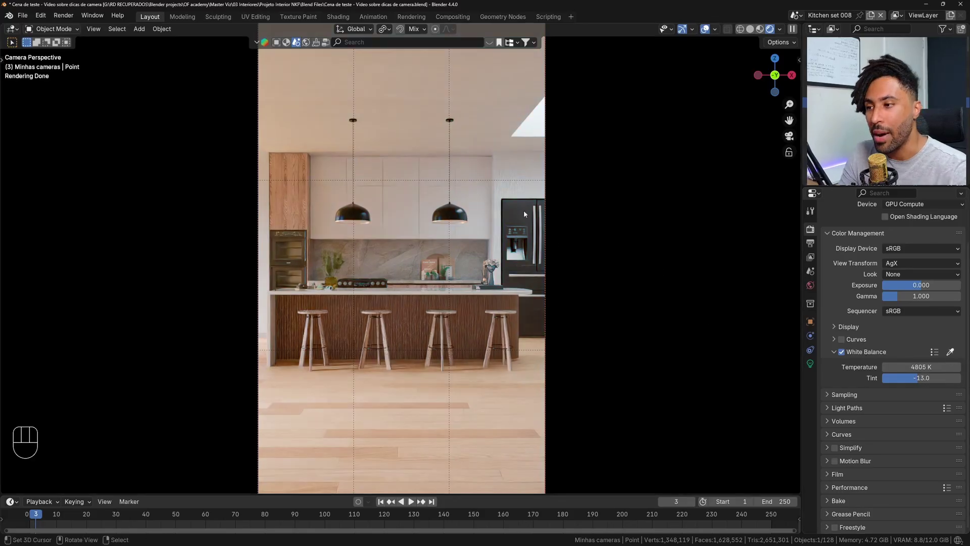
Step: Sample the white upper cabinets between the pendant lamps as the white balance reference
click(950, 352)
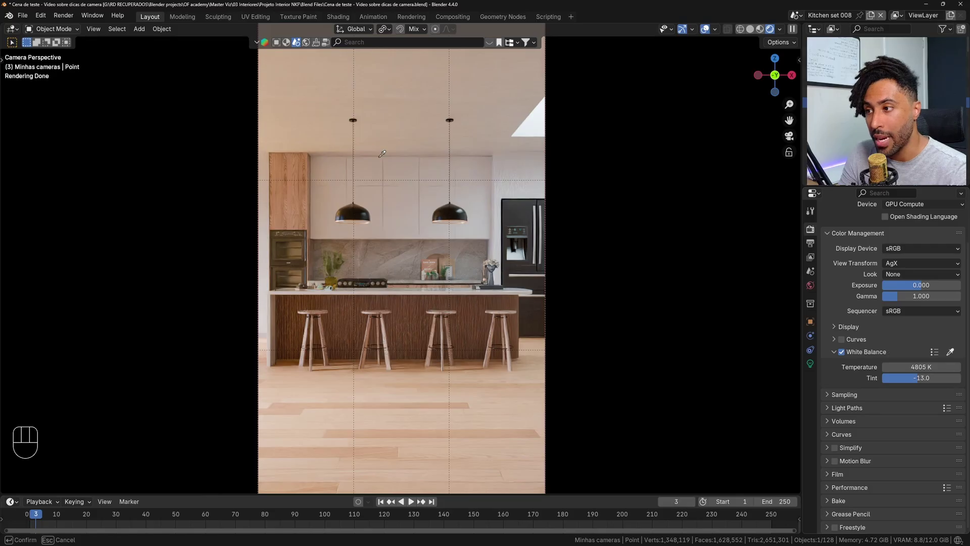
click(405, 171)
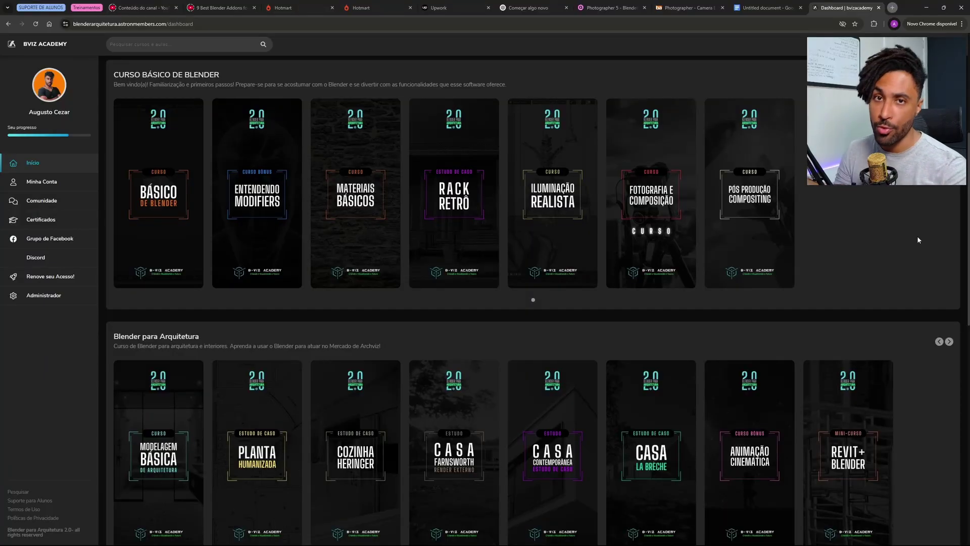
scroll(379, 263, down, 2)
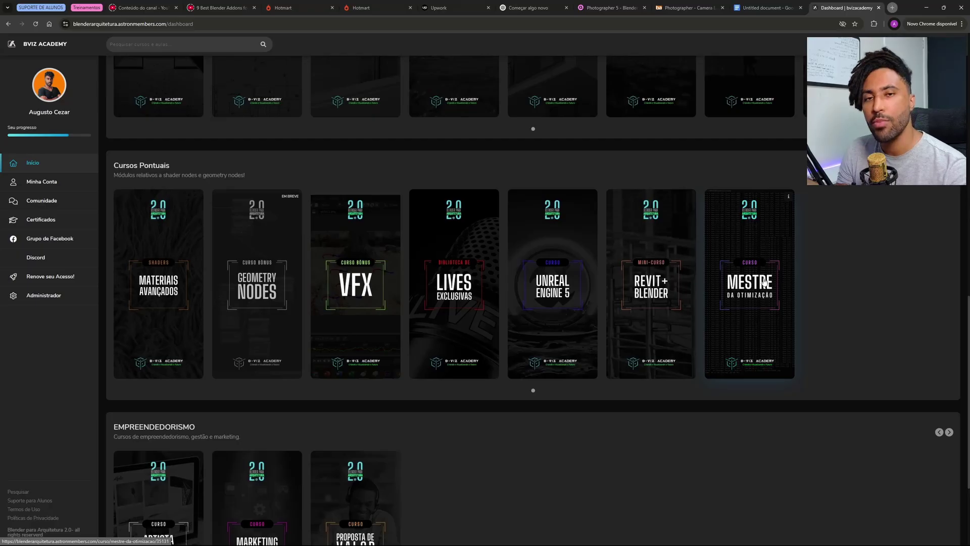
scroll(765, 282, down, 3)
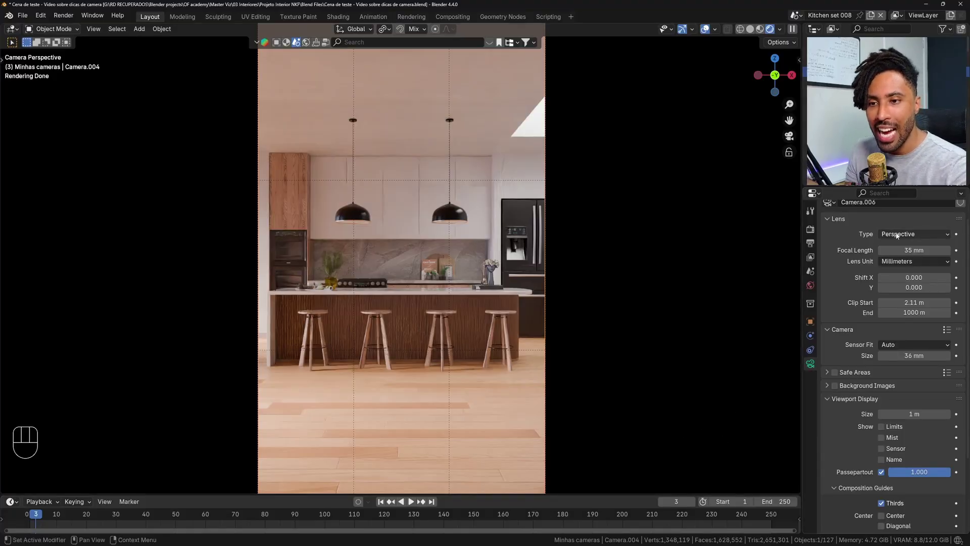
Step: Try the Orthographic lens type on the camera, inspect the scene from outside, and return to the camera view
click(903, 235)
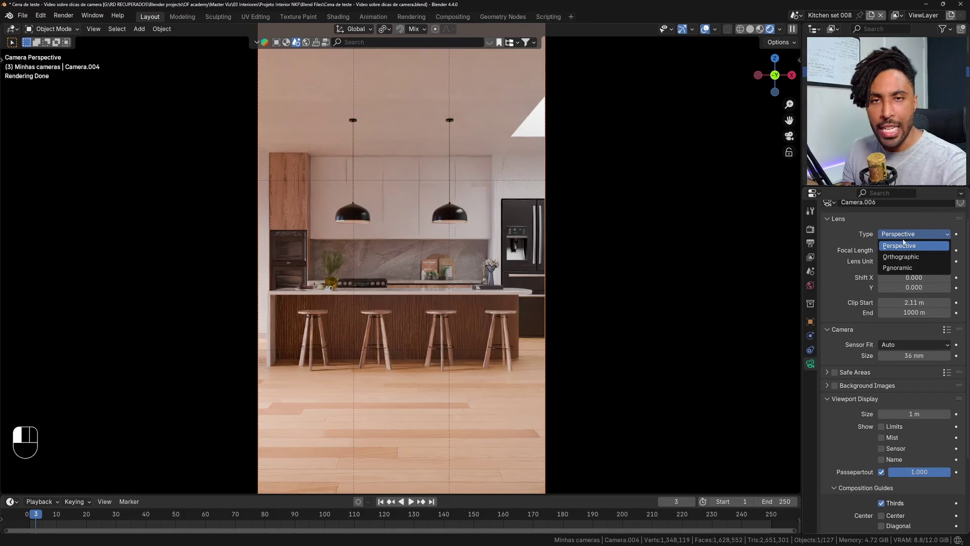
click(904, 247)
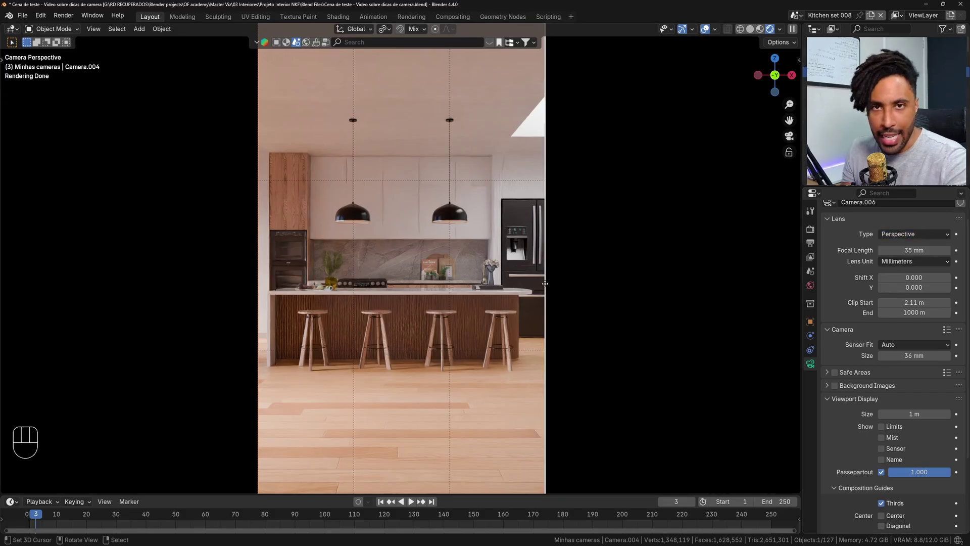
click(894, 237)
click(900, 257)
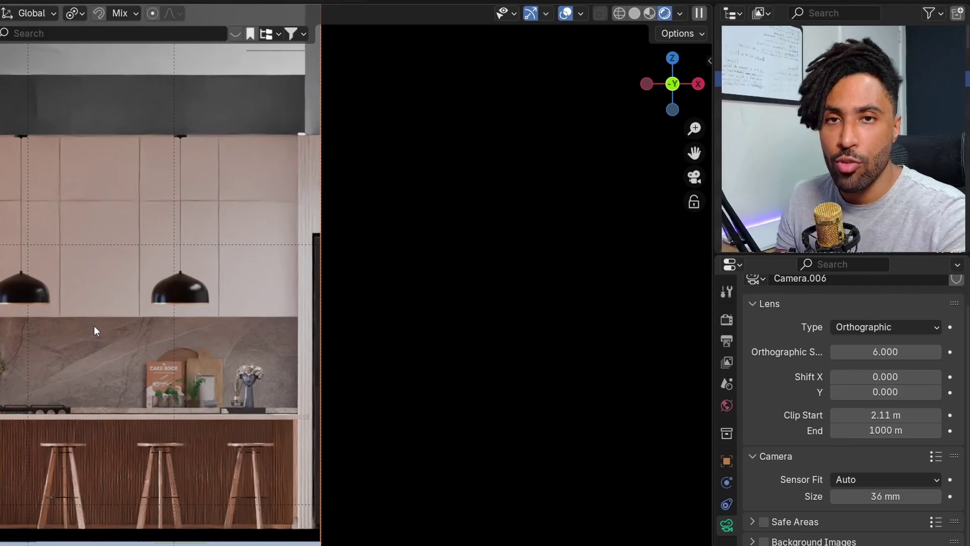
middle_drag(94, 325, 286, 455)
scroll(241, 426, down, 5)
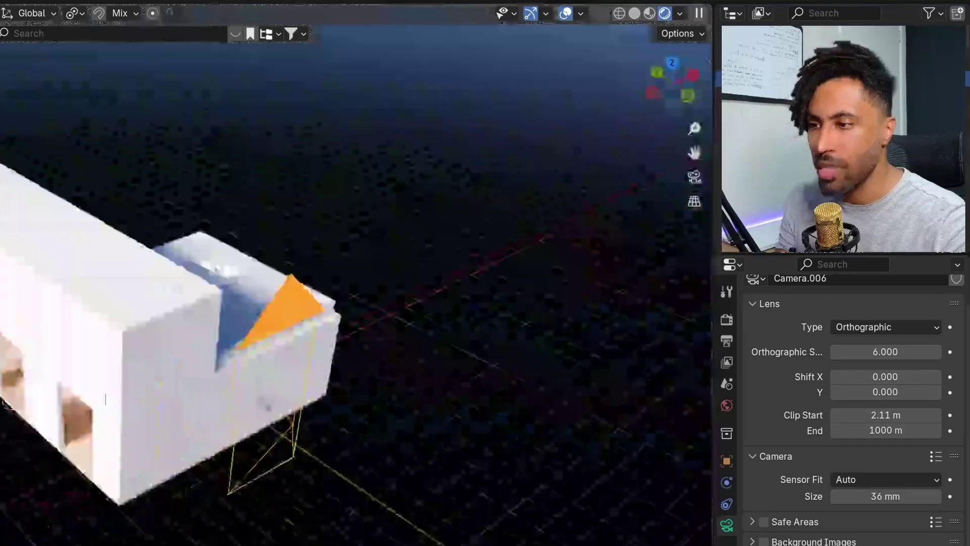
key(KP_0)
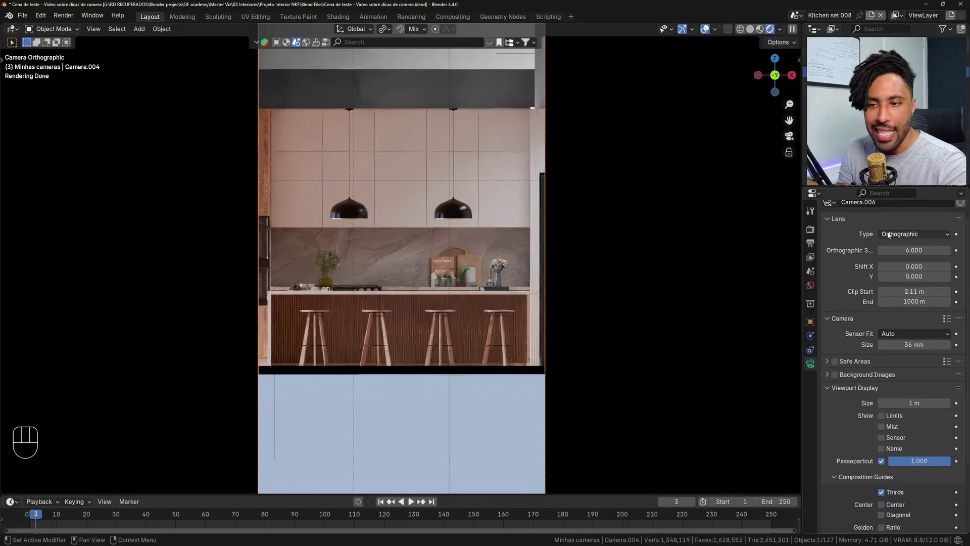
Step: Change the camera's lens type to Panoramic and try moving the camera along its local Z axis
click(888, 235)
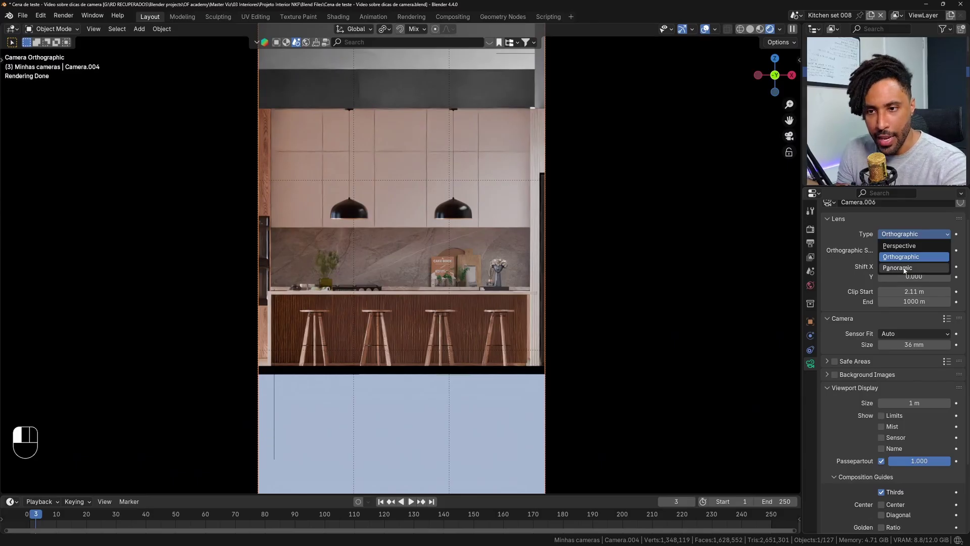
click(891, 269)
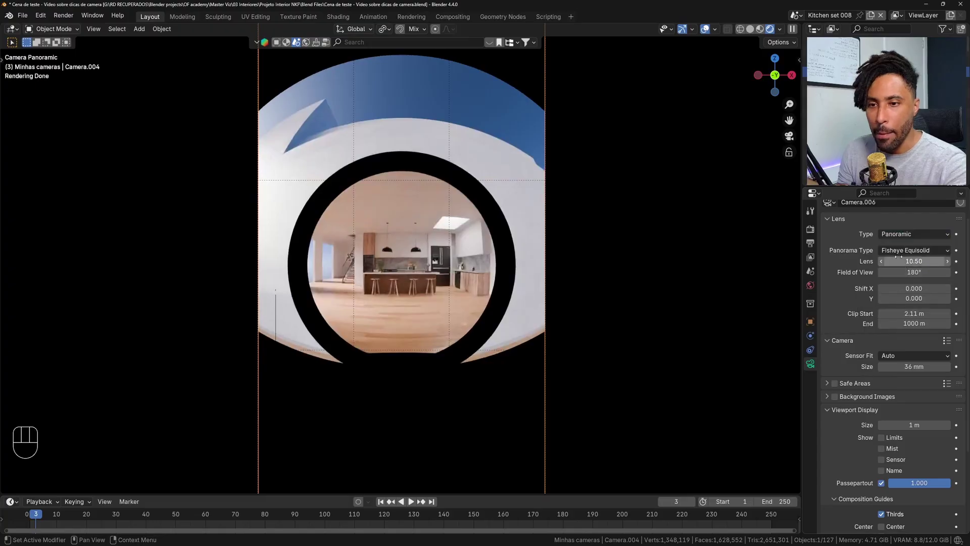
scroll(455, 280, up, 3)
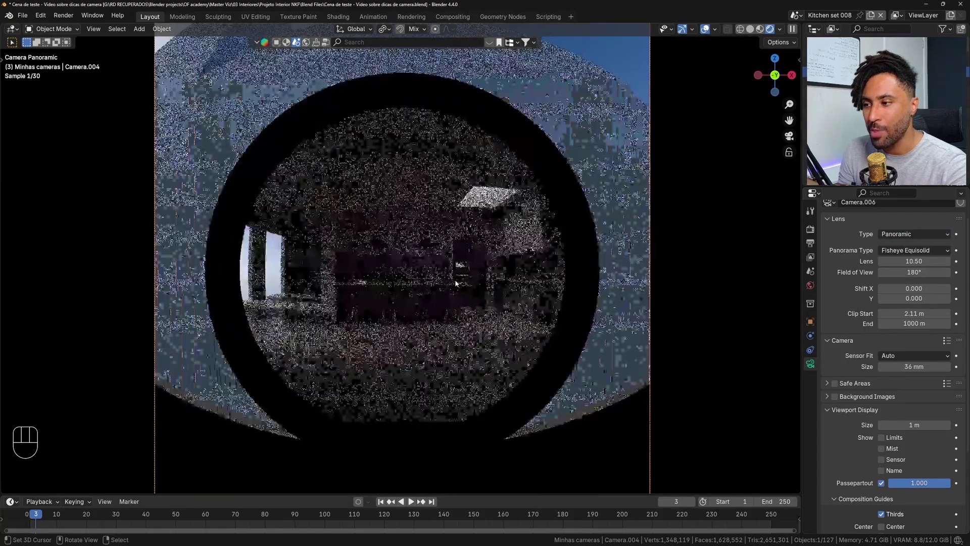
scroll(455, 281, down, 5)
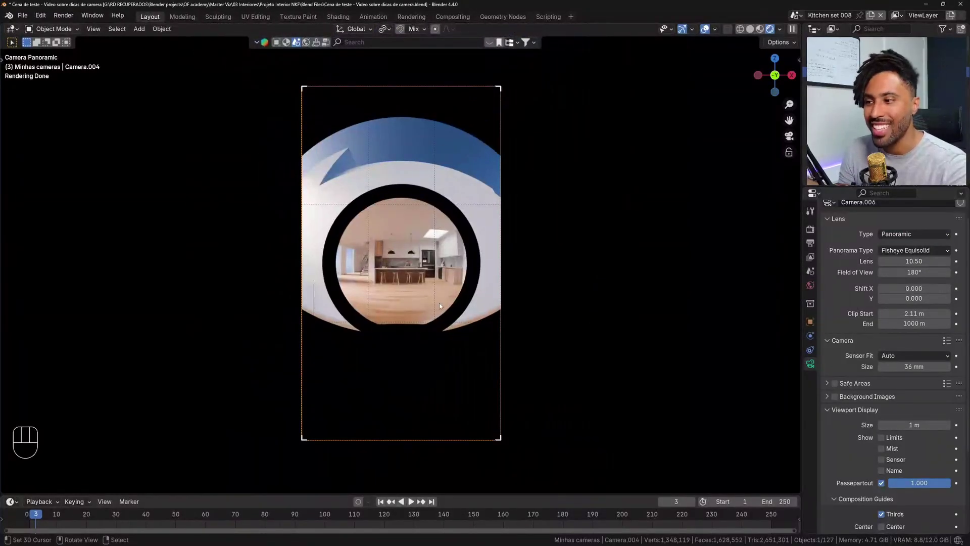
key(g)
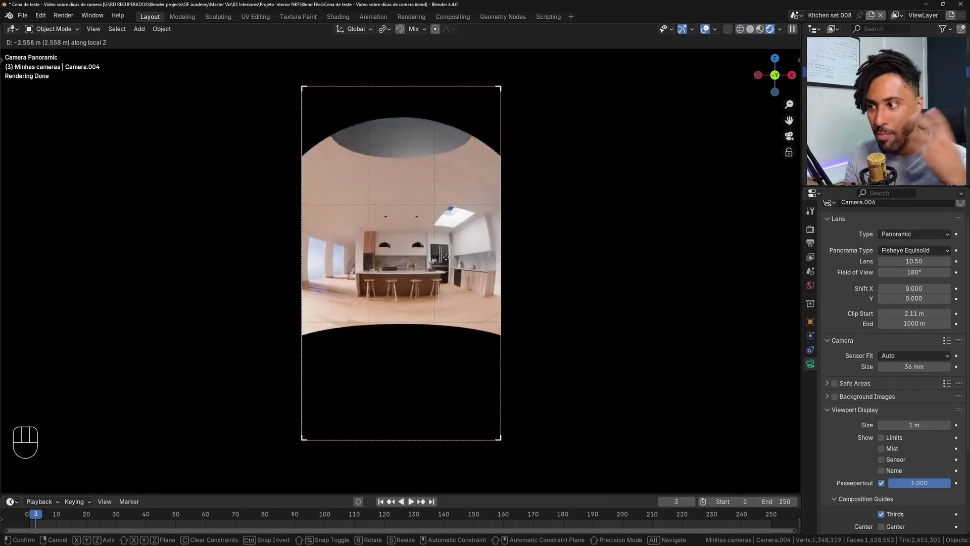
key(Escape)
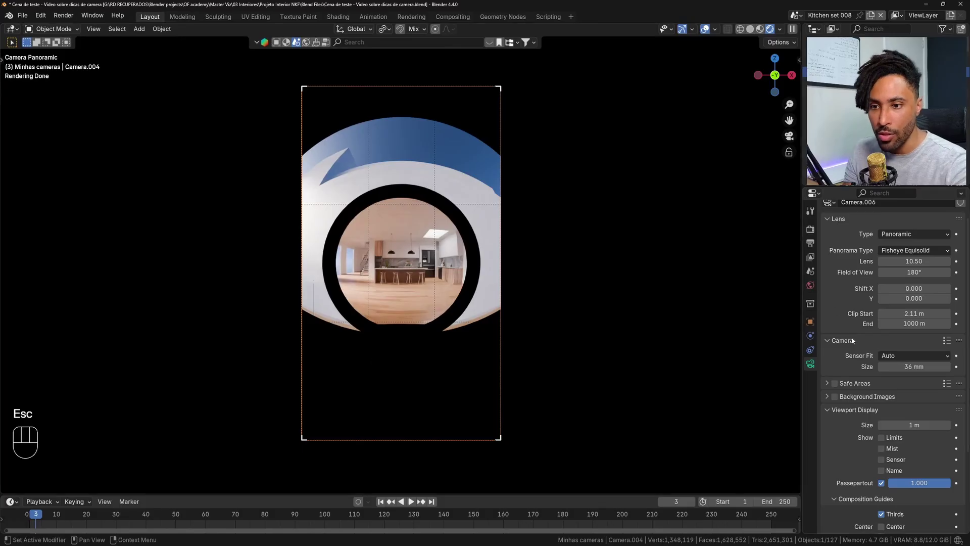
Step: Set the panoramic camera's Clip Start to 0.1 m
drag(921, 314, 839, 314)
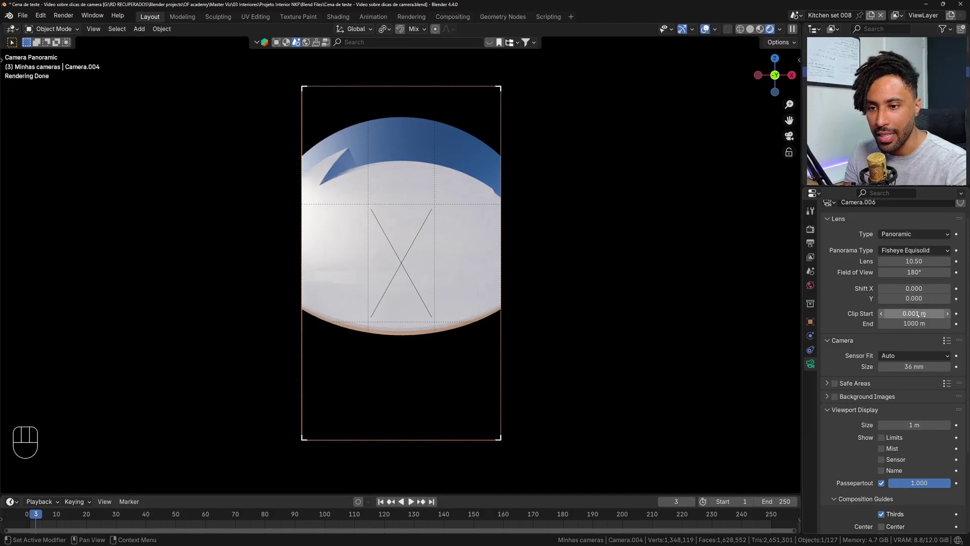
click(919, 315)
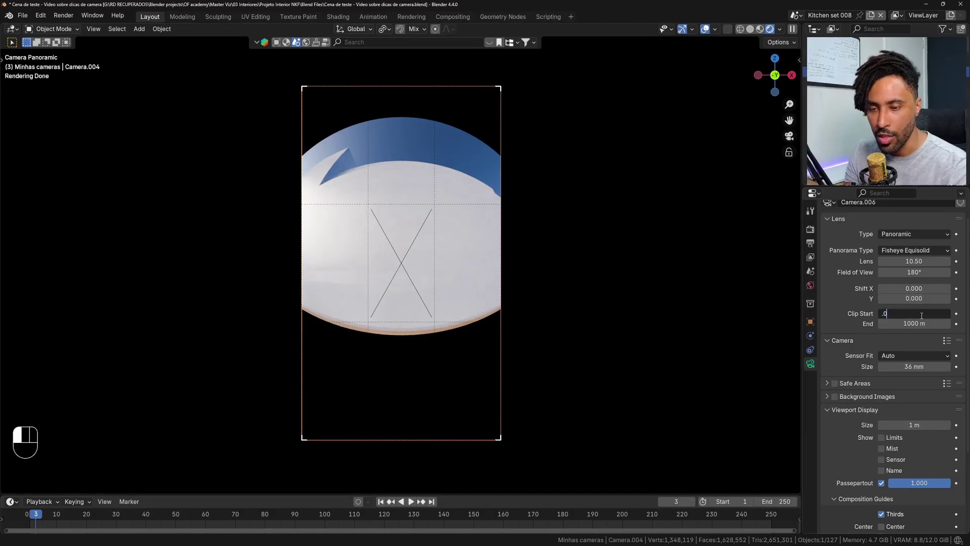
text(.0)
key(BackSpace)
text(1)
key(Return)
Step: Move the camera forward along its local Z axis until it is inside the room facing the kitchen island
key(g)
middle_click(406, 240)
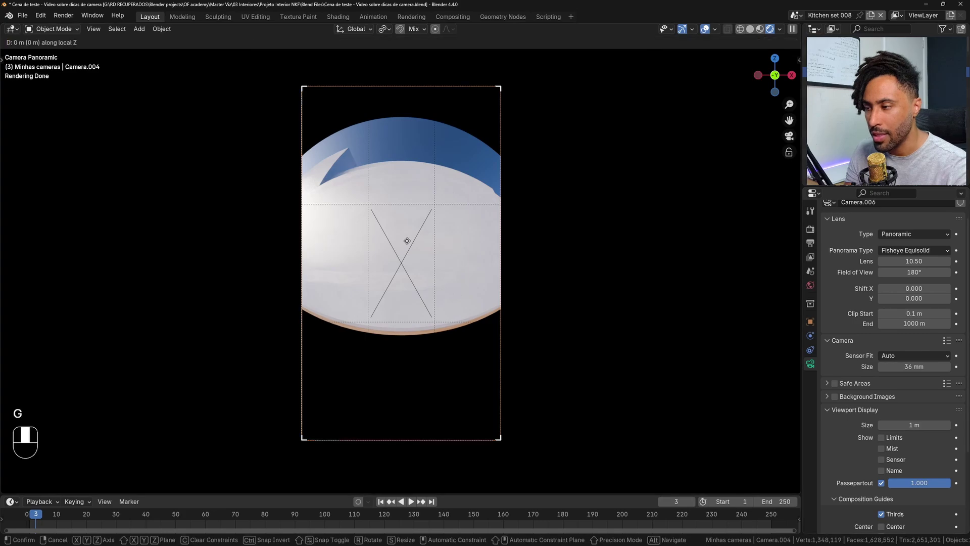
click(320, 342)
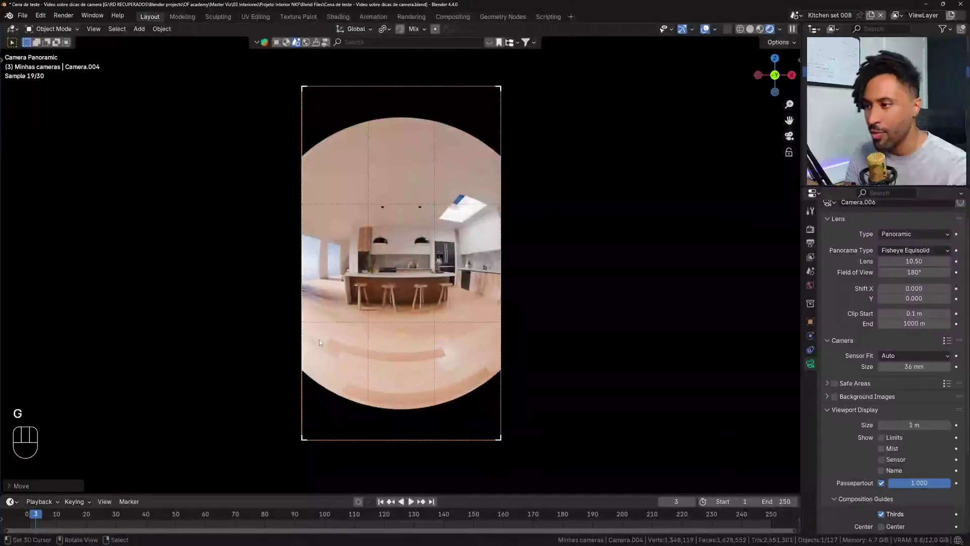
scroll(497, 238, up, 1)
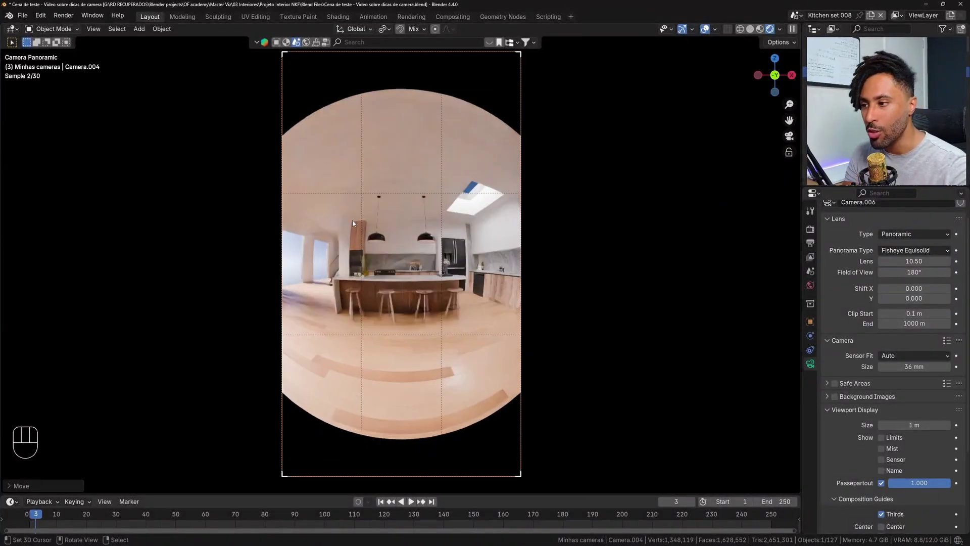
scroll(513, 141, up, 1)
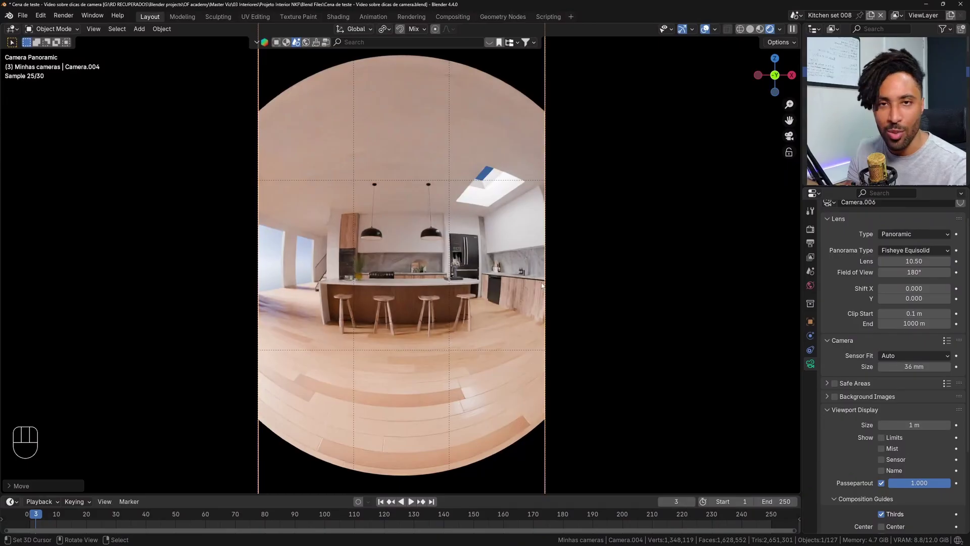
Step: Set the output Resolution X to 1920 px for a square frame and try repositioning the camera
click(810, 244)
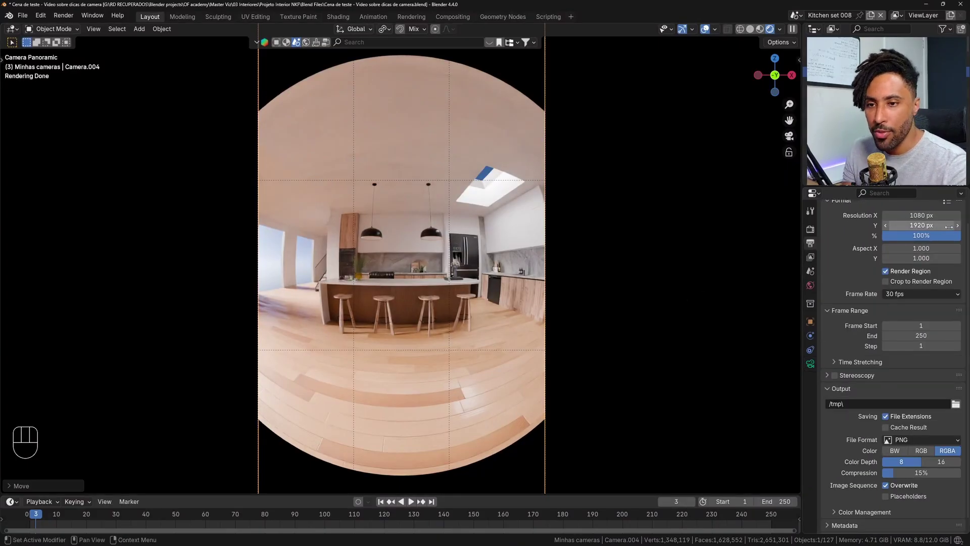
click(939, 217)
text(1920)
key(Return)
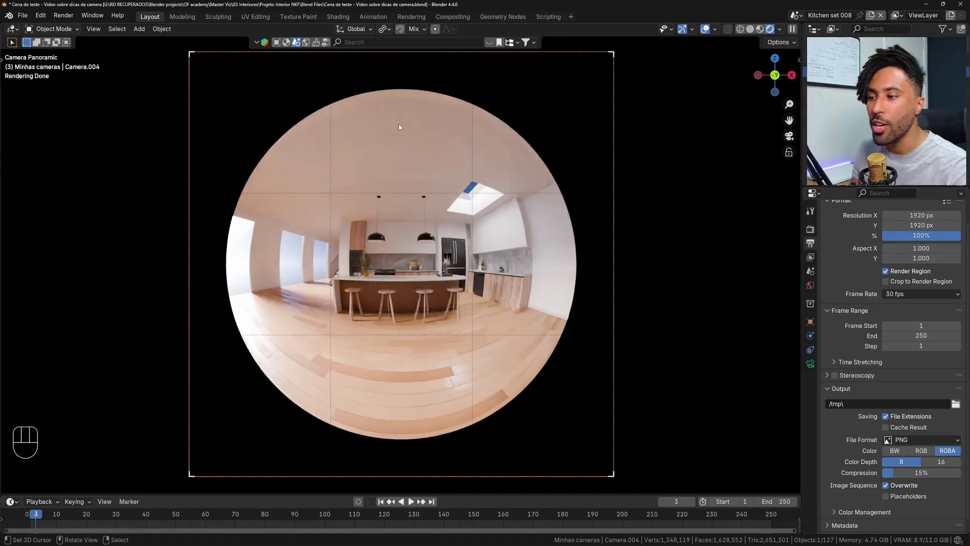
key(g)
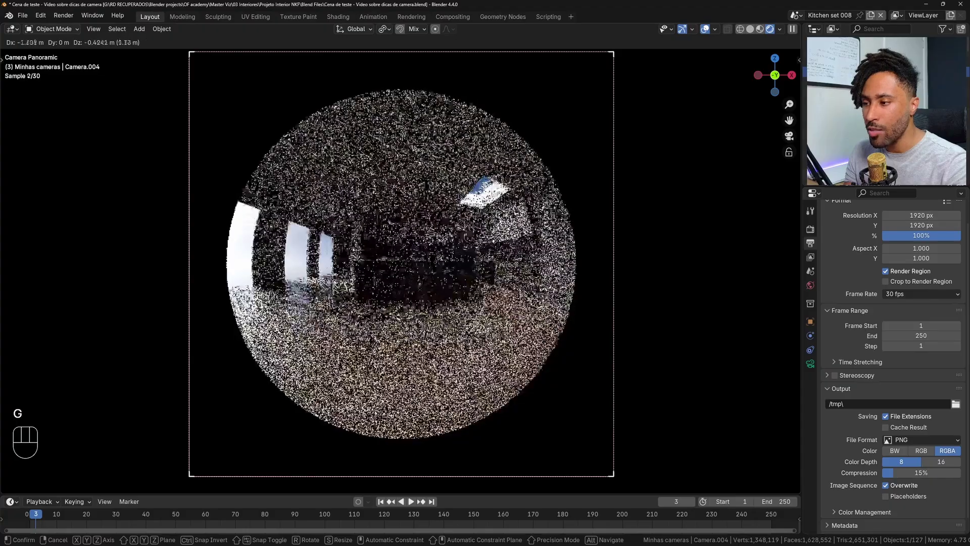
key(Escape)
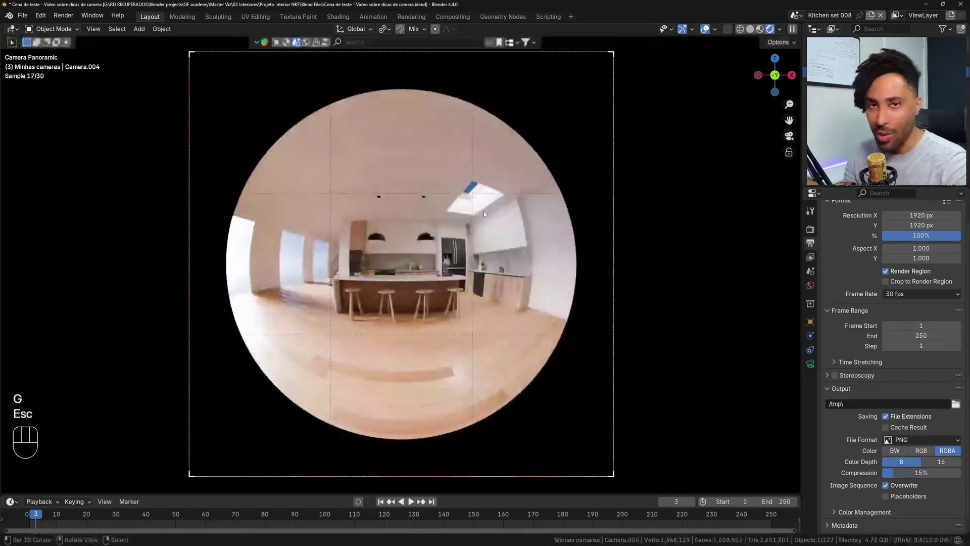
Step: Try the Fisheye Equidistant panorama type on the camera and return it to Fisheye Equisolid
click(810, 364)
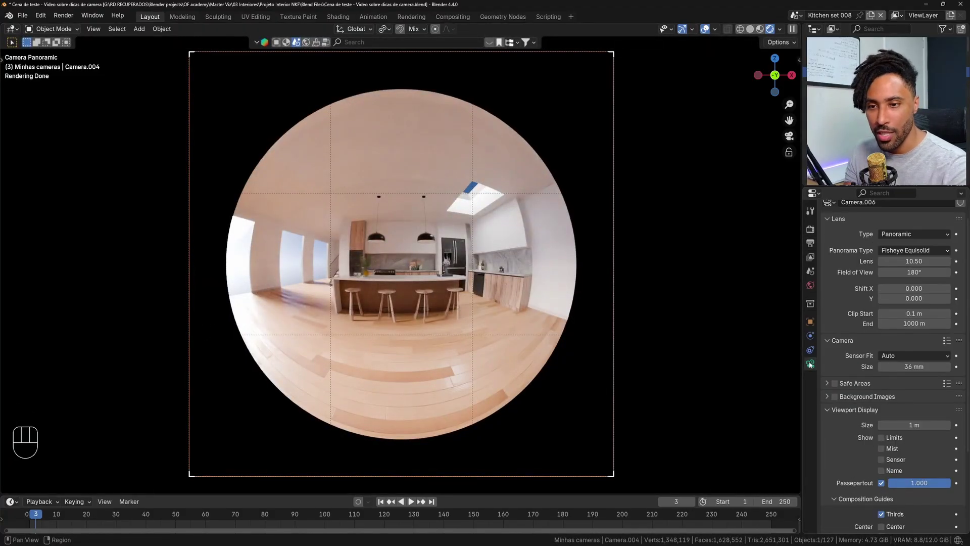
click(905, 251)
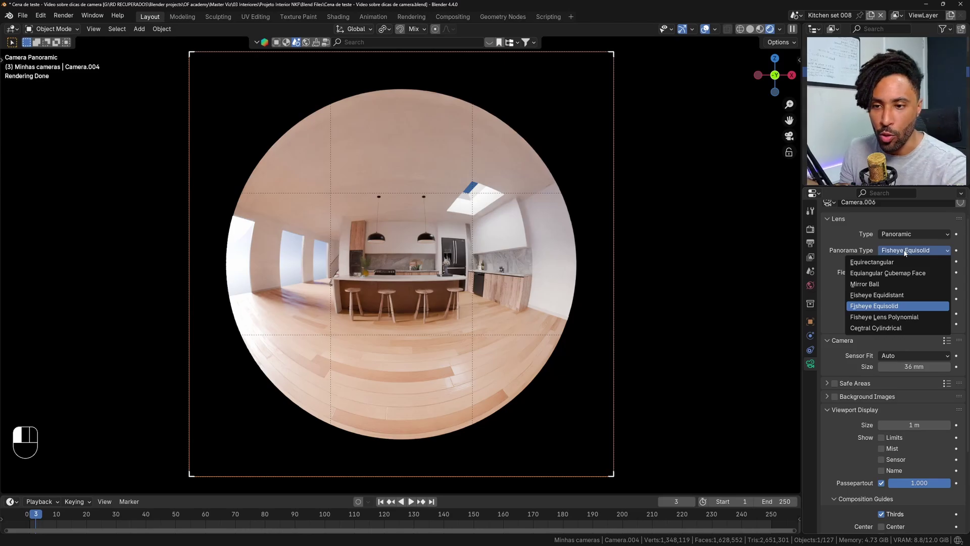
click(905, 252)
click(903, 251)
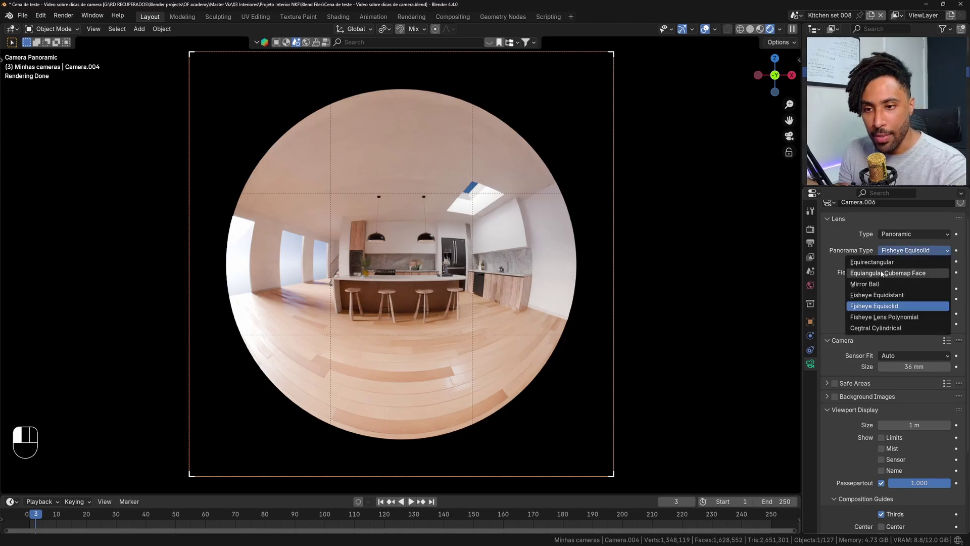
click(878, 296)
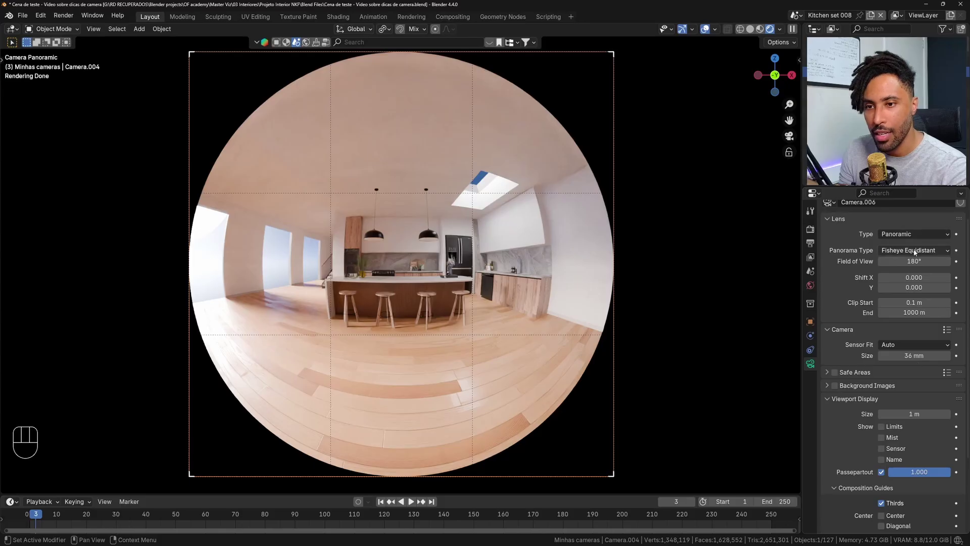
click(902, 252)
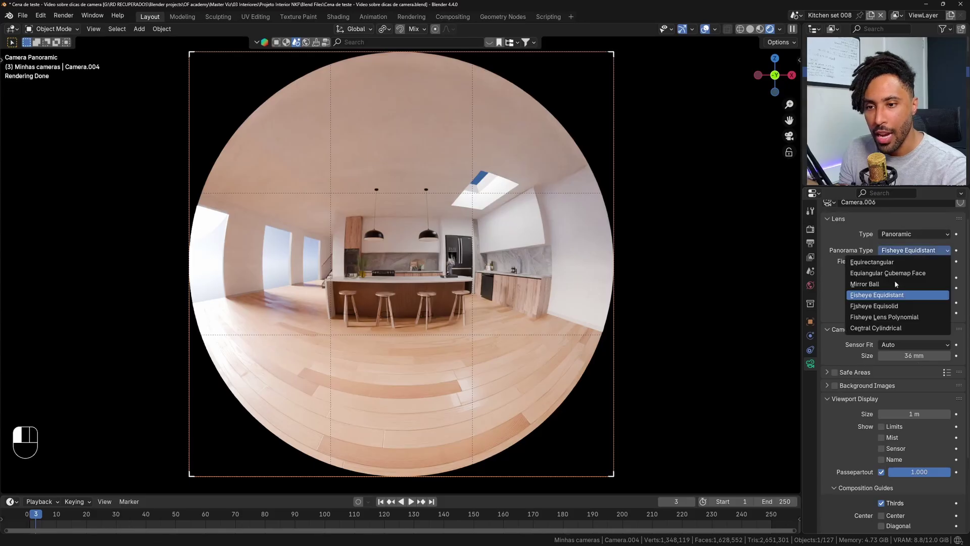
click(890, 306)
Step: Try the Fisheye Lens Polynomial panorama type and adjust its K0 and K2 coefficients
click(905, 251)
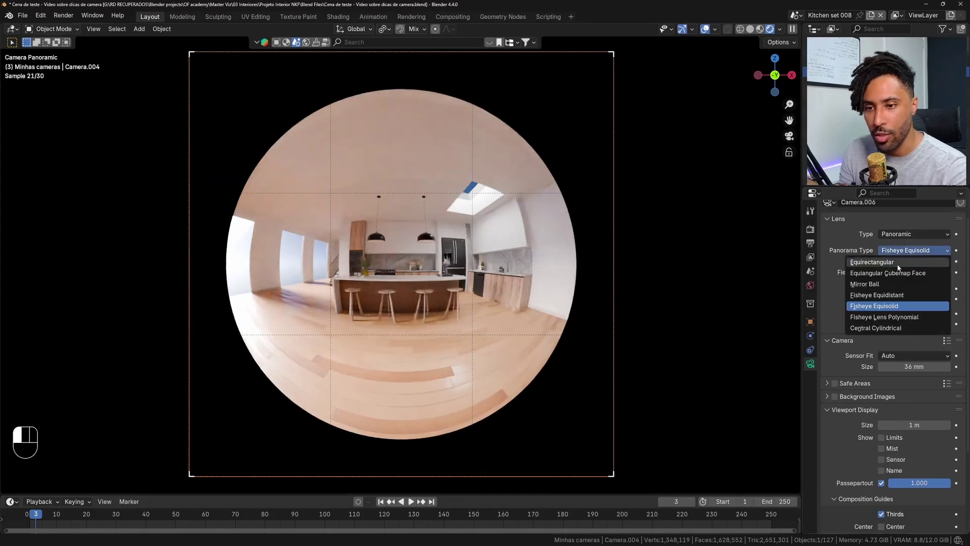
click(899, 317)
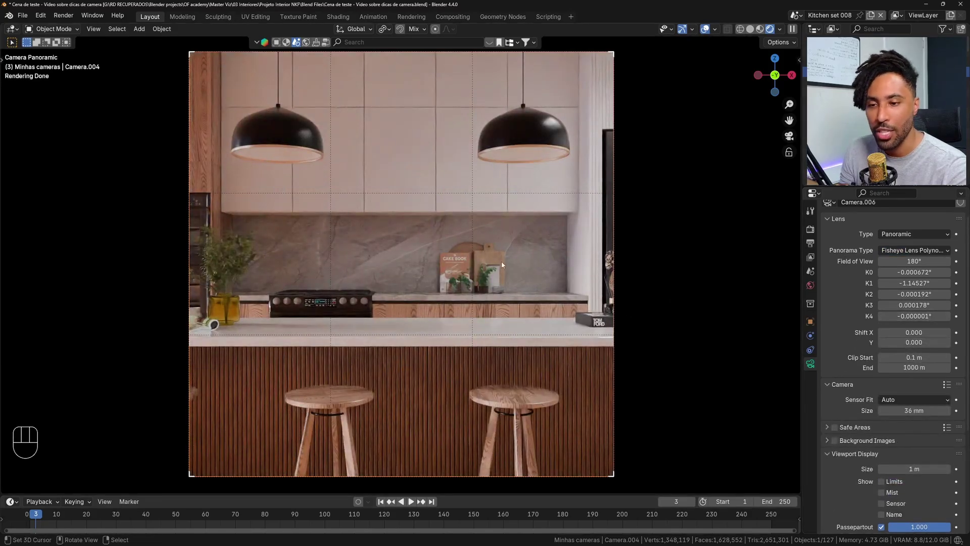
drag(914, 294, 828, 294)
shift+drag(908, 273, 920, 274)
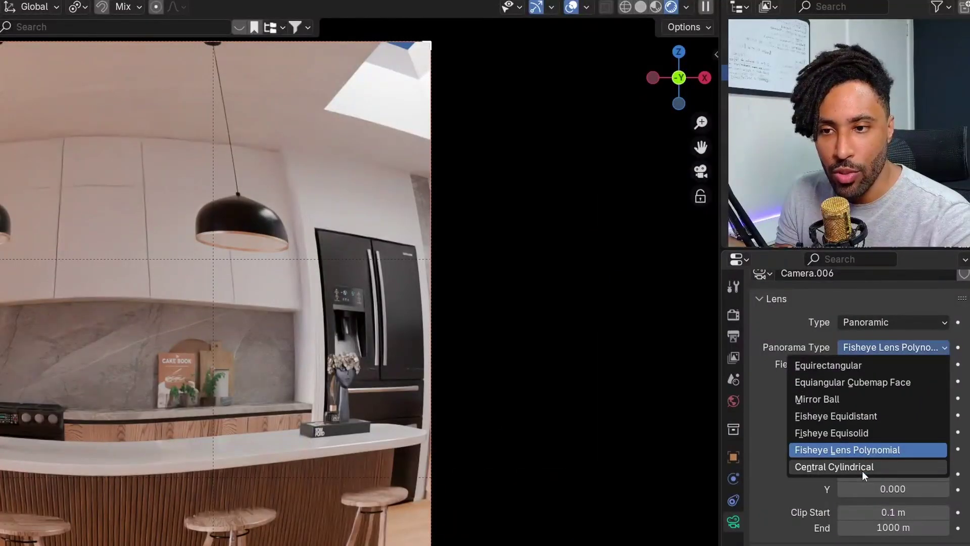
Step: Try the Central Cylindrical panorama type and set the camera's panorama type to Equirectangular
click(862, 472)
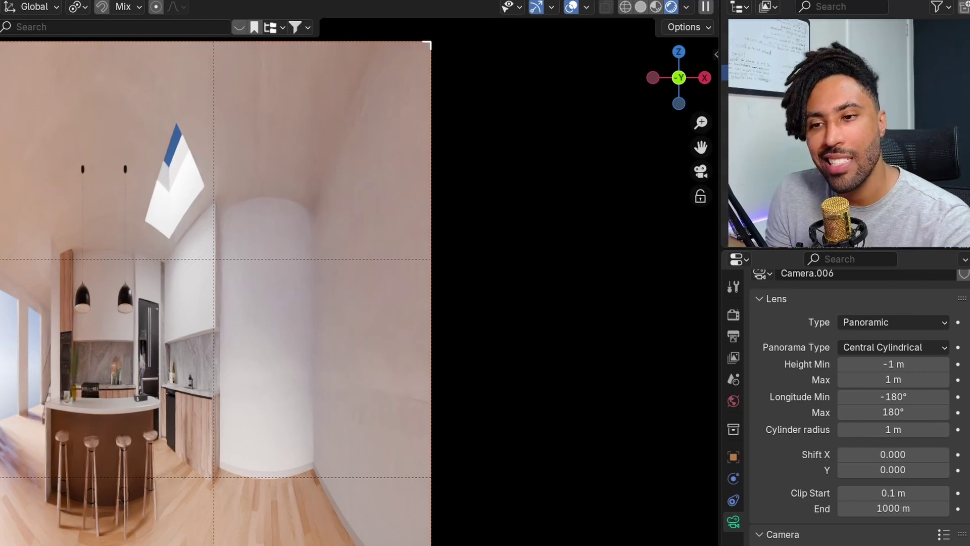
click(878, 347)
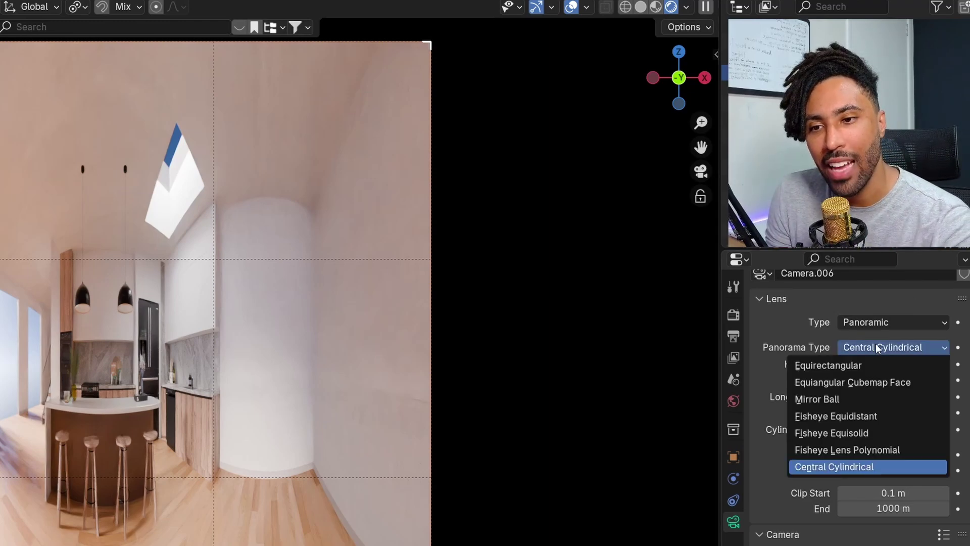
click(811, 366)
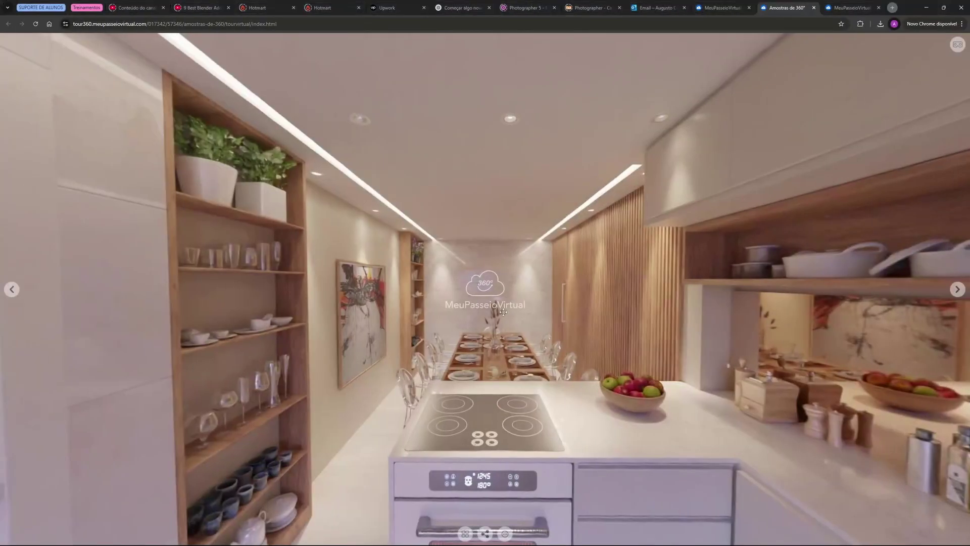
Step: Switch to the MeuPasseioVirtual 360° tour in the browser and look around the kitchen toward the refrigerator and floor
drag(511, 435, 511, 318)
drag(743, 276, 516, 270)
drag(808, 384, 563, 247)
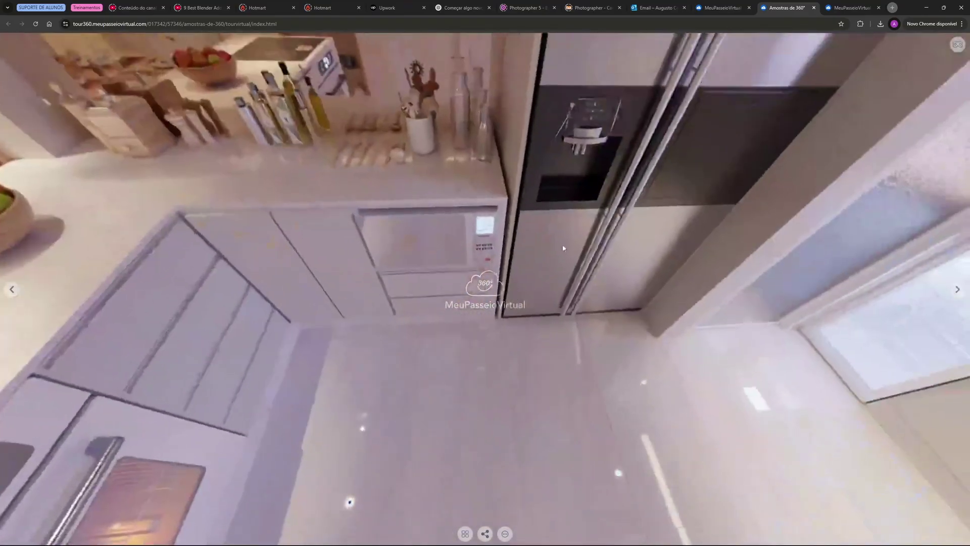
Step: Look further around the 360° tour's kitchen and check the camera's panorama type options back in Blender
drag(740, 263, 441, 382)
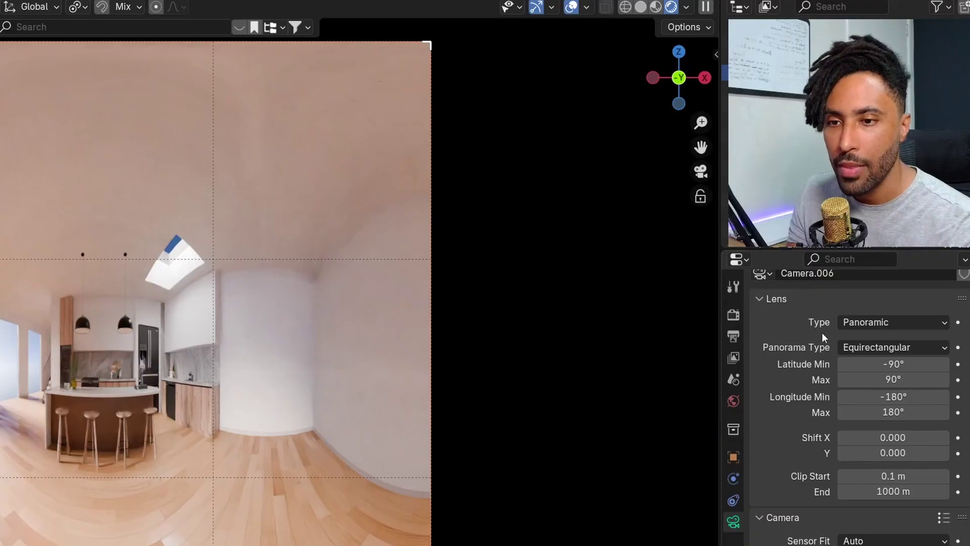
click(889, 347)
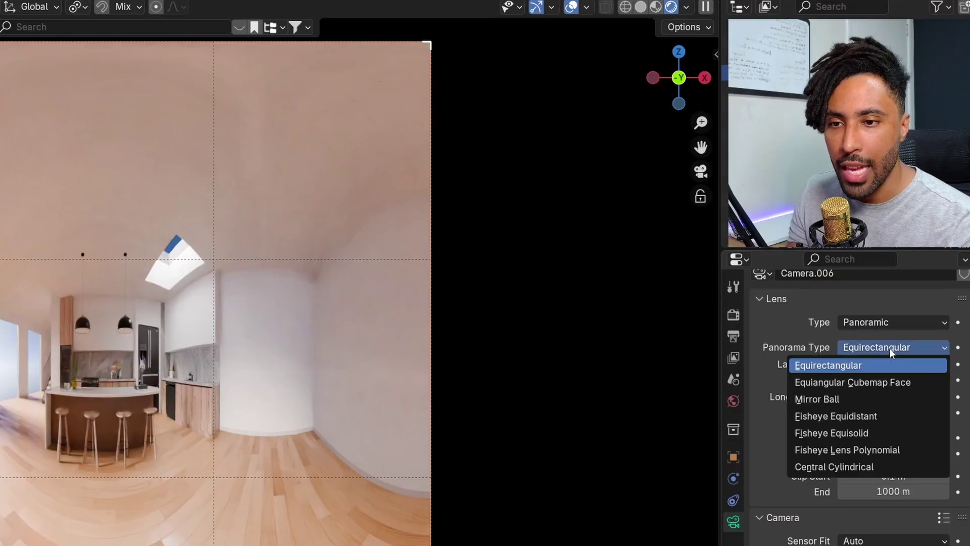
click(885, 353)
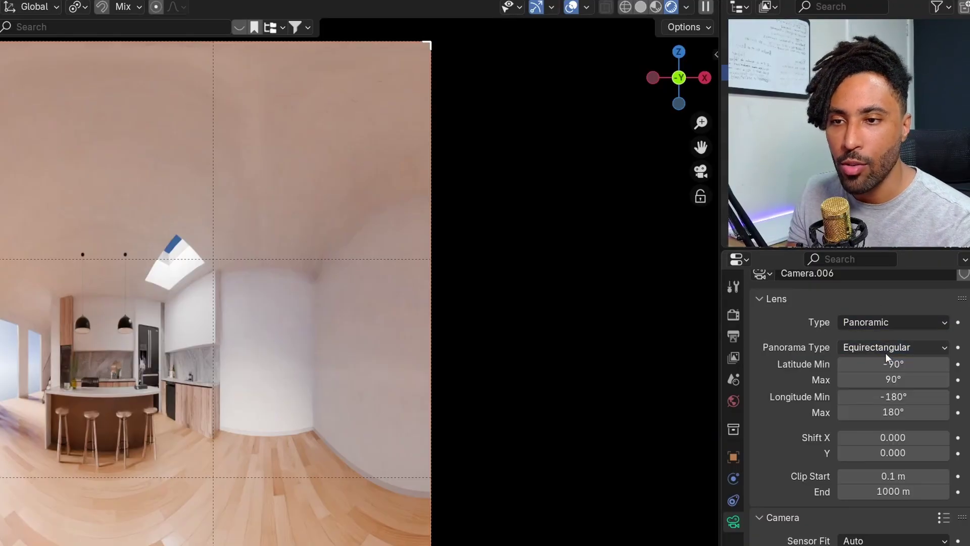
Step: Set the output resolution to 4000 × 2000 px and fit the panoramic camera frame to the viewport
click(733, 337)
scroll(890, 325, up, 2)
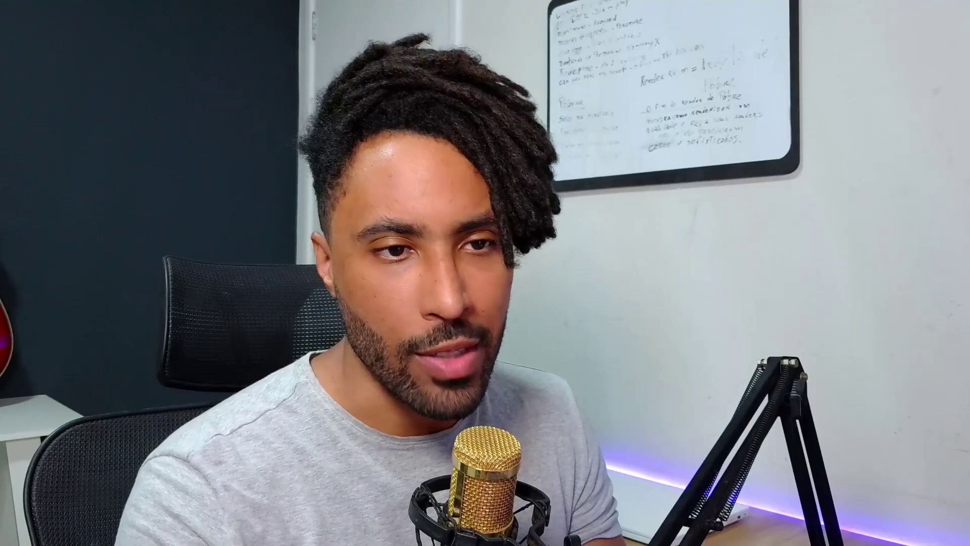
click(932, 241)
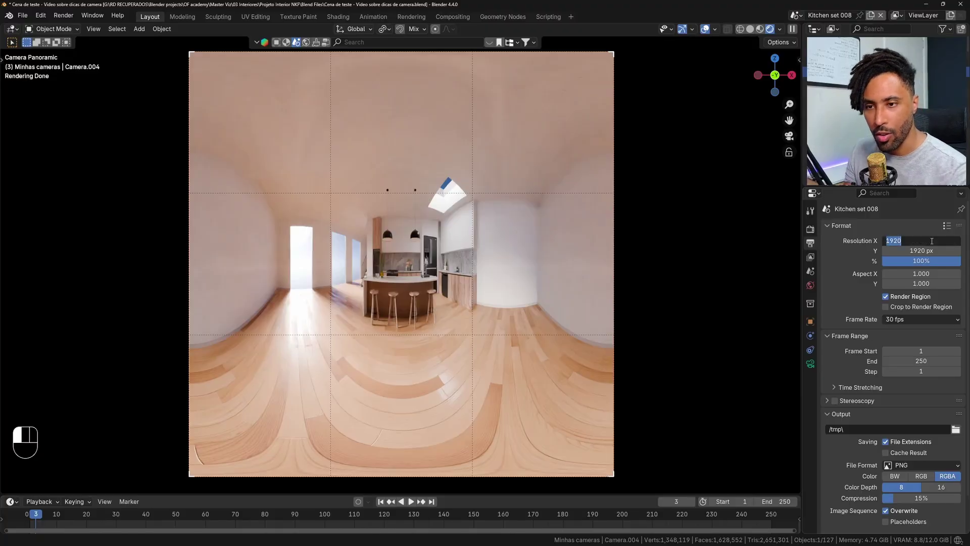
text(400)
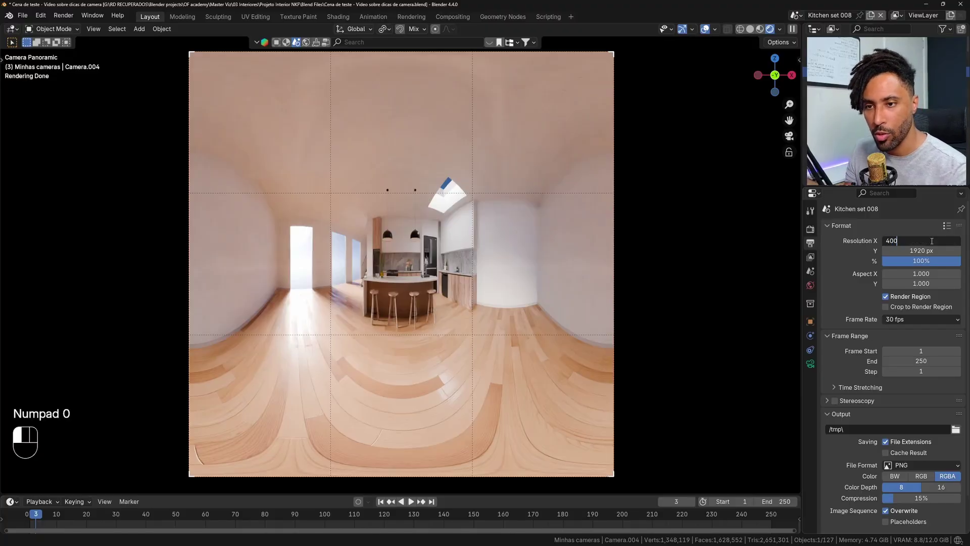
text(0)
key(Return)
click(930, 251)
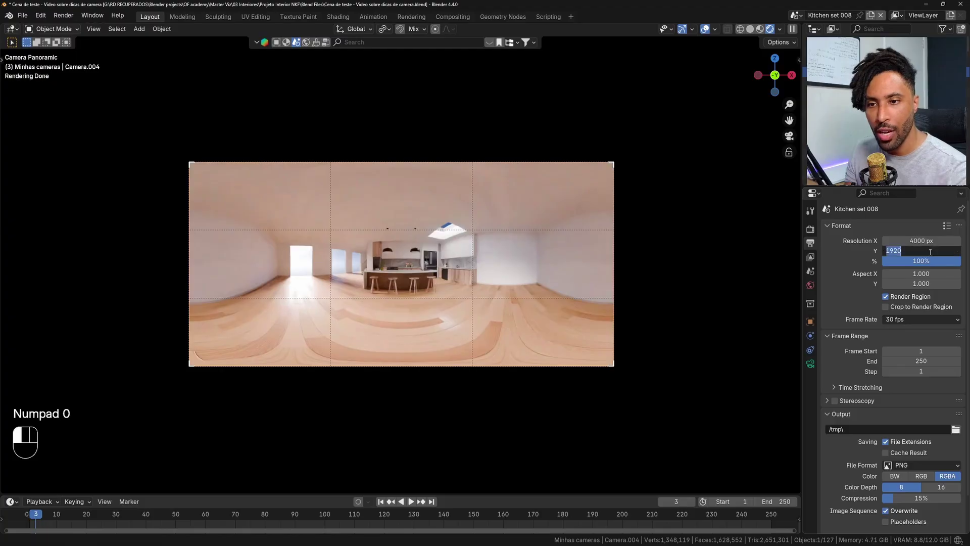
text(2000)
key(Return)
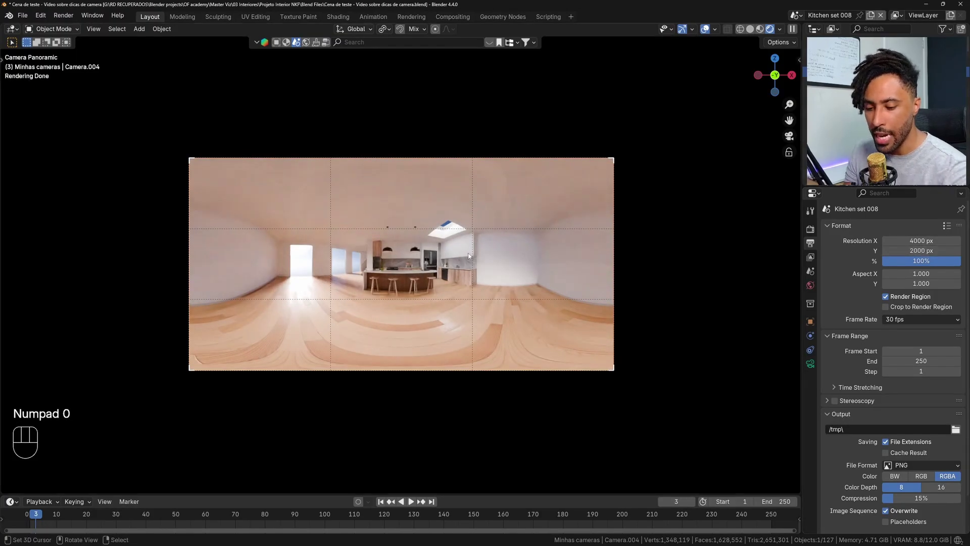
key(Home)
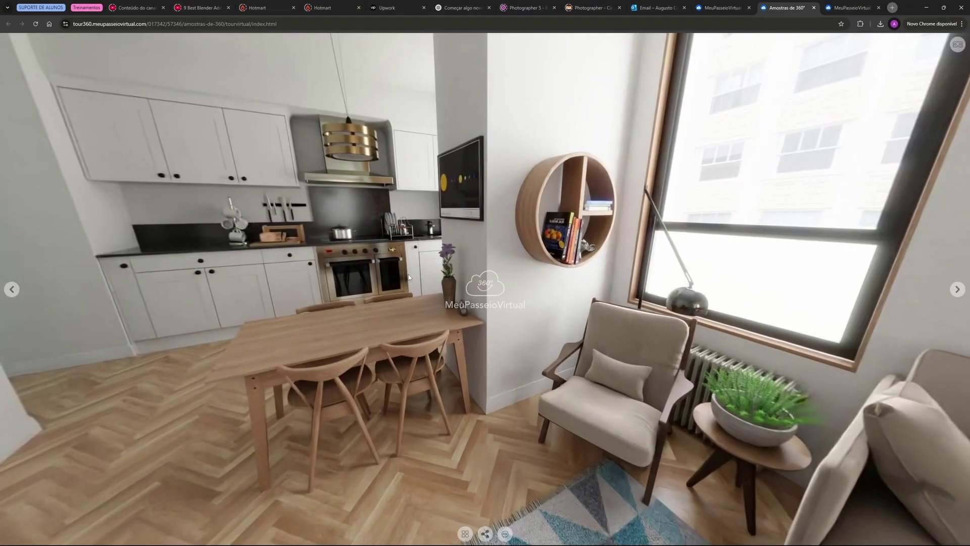
Step: Switch to the 360° tour in the browser and look around the apartment with the dining table and round shelf
drag(402, 274, 522, 332)
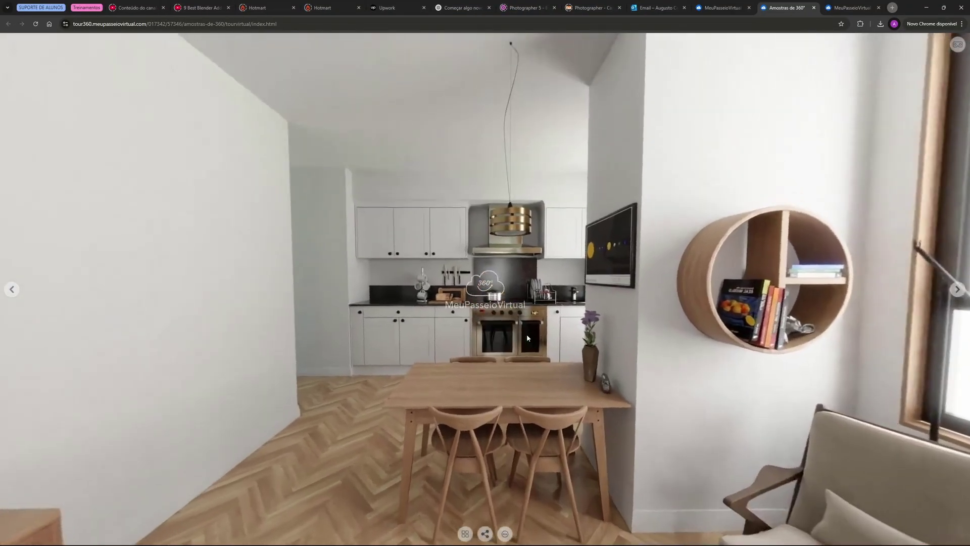
drag(691, 391, 103, 220)
drag(702, 325, 354, 404)
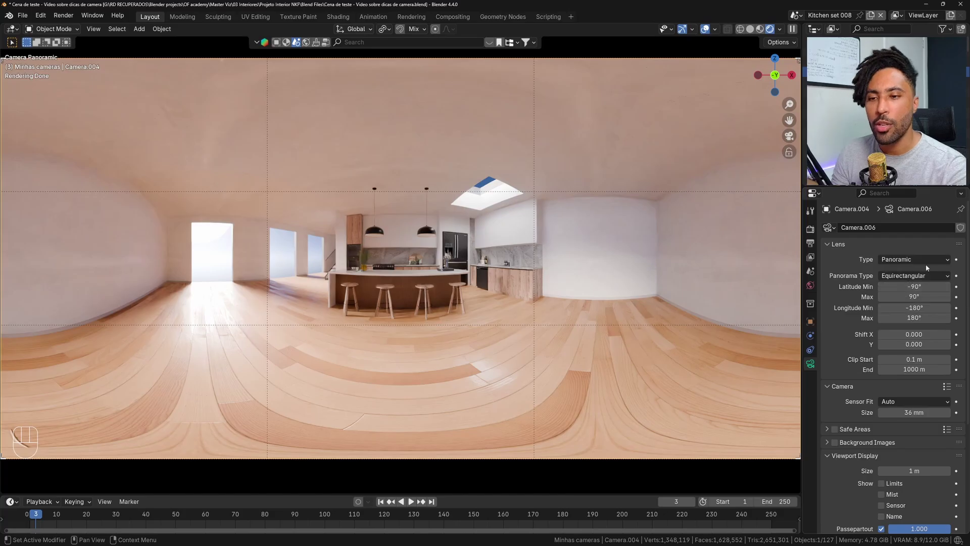
Step: Review the panorama type options of the equirectangular camera in Blender
click(924, 277)
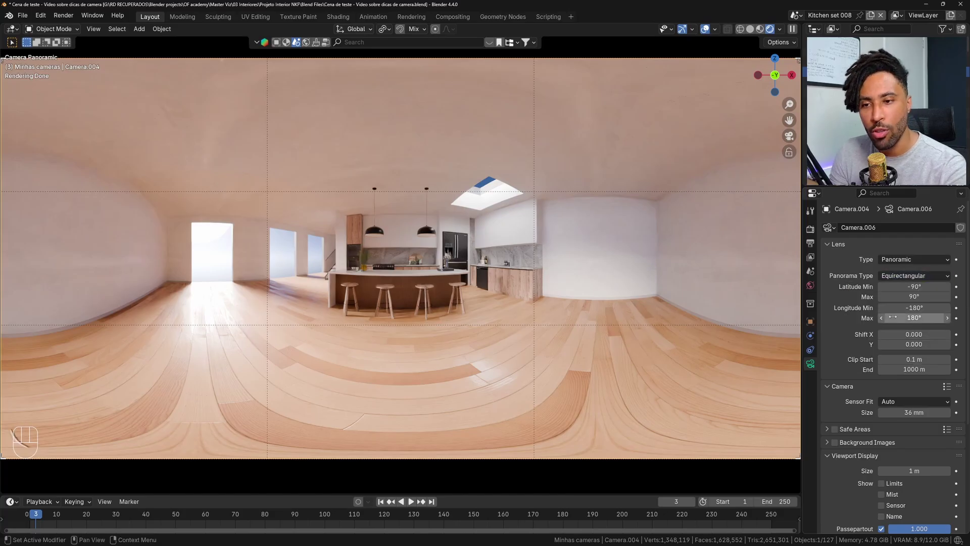
click(912, 273)
click(905, 305)
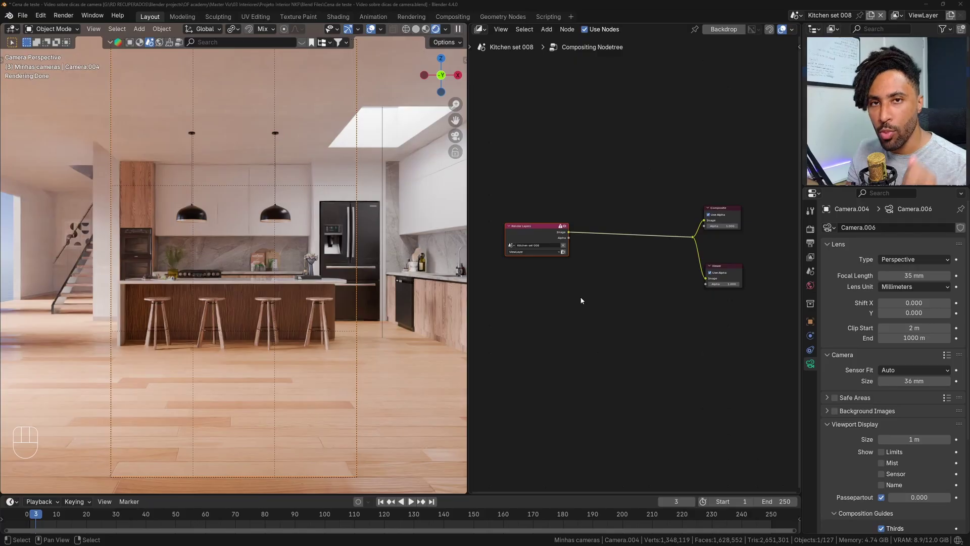
Step: Select the Compositor as the node area's editor and toggle Use Nodes off and back on
scroll(243, 202, down, 1)
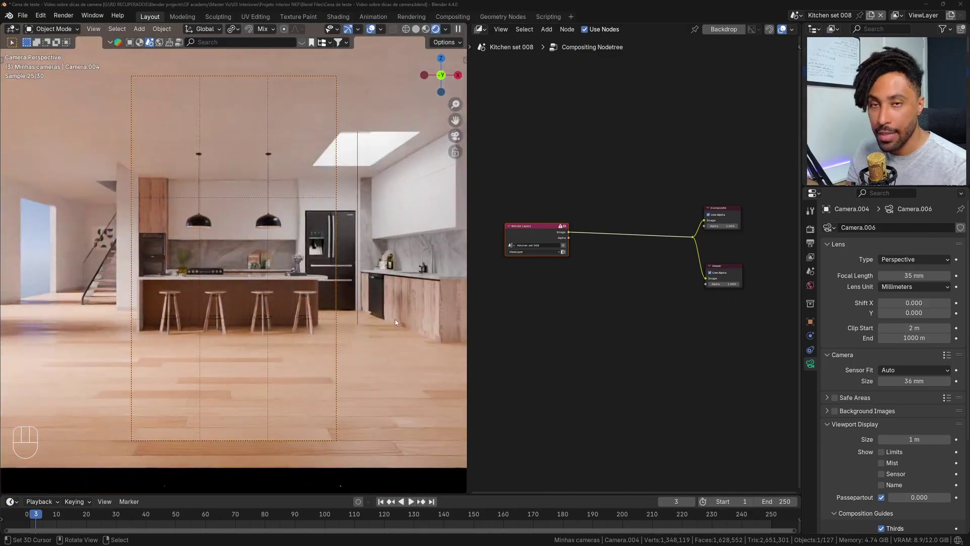
scroll(396, 322, up, 2)
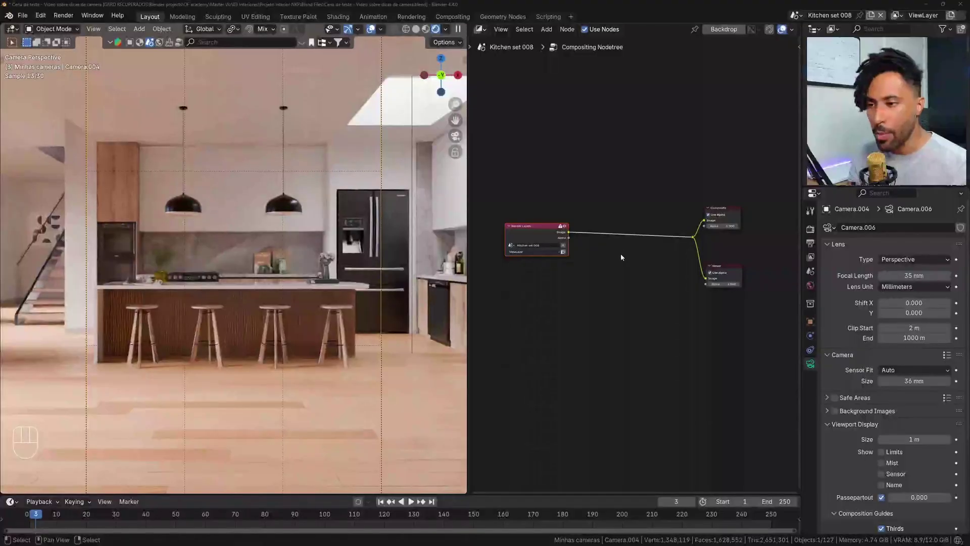
click(608, 307)
scroll(608, 308, up, 3)
key(shift+a)
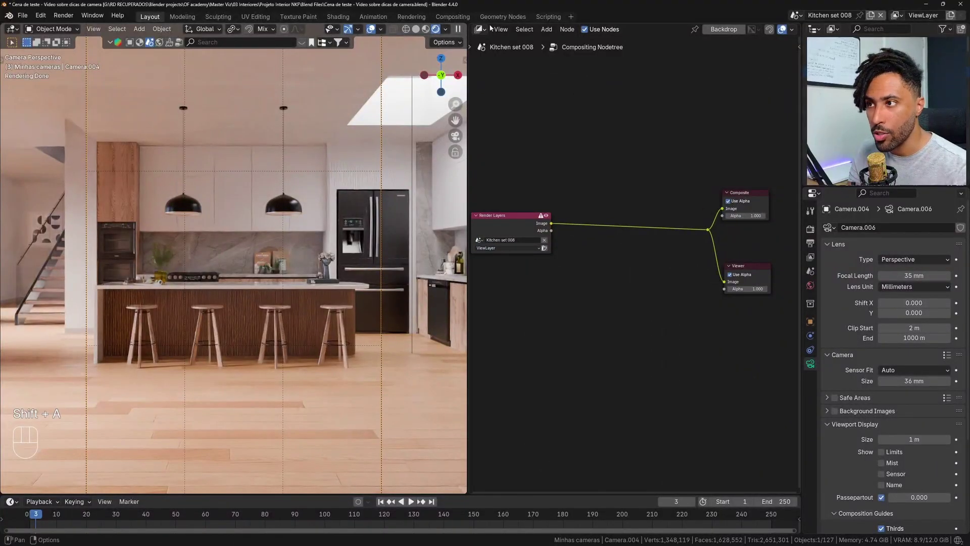
click(482, 29)
click(510, 102)
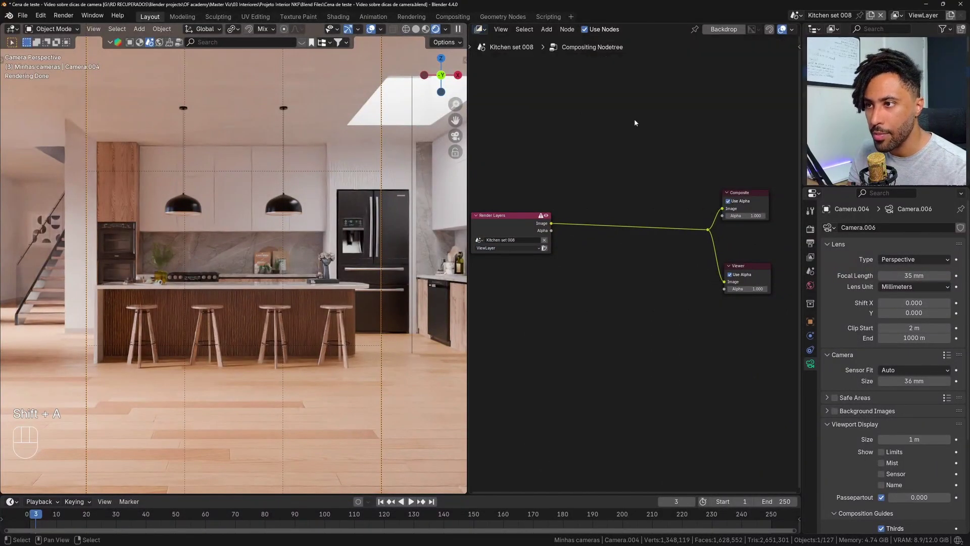
click(585, 31)
click(585, 32)
Step: Add a Glare node on the link between Render Layers and the Composite and Viewer outputs
key(shift+a)
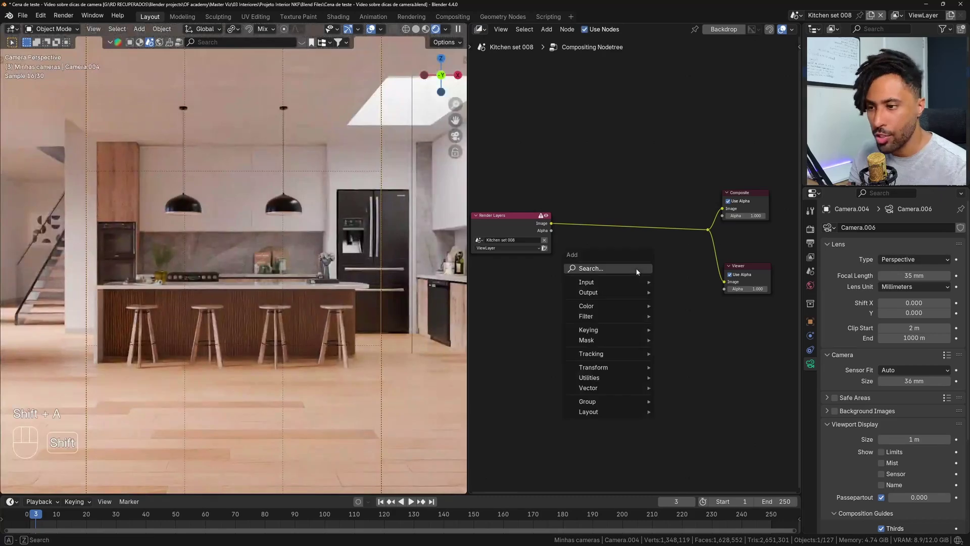
click(610, 268)
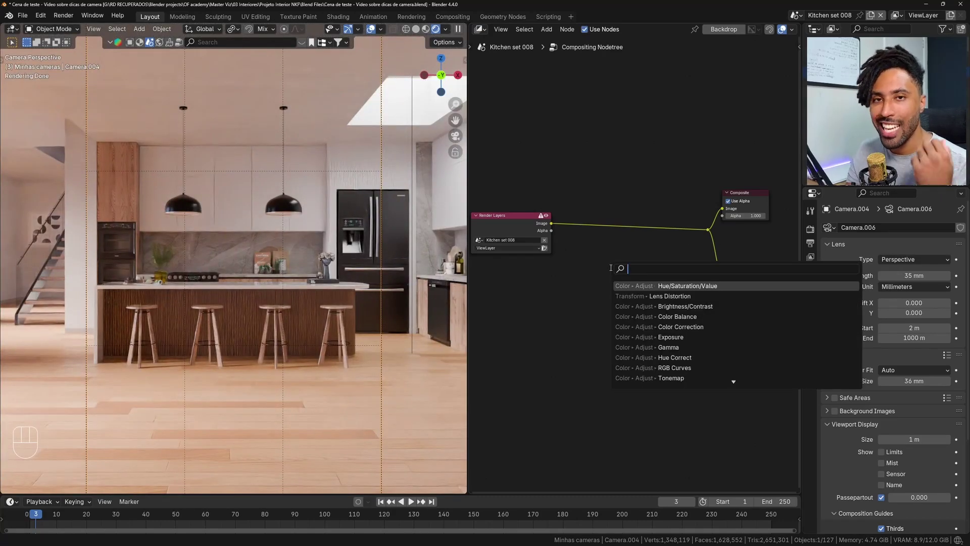
text(gla)
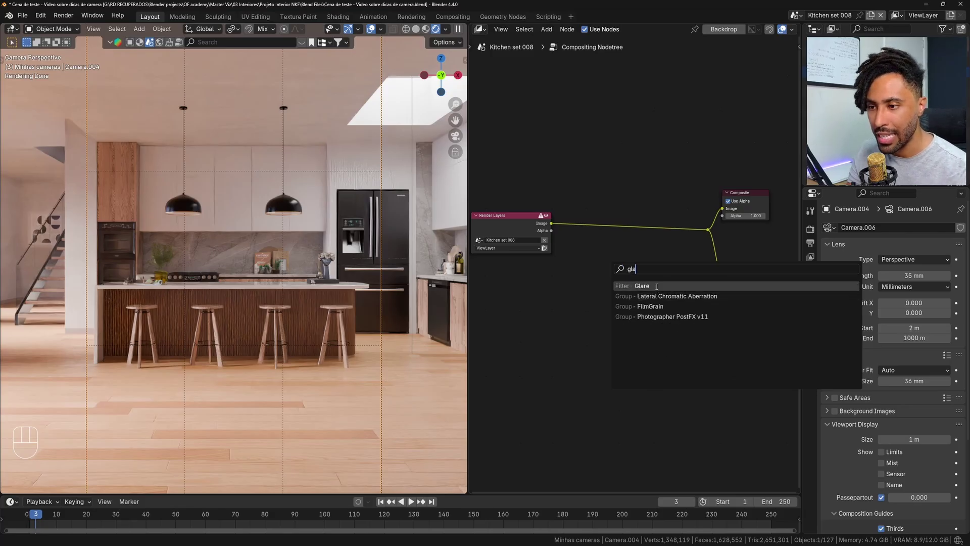
key(Return)
click(606, 203)
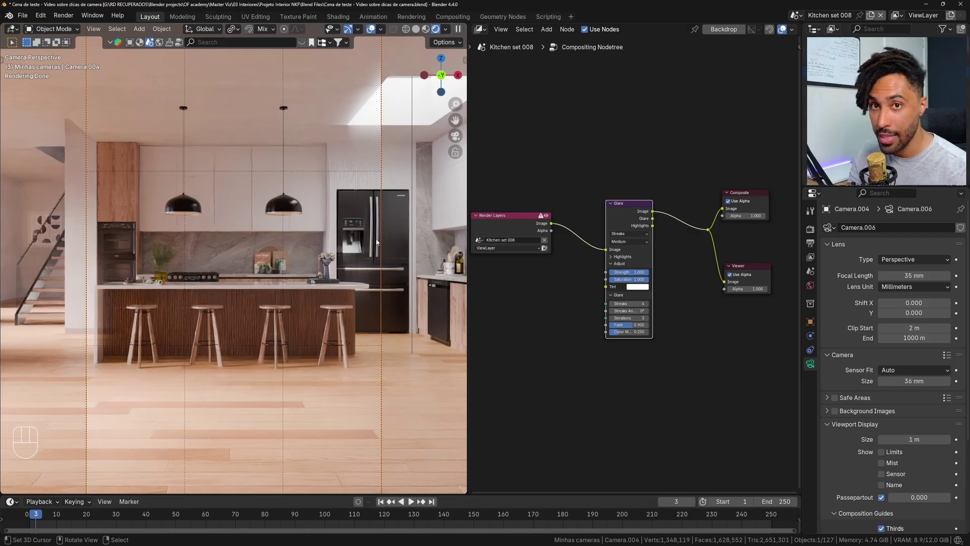
Step: Try walking the camera from the skylight toward the windows to examine the Streaks glare, and undo the camera move
scroll(623, 246, up, 5)
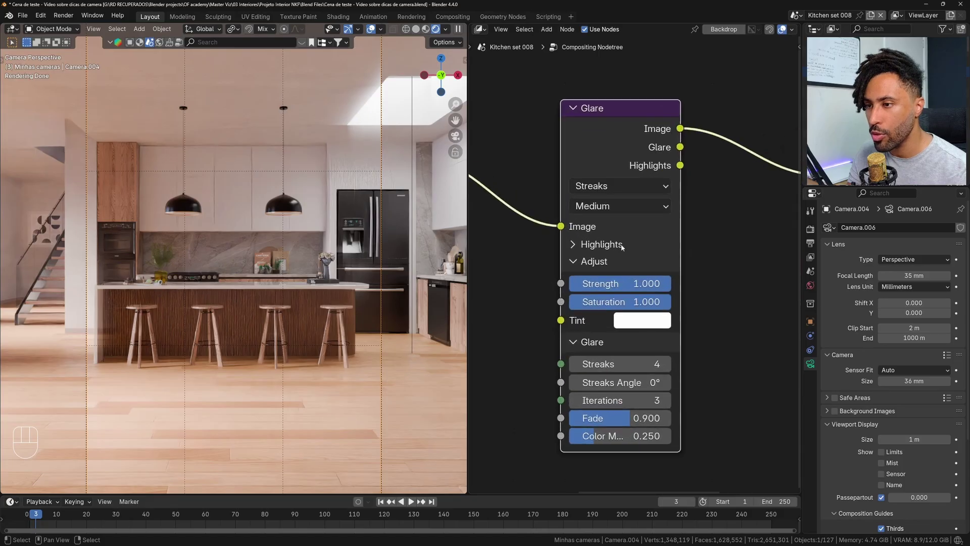
scroll(397, 148, up, 2)
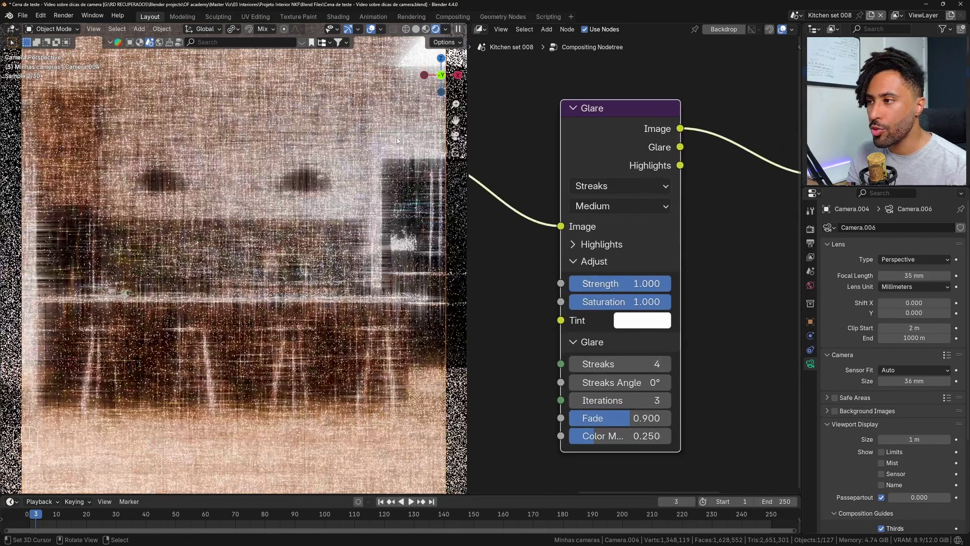
shift+middle_drag(397, 148, 258, 300)
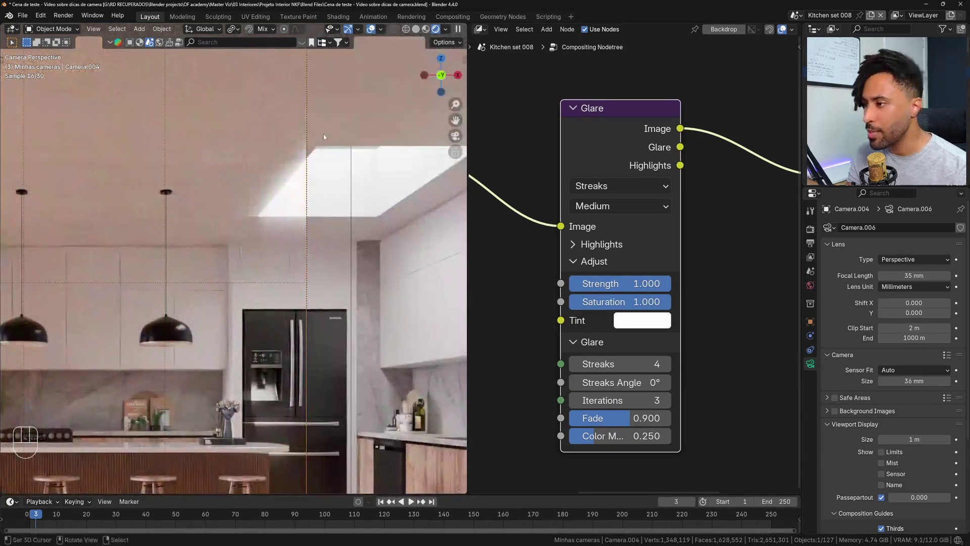
key(shift+grave)
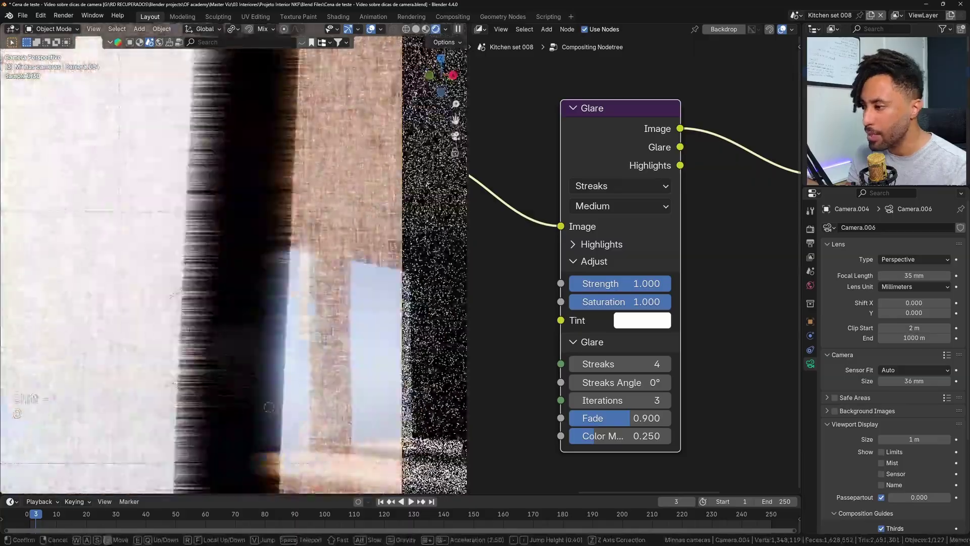
key(d)
key(a)
key(w)
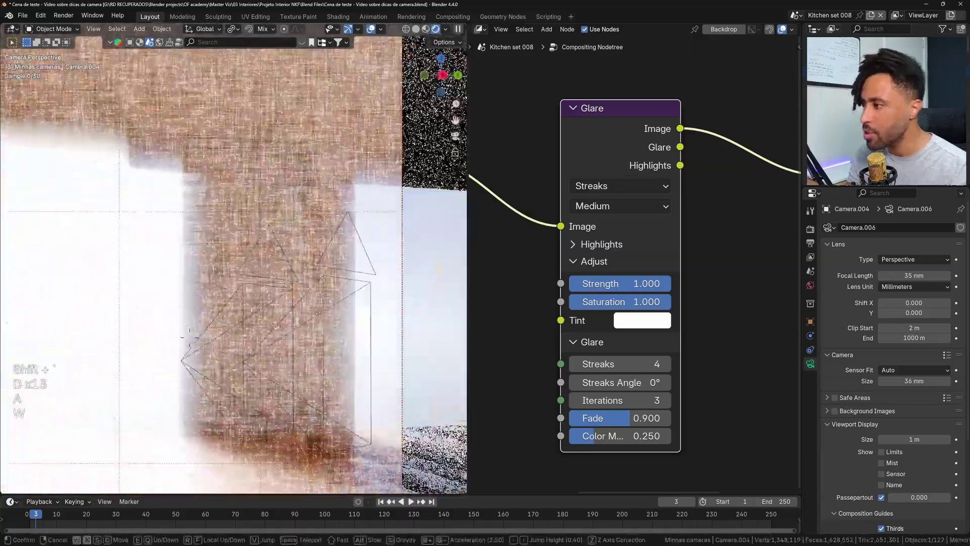
key(a)
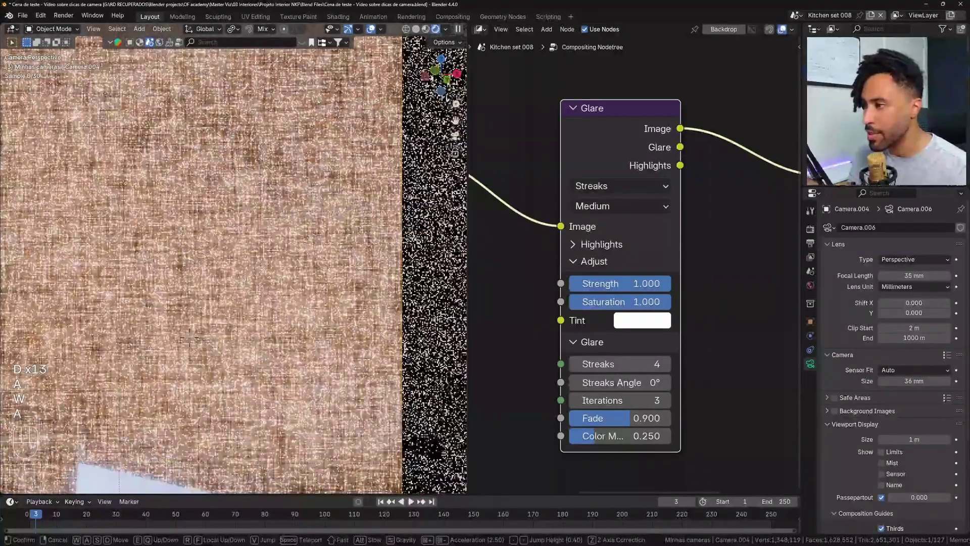
key(Escape)
key(ctrl+z)
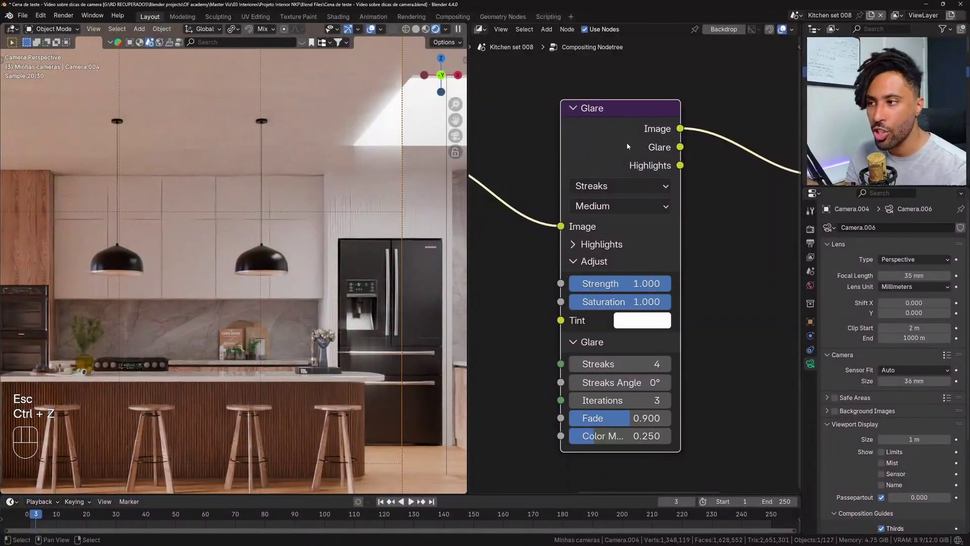
Step: Add an Ico Sphere, scale it down to about 0.05, and move it along Z just below the ceiling near the pendant lamps
click(587, 187)
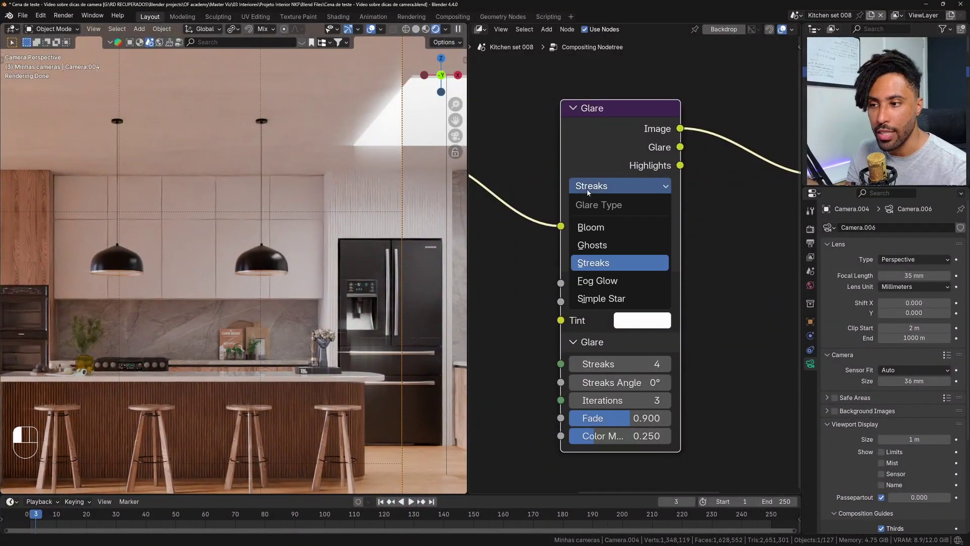
key(shift+a)
mouse_move(303, 144)
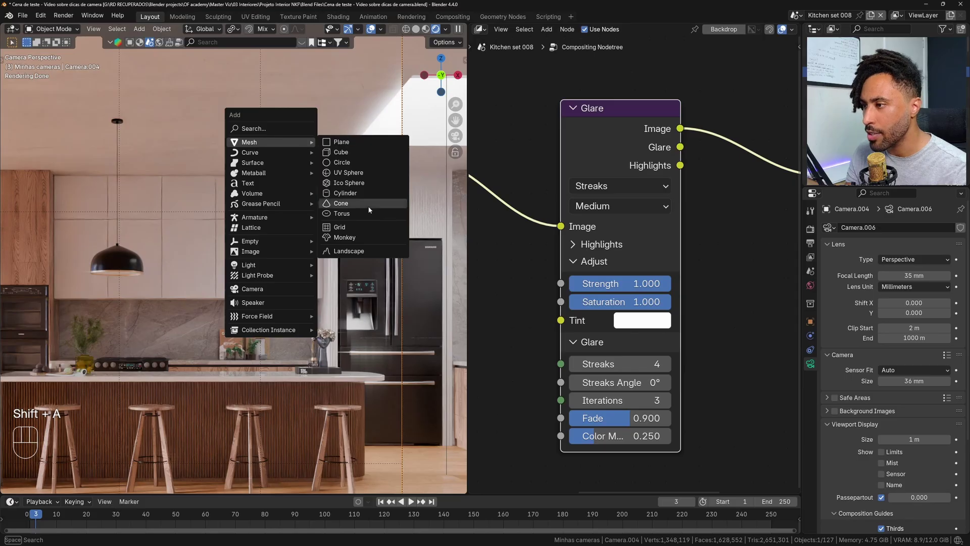
click(367, 183)
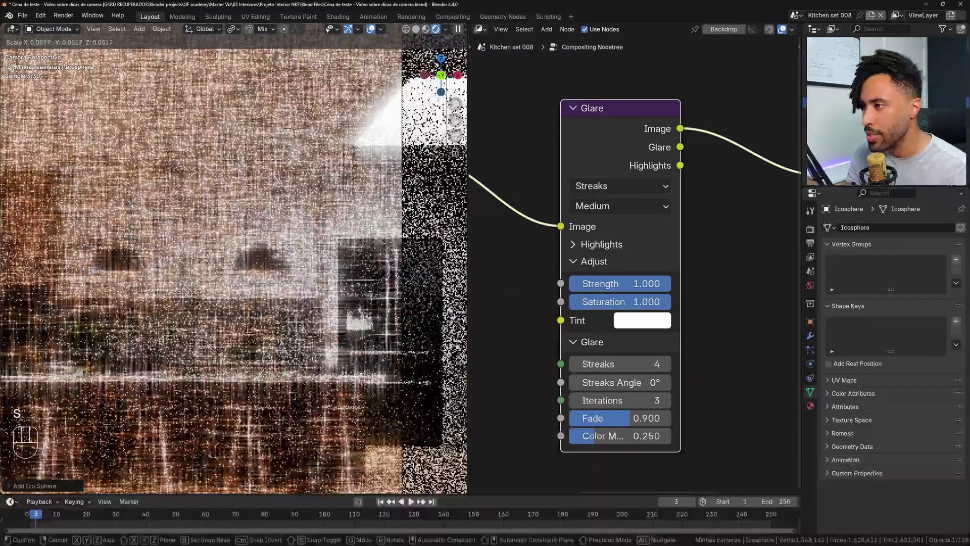
key(s)
key(g)
key(z)
click(320, 164)
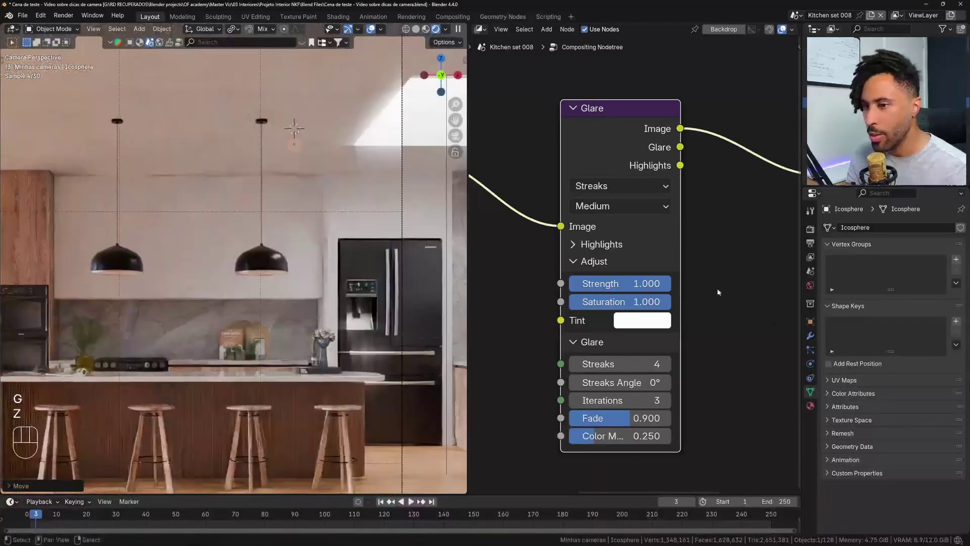
Step: Give the small sphere a new material with an Emission surface of strength 10
click(810, 406)
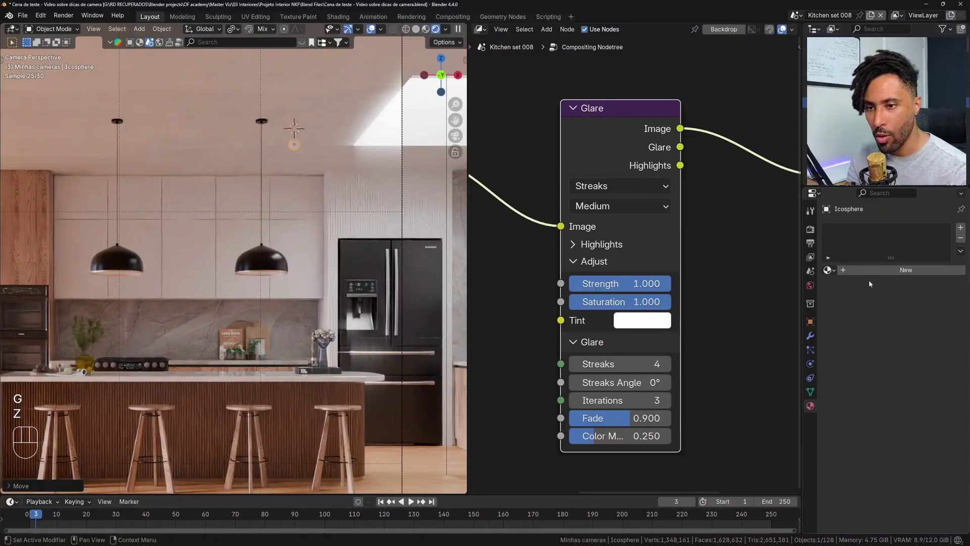
click(879, 271)
click(897, 315)
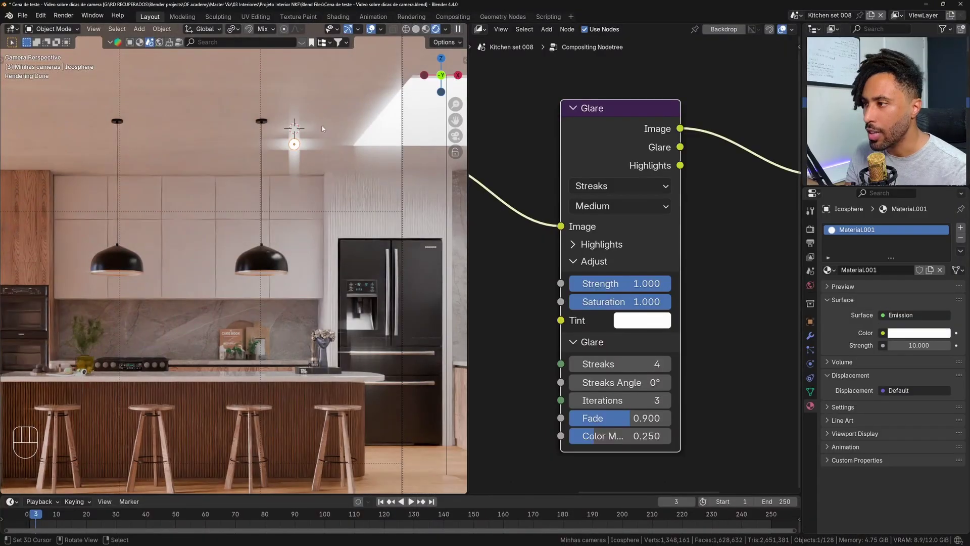
scroll(323, 131, up, 5)
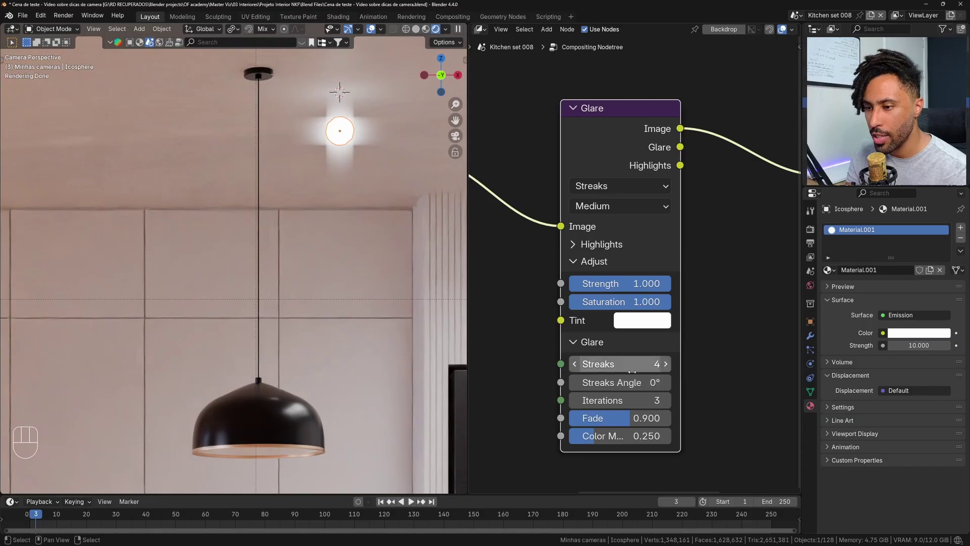
Step: Set the Streaks glare to 6 streaks with a streaks angle of -32°
click(666, 364)
click(667, 364)
click(666, 364)
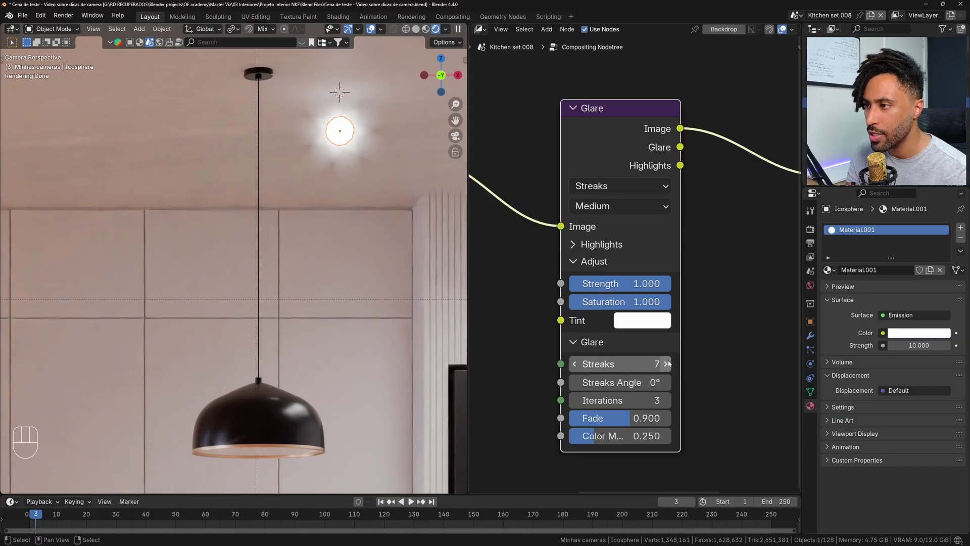
click(579, 366)
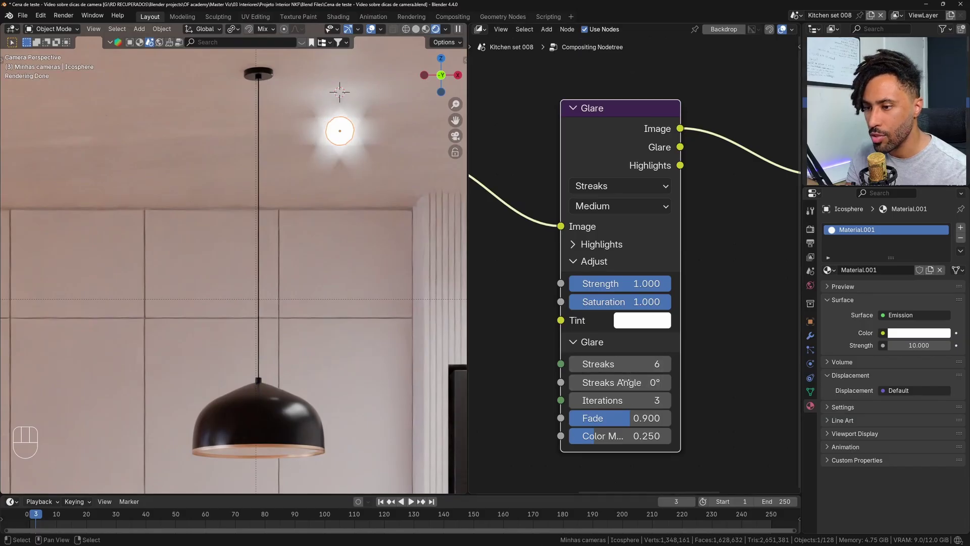
mouse_move(615, 380)
shift+mouse_down()
mouse_move(634, 382)
mouse_move(584, 382)
mouse_move(619, 382)
mouse_move(599, 382)
shift+mouse_up()
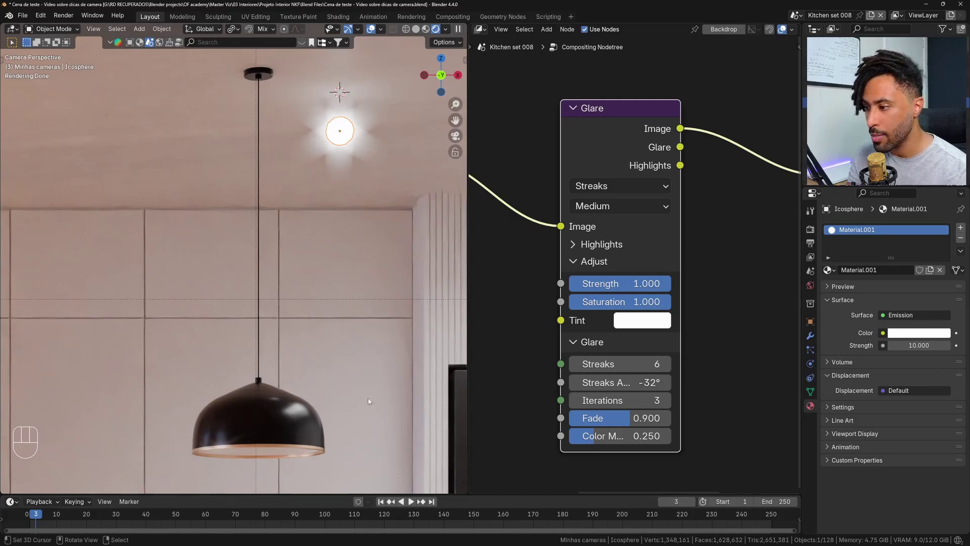
shift+middle_drag(230, 443, 239, 284)
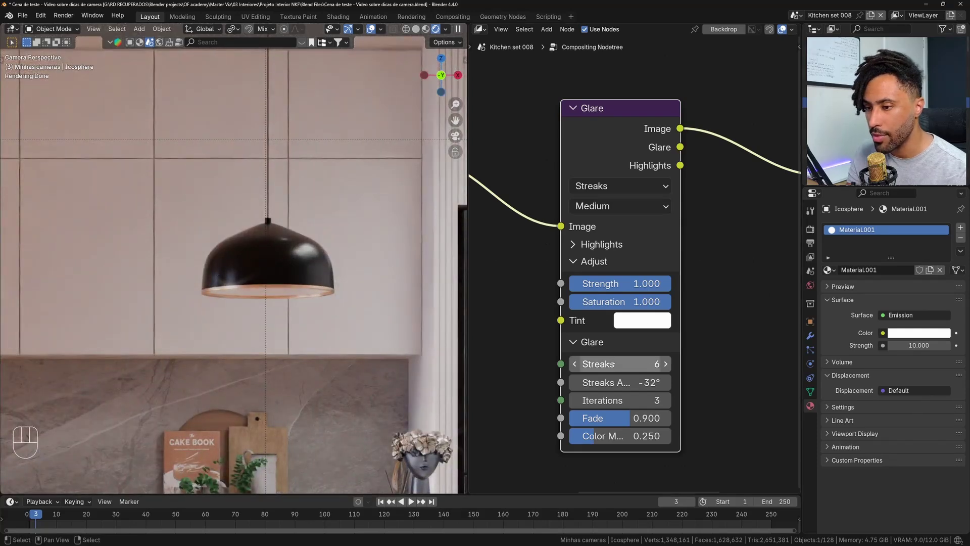
shift+drag(627, 382, 627, 382)
right_click(628, 382)
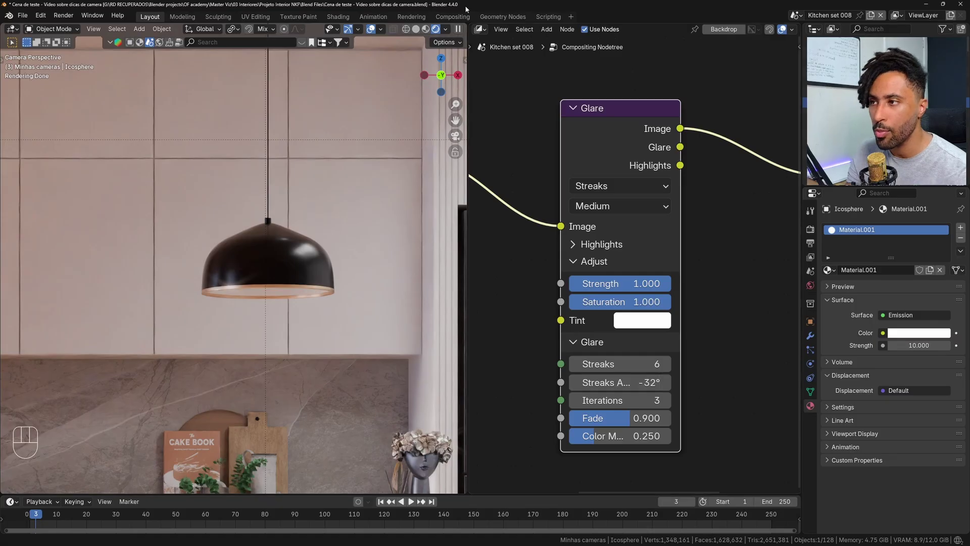
Step: Set the viewport shading's Compositor option to Always
click(446, 29)
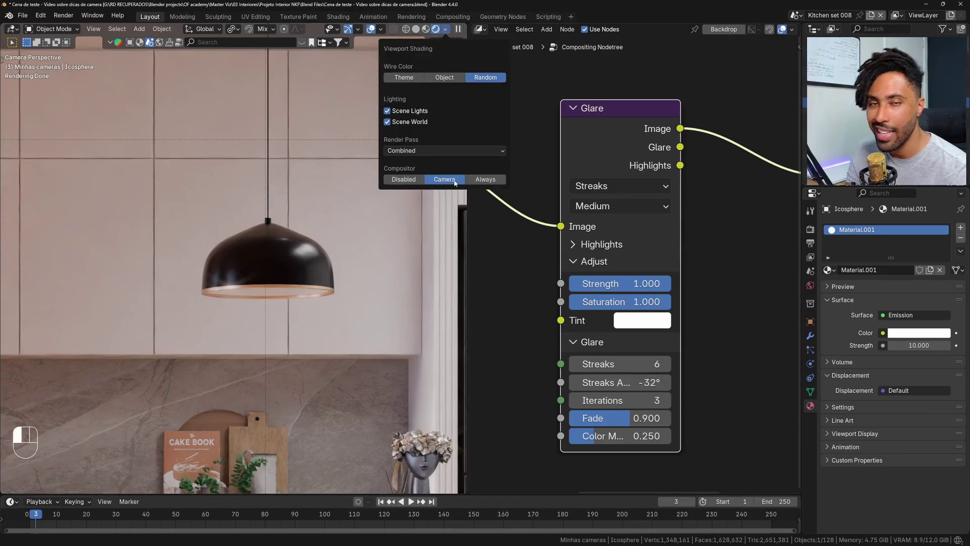
click(486, 180)
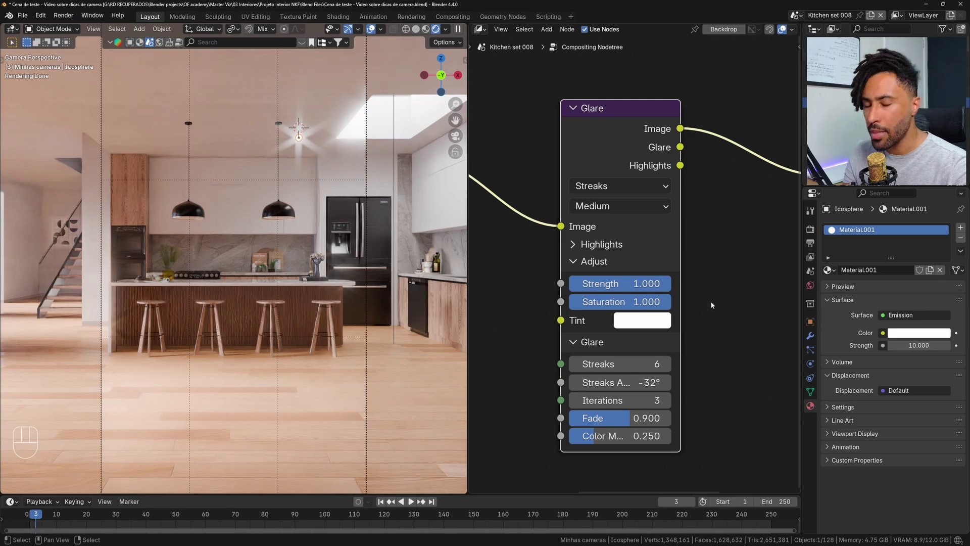
Step: Switch the Glare node's type to Fog Glow and hide the viewport overlays
click(637, 192)
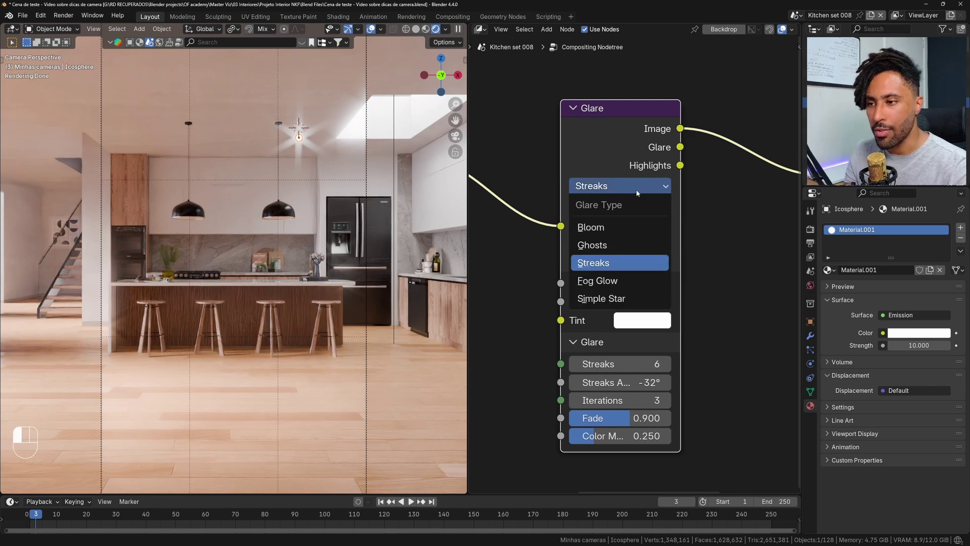
click(598, 280)
scroll(367, 134, up, 3)
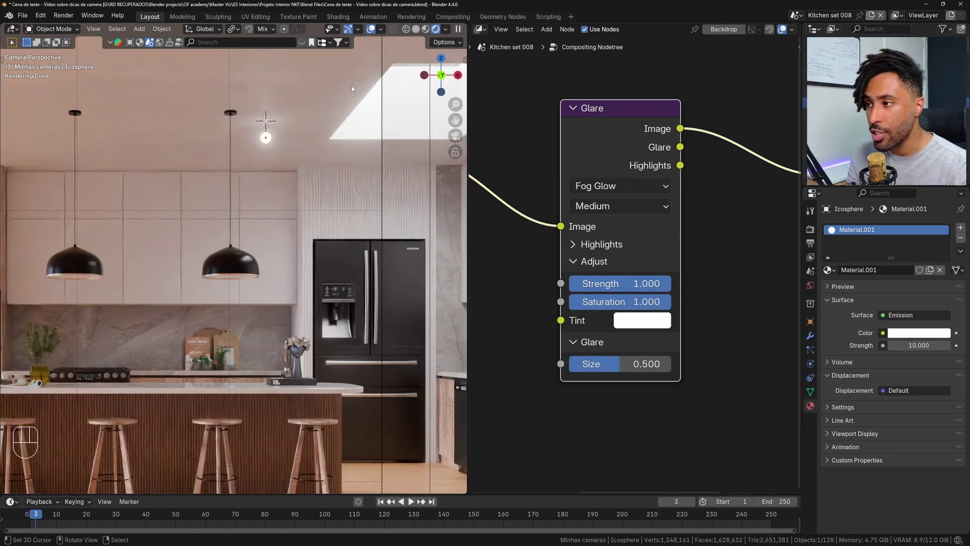
key(z)
click(356, 65)
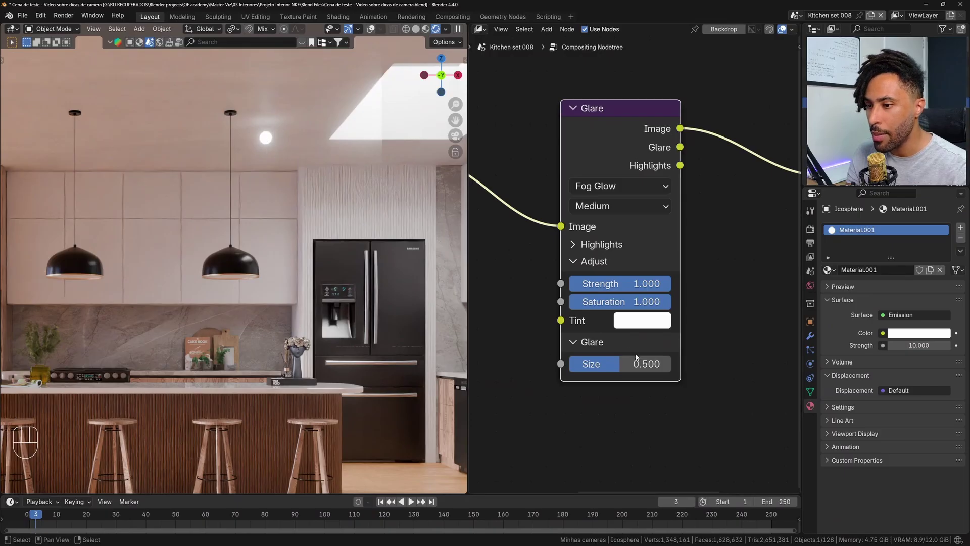
Step: Try smaller and larger Fog Glow sizes, and compare High and Low glare quality, leaving the quality at High
drag(636, 357, 569, 364)
mouse_move(671, 363)
mouse_down()
mouse_move(569, 364)
mouse_move(671, 364)
mouse_up()
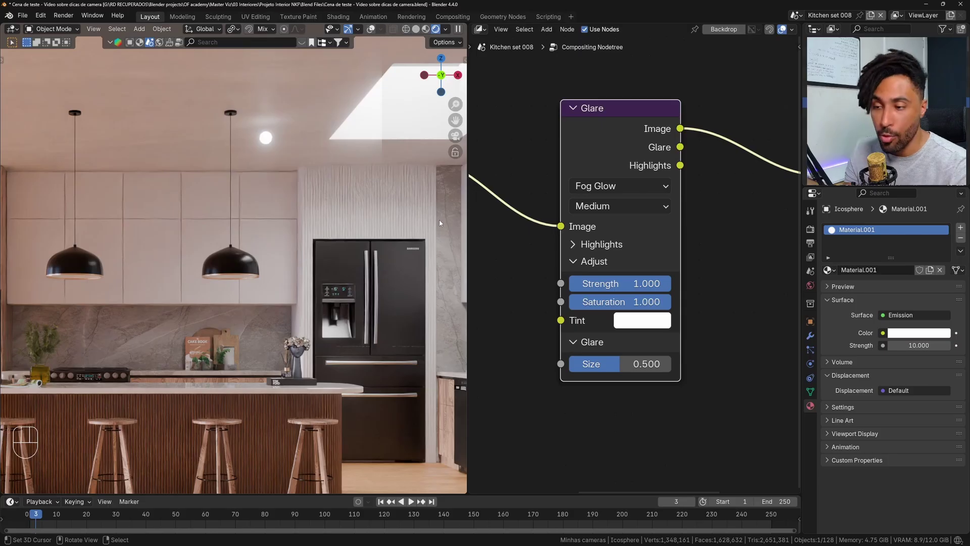
click(629, 206)
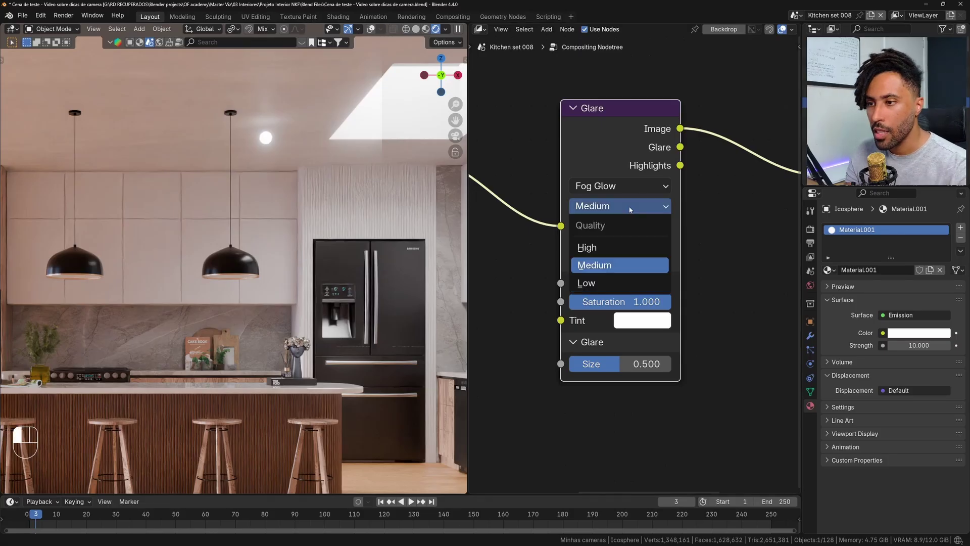
click(610, 247)
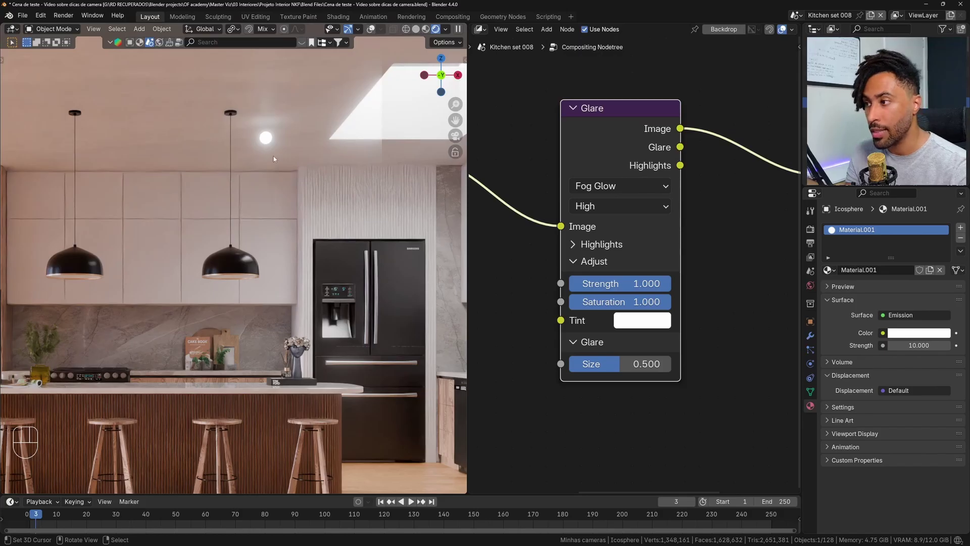
click(618, 198)
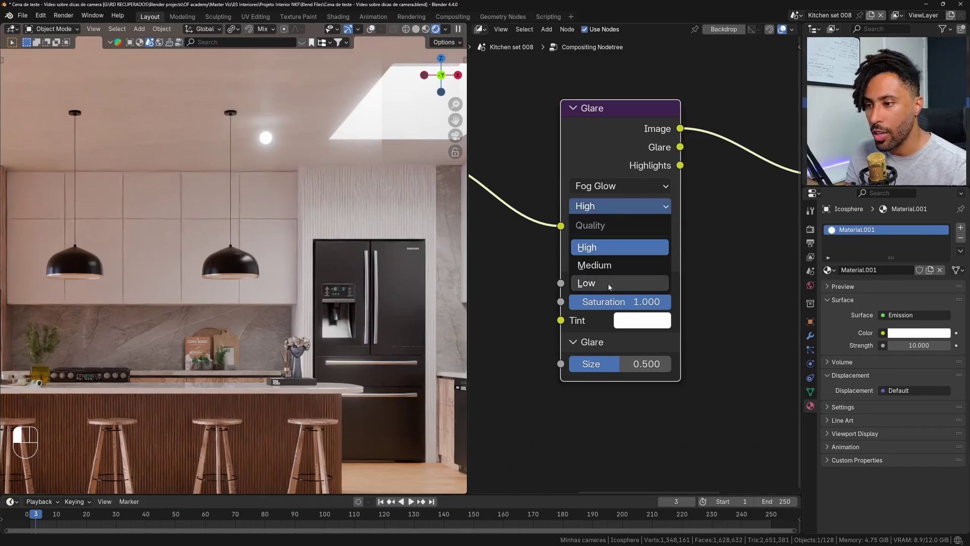
click(606, 282)
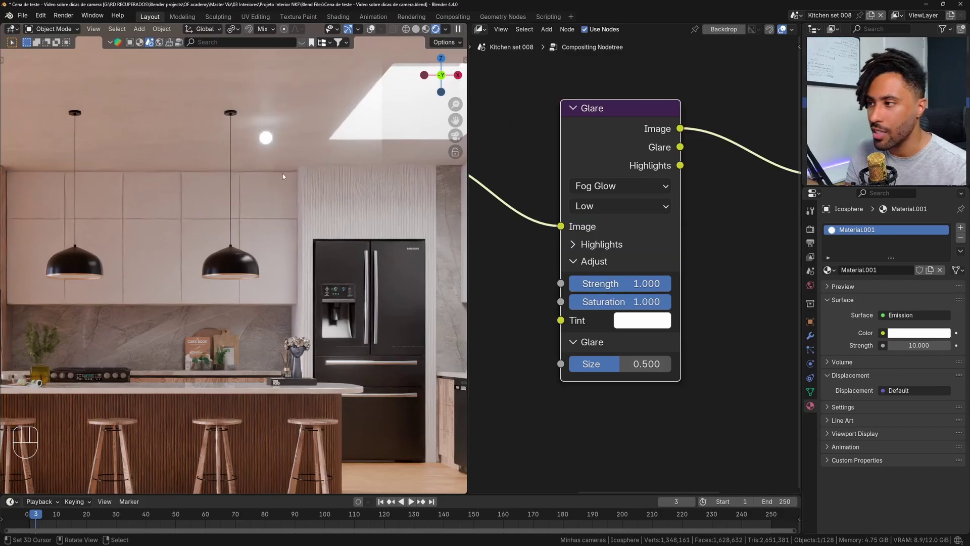
click(635, 212)
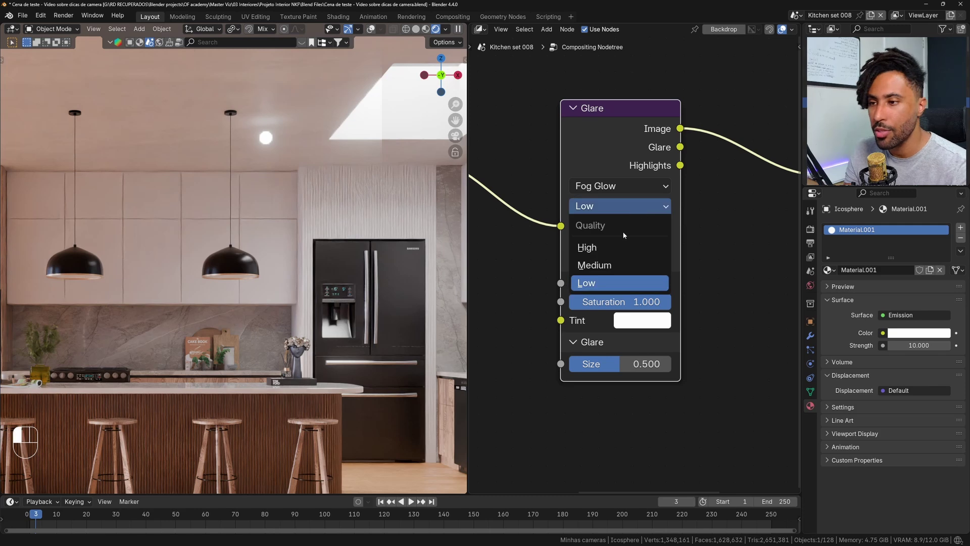
click(619, 245)
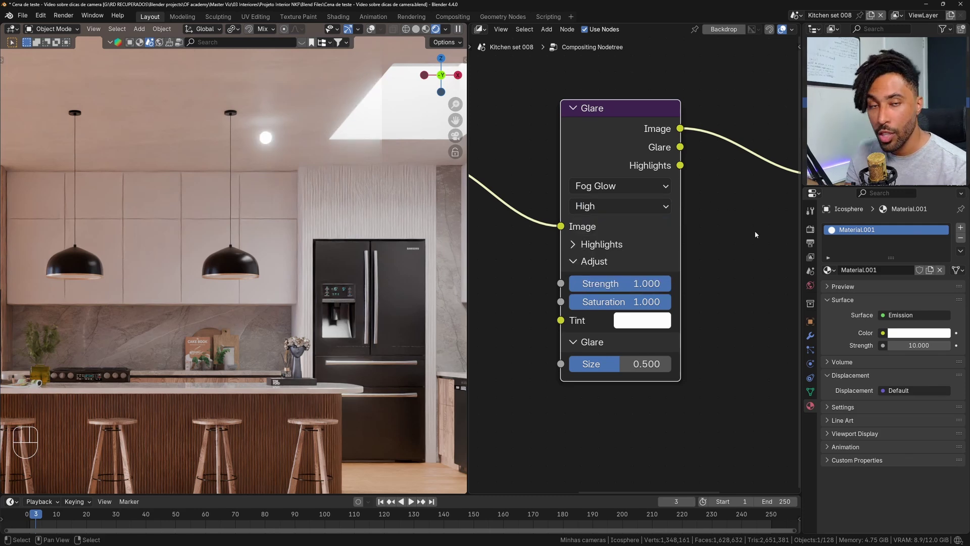
Step: Lower the Glare node's Highlights Threshold to 0 and examine the glow across the kitchen
click(573, 246)
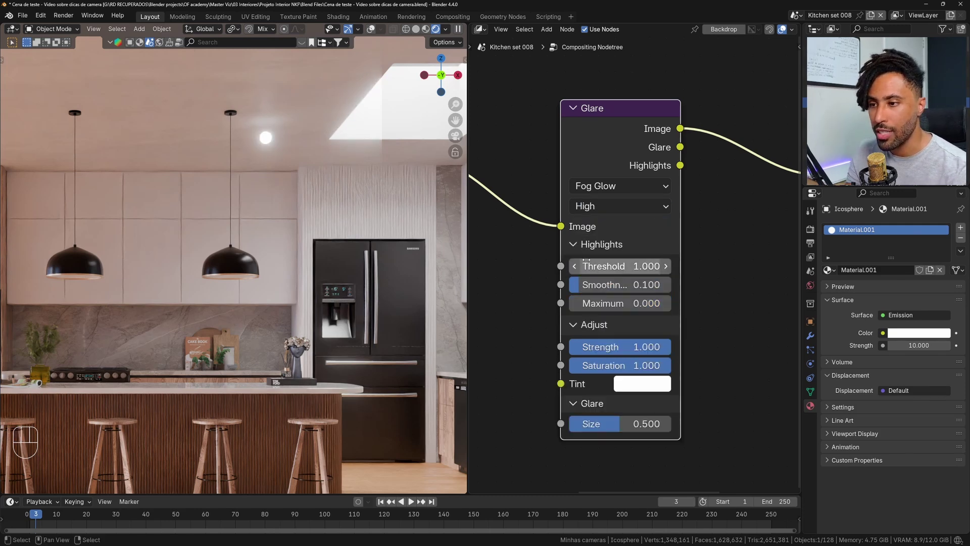
mouse_move(619, 266)
mouse_down()
mouse_move(807, 266)
mouse_move(602, 267)
mouse_move(667, 267)
mouse_move(632, 266)
mouse_up()
right_click(619, 267)
middle_drag(631, 249, 630, 238)
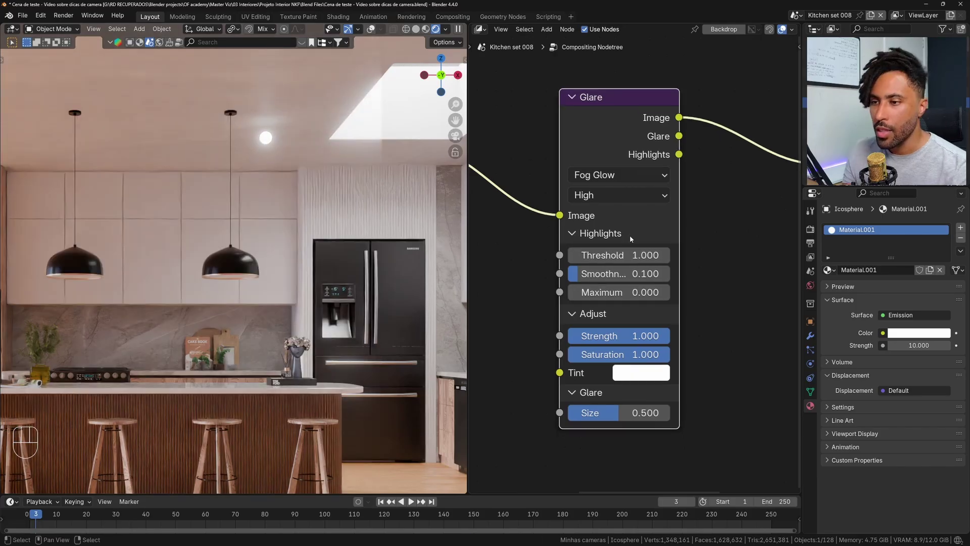
click(575, 234)
click(576, 235)
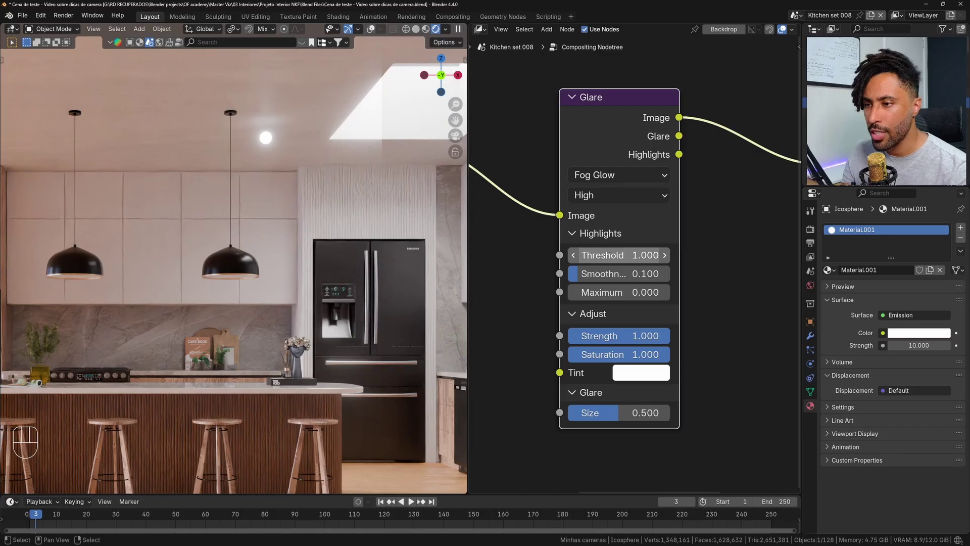
mouse_move(619, 255)
mouse_down()
mouse_move(694, 255)
mouse_move(608, 255)
mouse_up()
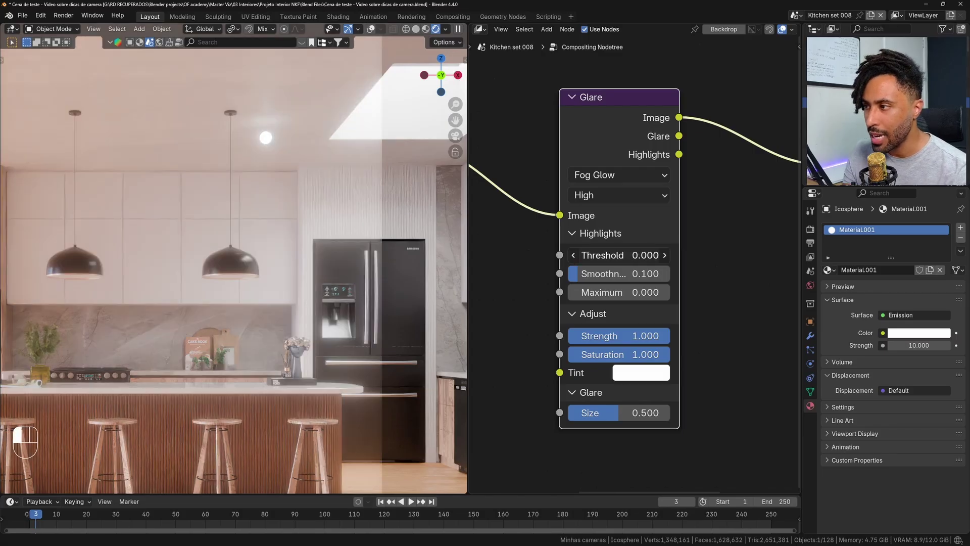
scroll(384, 260, down, 4)
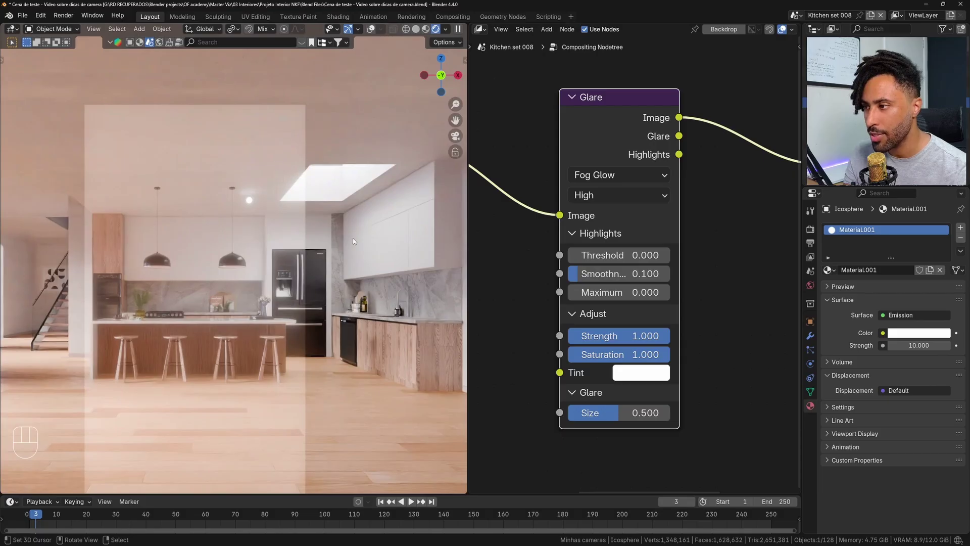
scroll(338, 262, up, 4)
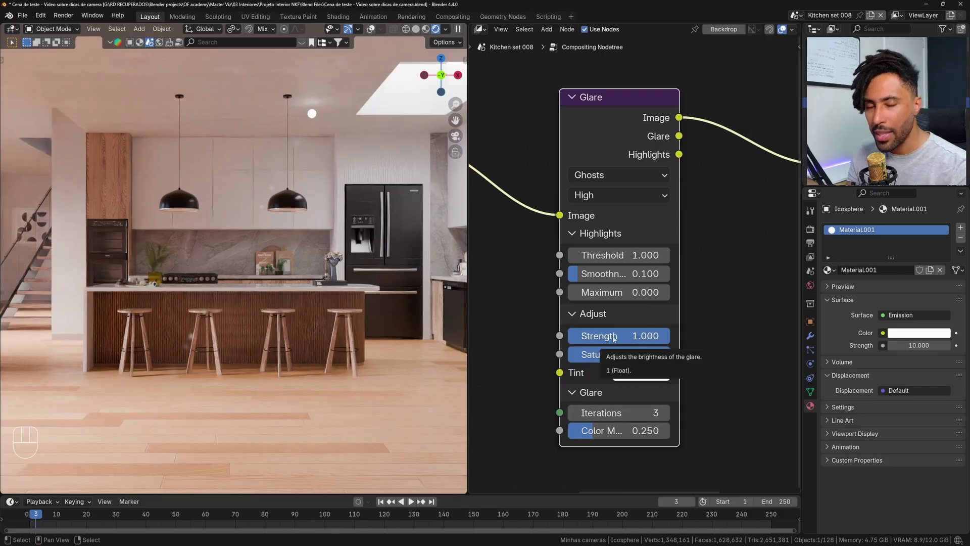
Step: Try a strength of 10 on the Ghosts glare
click(613, 336)
text(10)
key(Return)
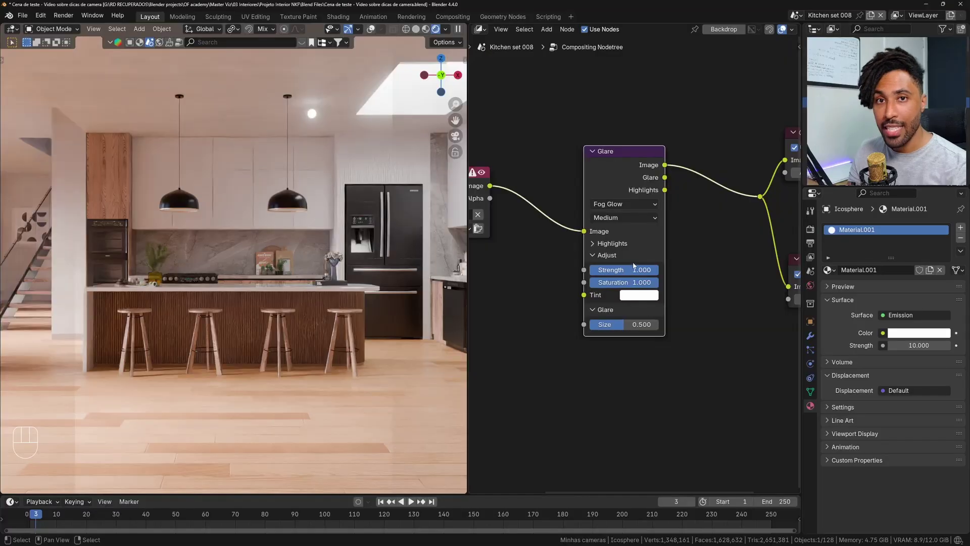
Step: Move the Composite and Viewer nodes together farther from the Glare node to make room on the link
middle_drag(672, 261, 625, 288)
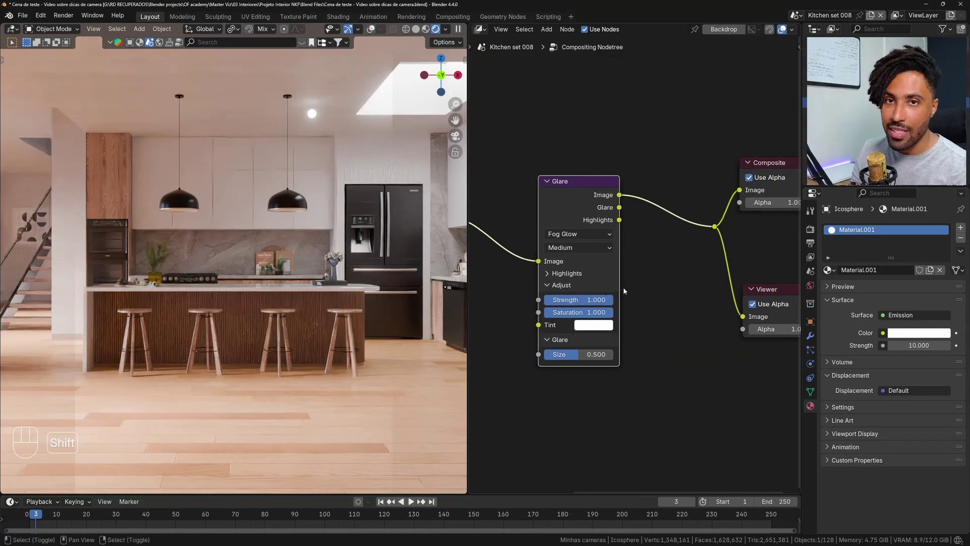
key(shift+a)
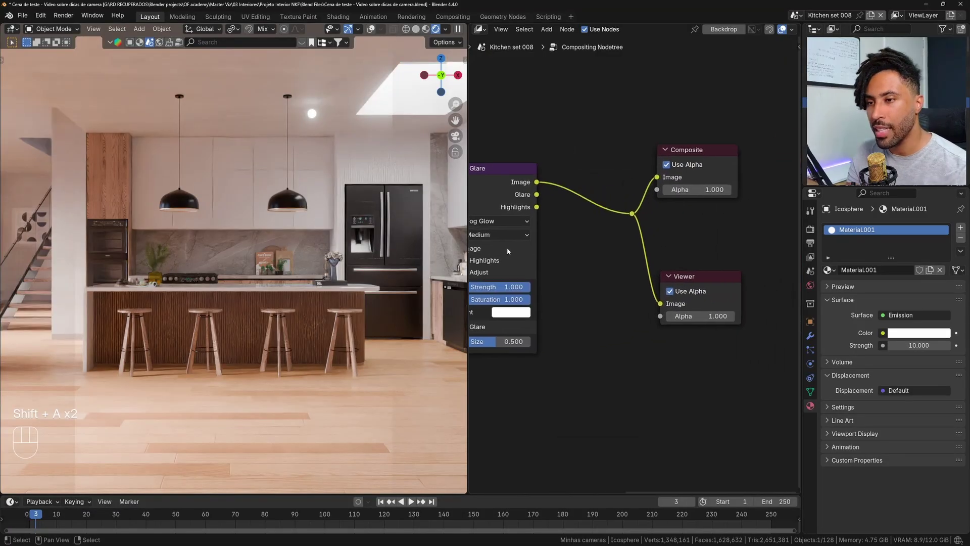
scroll(551, 232, down, 3)
drag(604, 139, 720, 312)
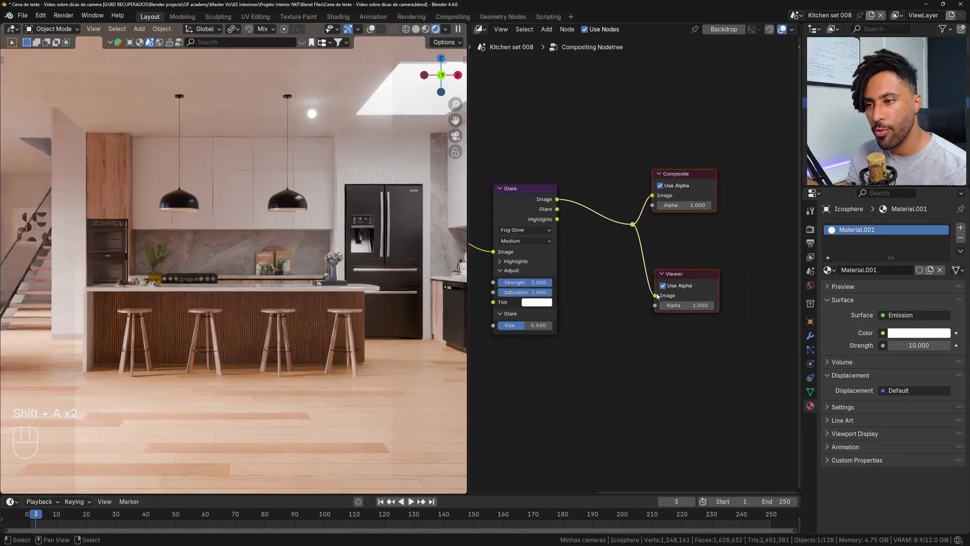
key(g)
click(752, 267)
Step: Add a Lens Distortion transform node on the link between the Glare node and the Composite and Viewer outputs
click(593, 292)
key(shift+a)
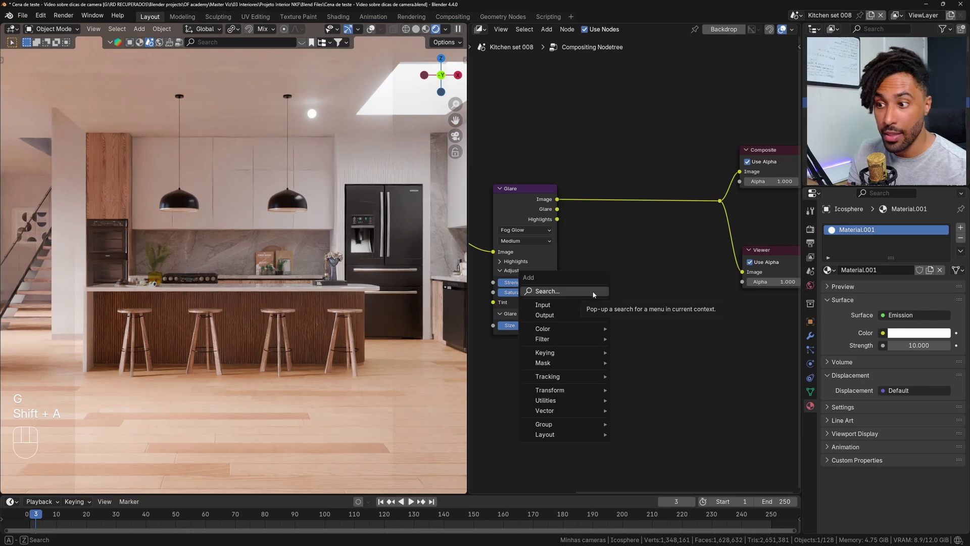
click(593, 292)
text(len)
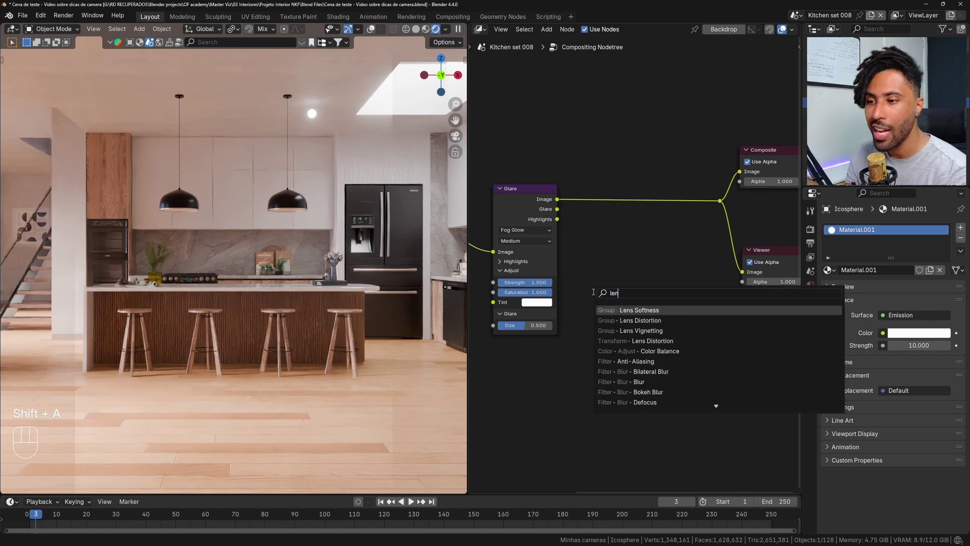
text(s)
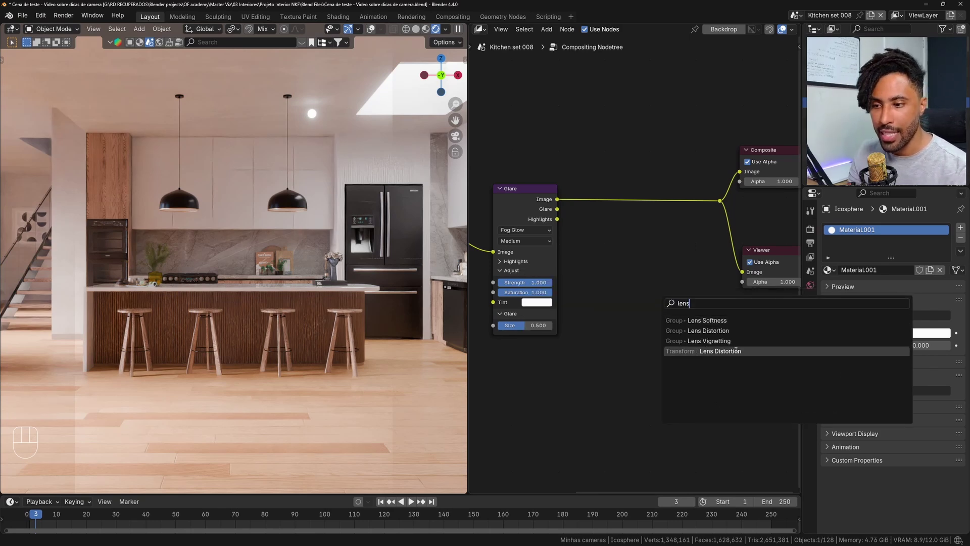
click(741, 351)
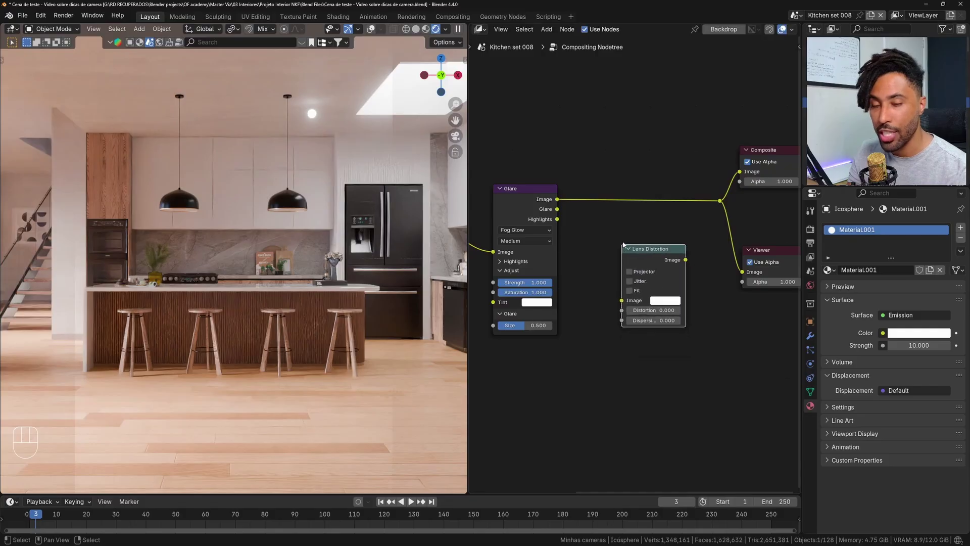
click(635, 179)
Step: Raise the Lens Distortion node's Distortion to 1 to test it, and reduce it to 0.09
scroll(657, 252, up, 3)
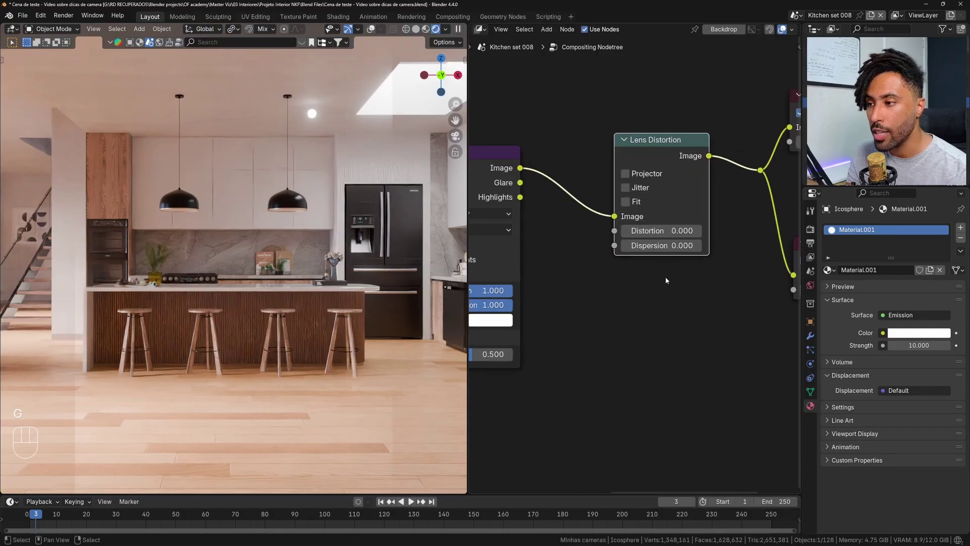
click(675, 223)
text(1)
key(Return)
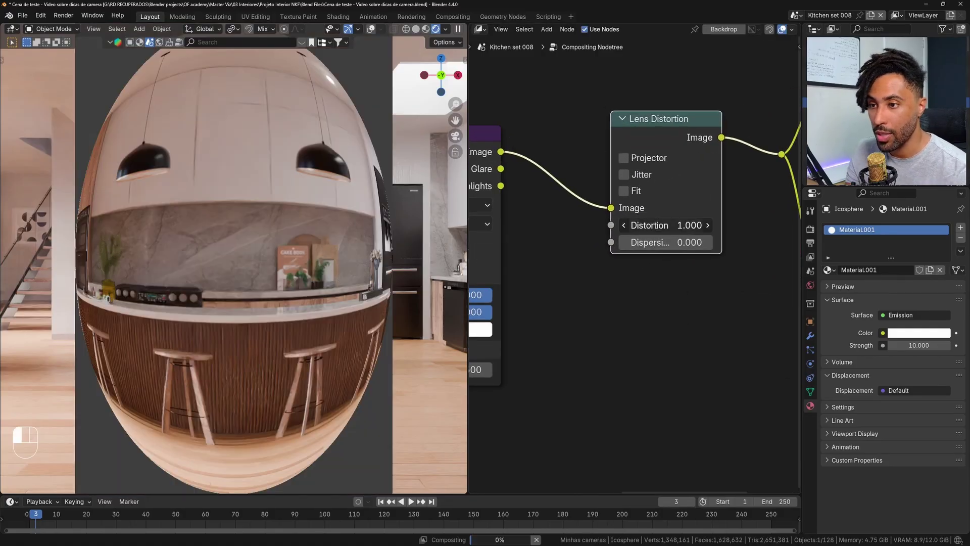
shift+drag(687, 226, 571, 226)
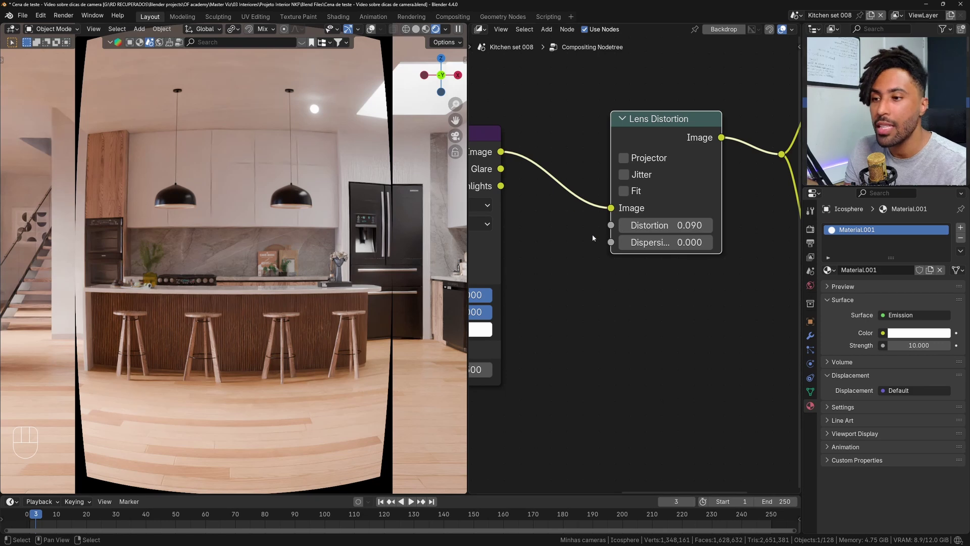
Step: Set the Lens Distortion node's Distortion to 0.01 and enable Fit
click(662, 220)
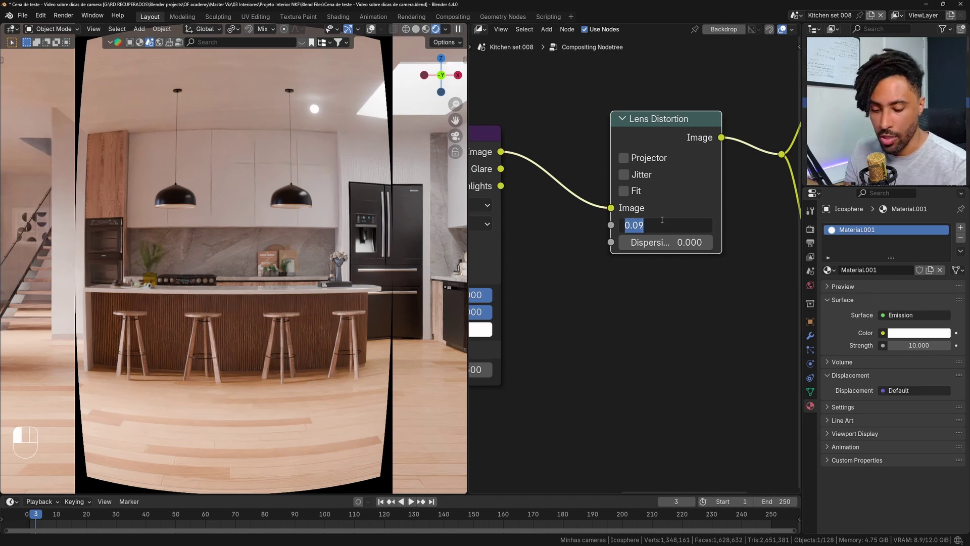
text(.01)
key(Return)
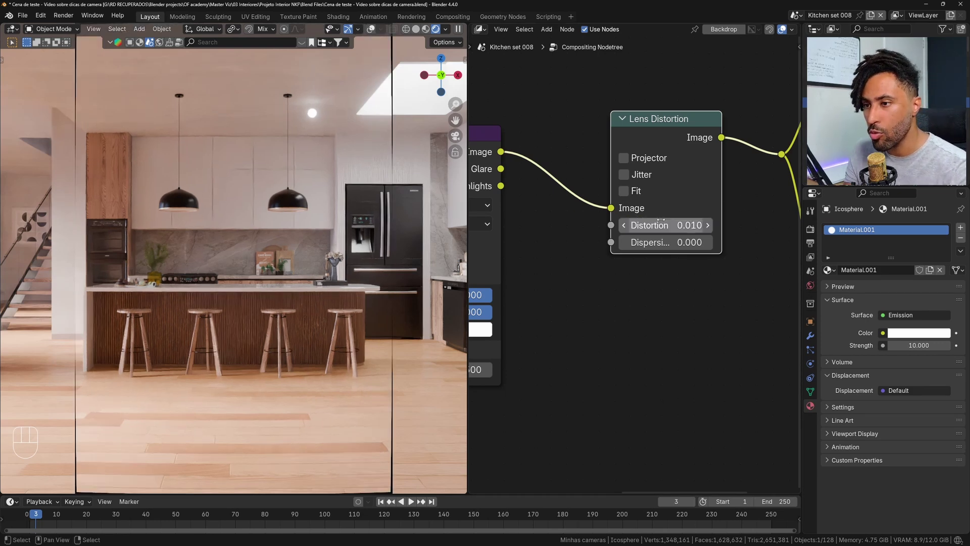
click(625, 191)
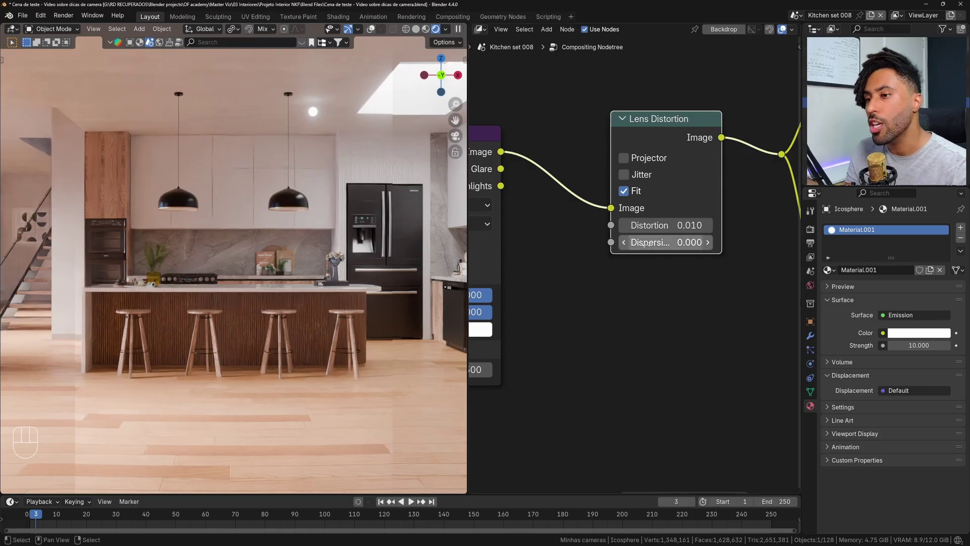
Step: Widen the Lens Distortion node and test its Dispersion at 1, 0.3, 0 and 0.1
drag(723, 168, 759, 160)
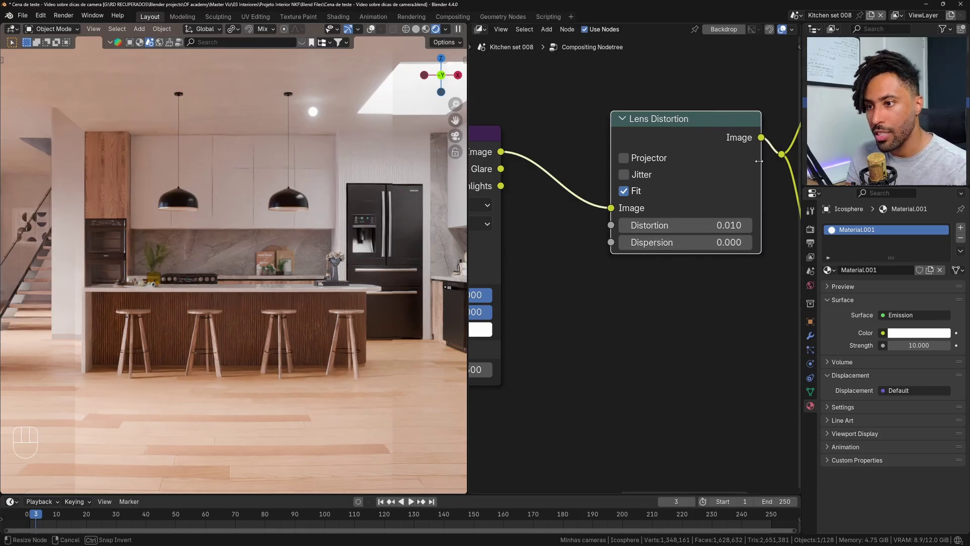
drag(642, 242, 732, 242)
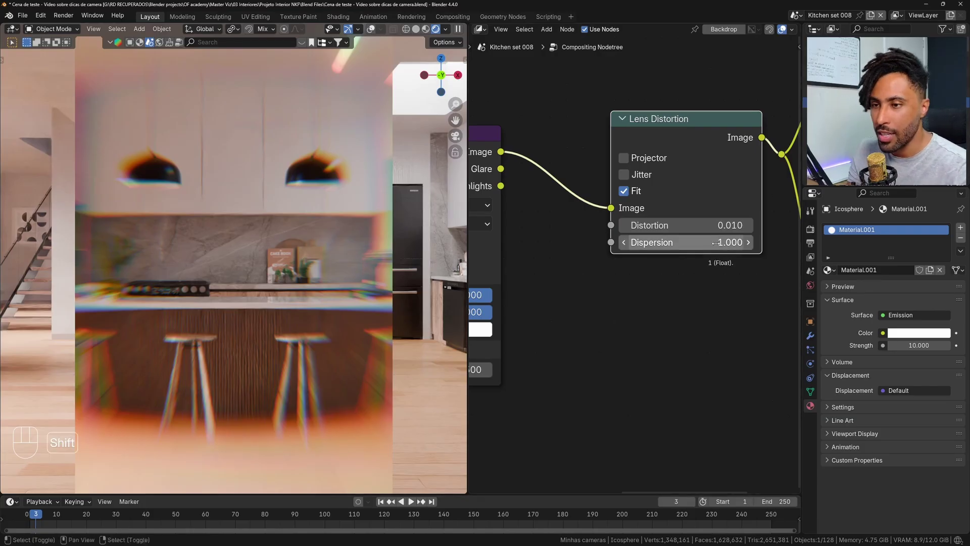
shift+drag(718, 242, 491, 242)
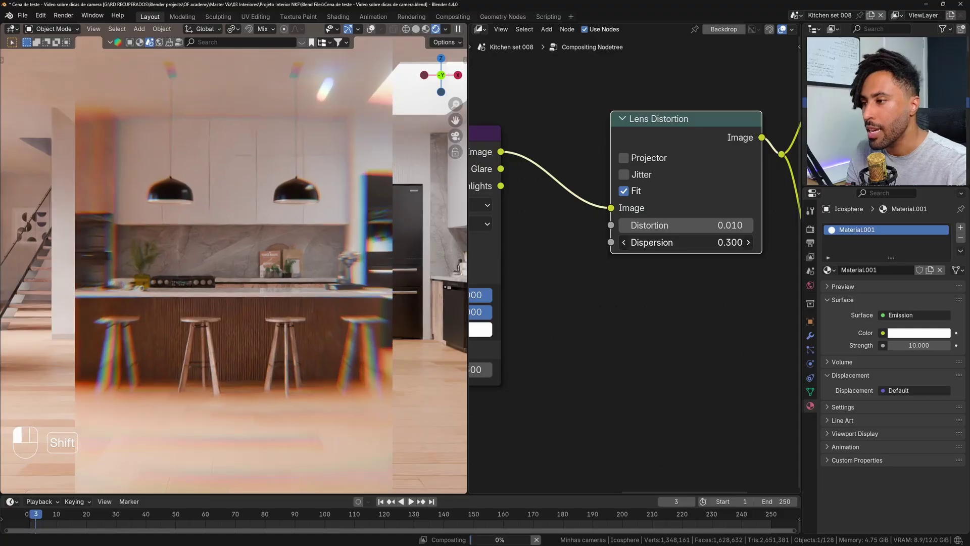
shift+drag(686, 242, 632, 242)
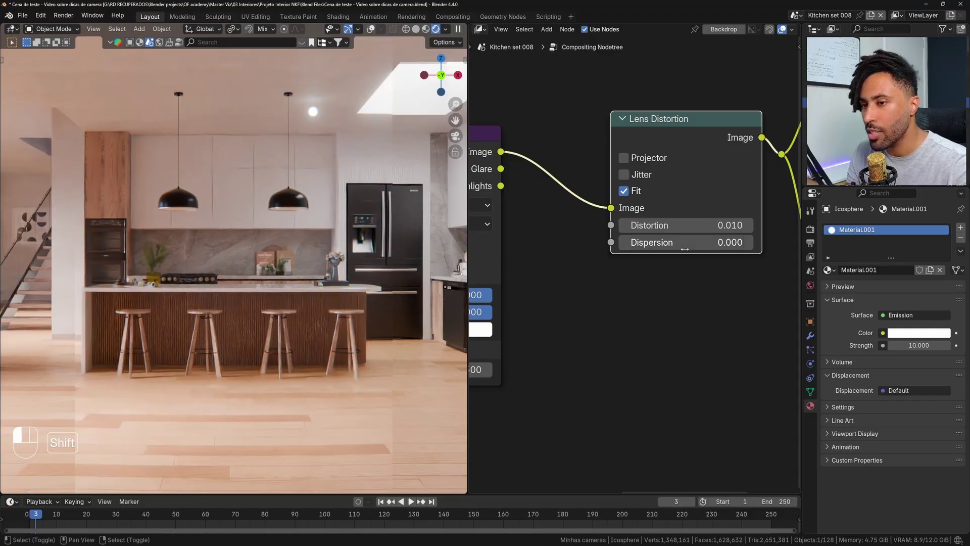
click(747, 243)
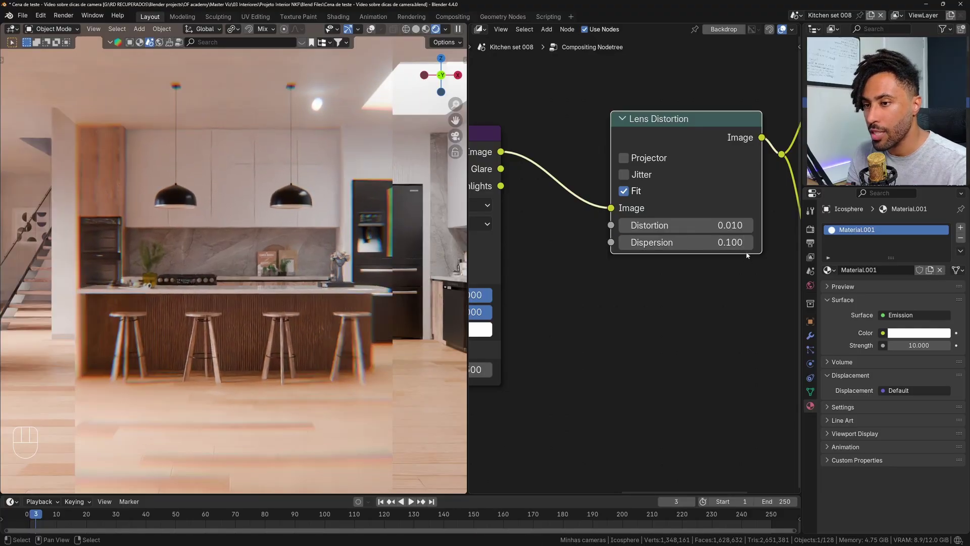
Step: Try smaller Dispersion values of 0.05 and 0.005 on the Lens Distortion node
click(721, 242)
text(.05)
key(Return)
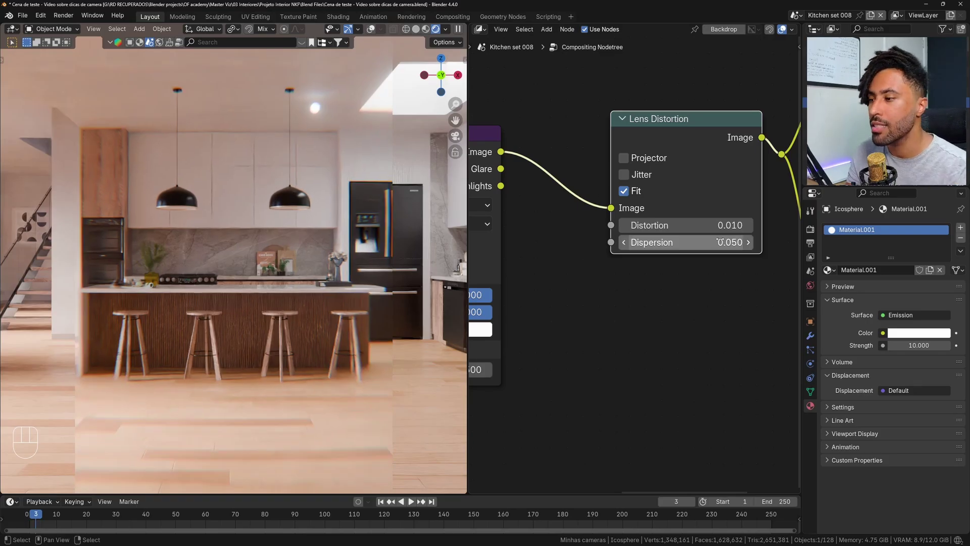
click(682, 247)
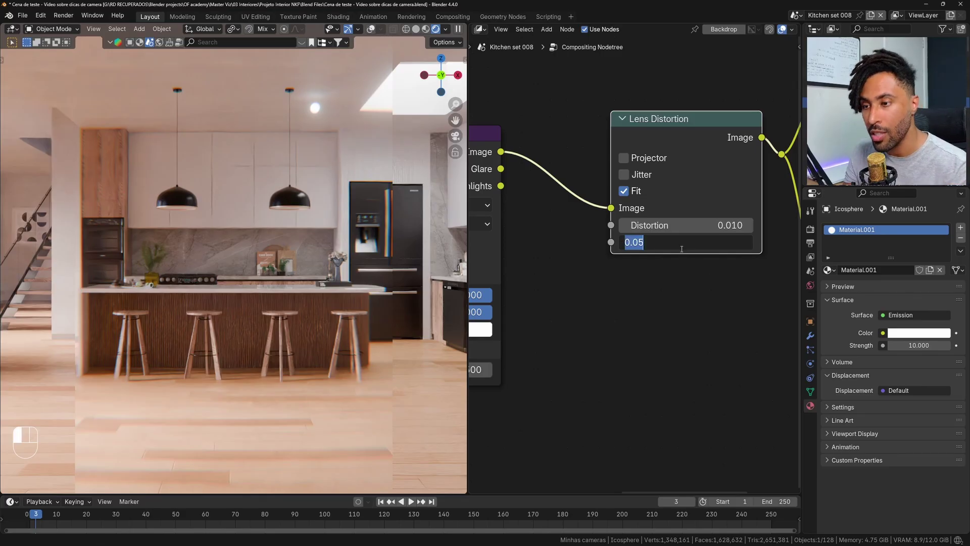
text(.00)
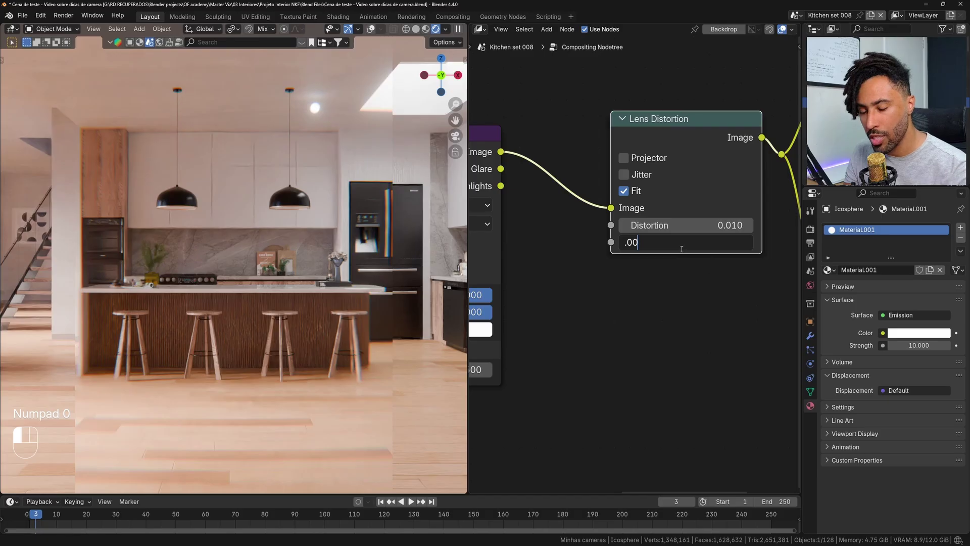
text(5)
key(Return)
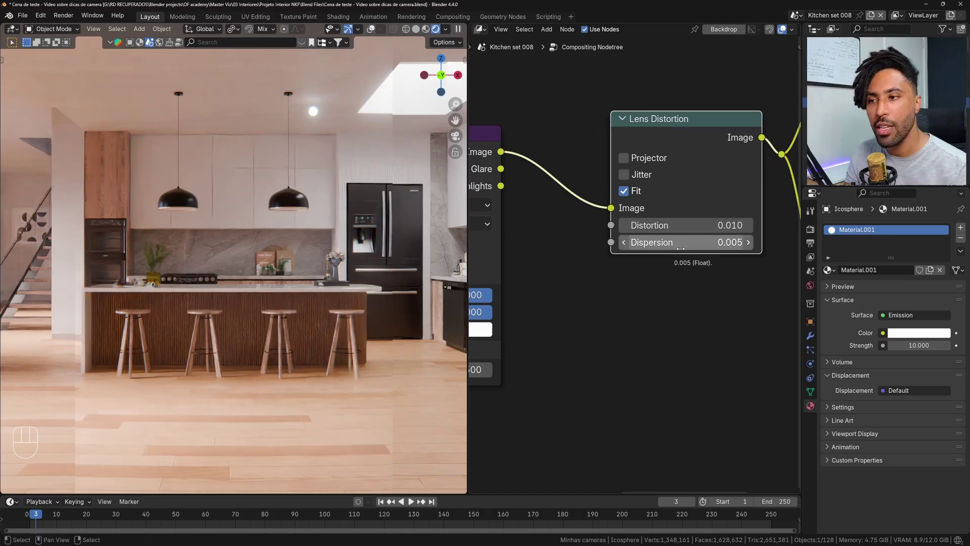
Step: Try a Dispersion of 0.01, raise it to 0.02, and inspect the edges around the skylight up close
click(680, 243)
text(.0)
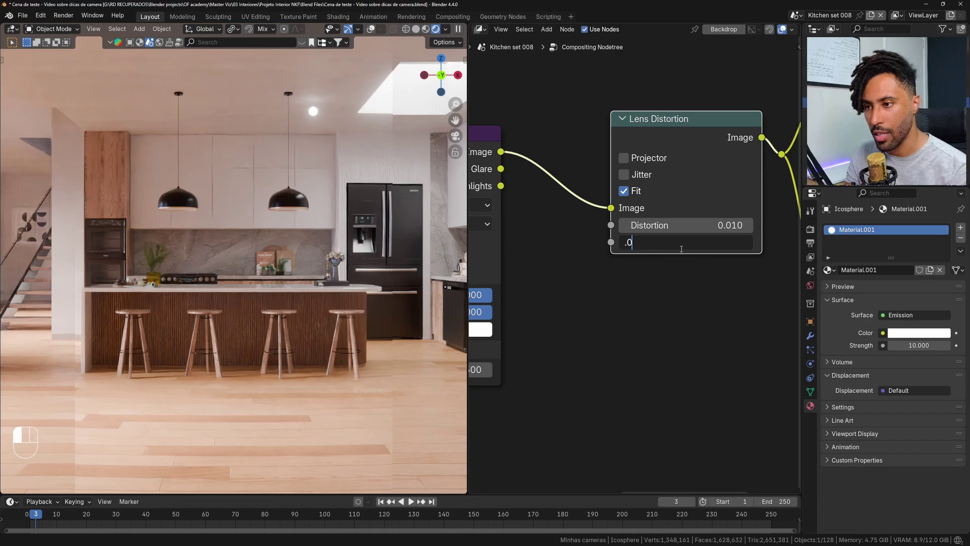
text(1)
key(Return)
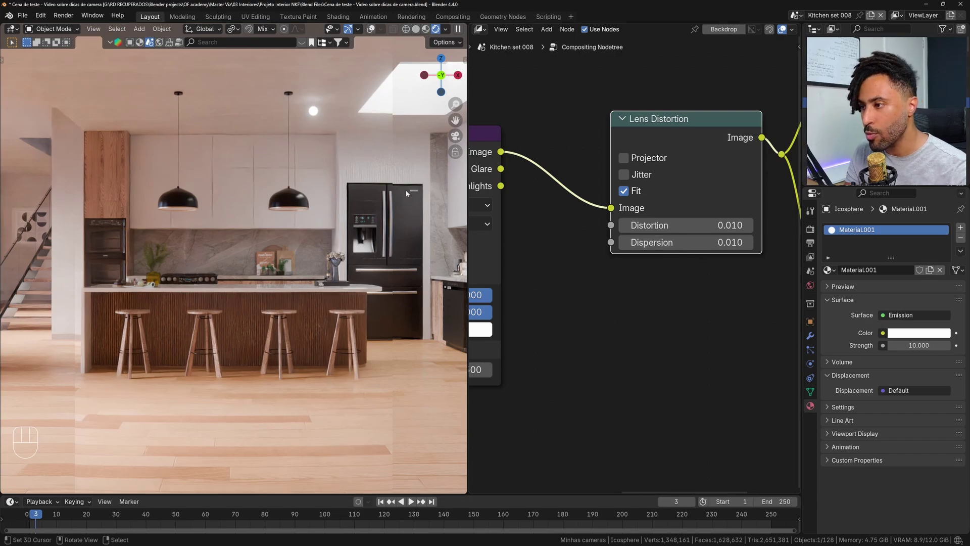
scroll(399, 232, up, 4)
shift+middle_drag(399, 233, 206, 323)
scroll(202, 318, up, 3)
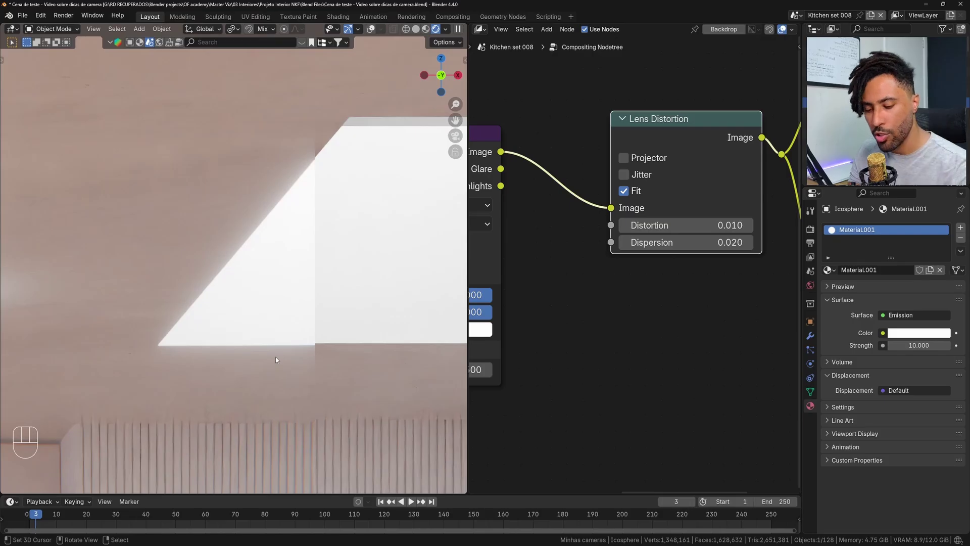
key(Home)
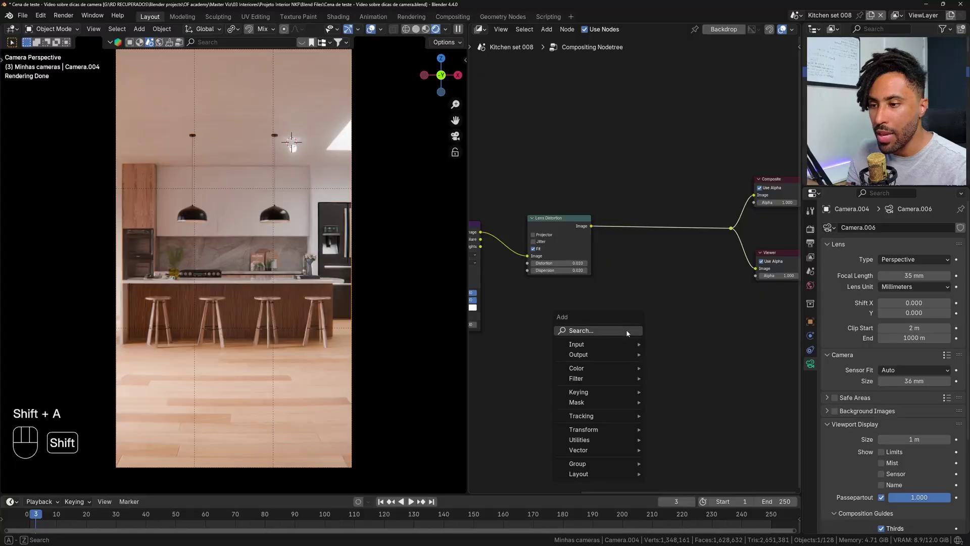
Step: Add an Ellipse Mask node below the Lens Distortion node
click(627, 331)
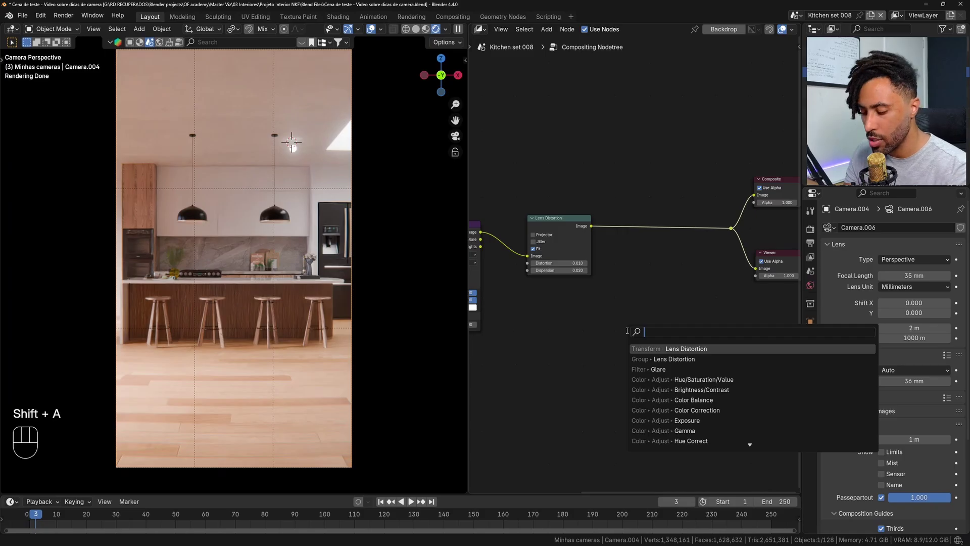
text(el)
key(Return)
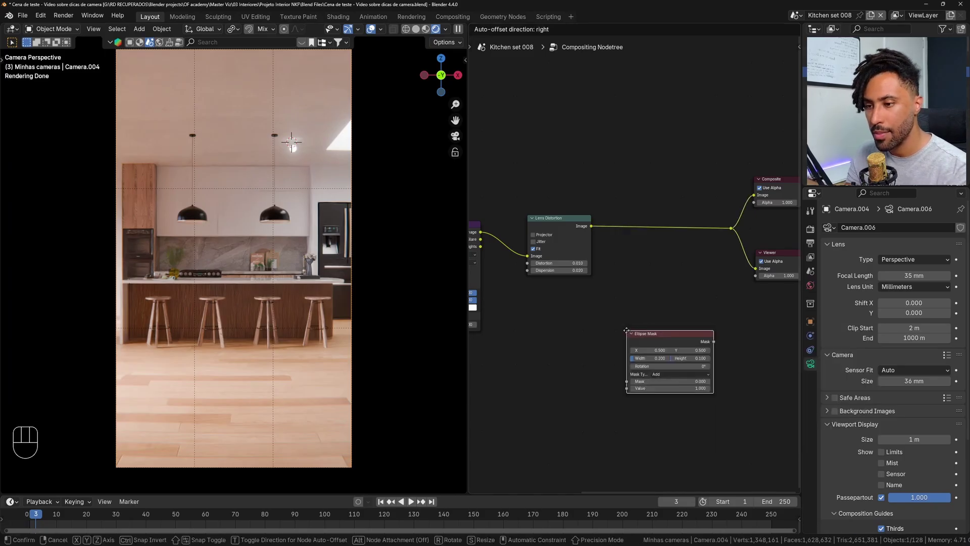
click(547, 341)
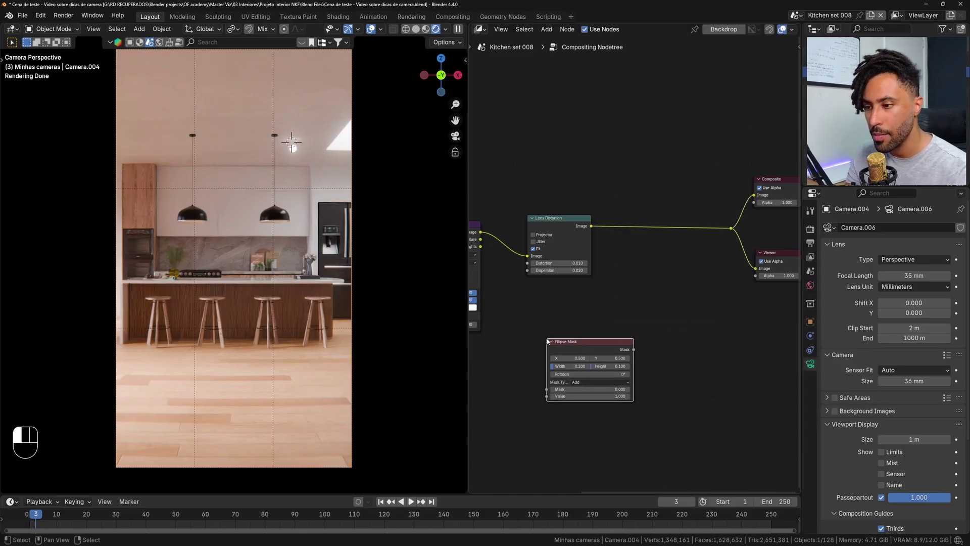
Step: Add a Blur node beside the Ellipse Mask node
key(shift+a)
click(663, 304)
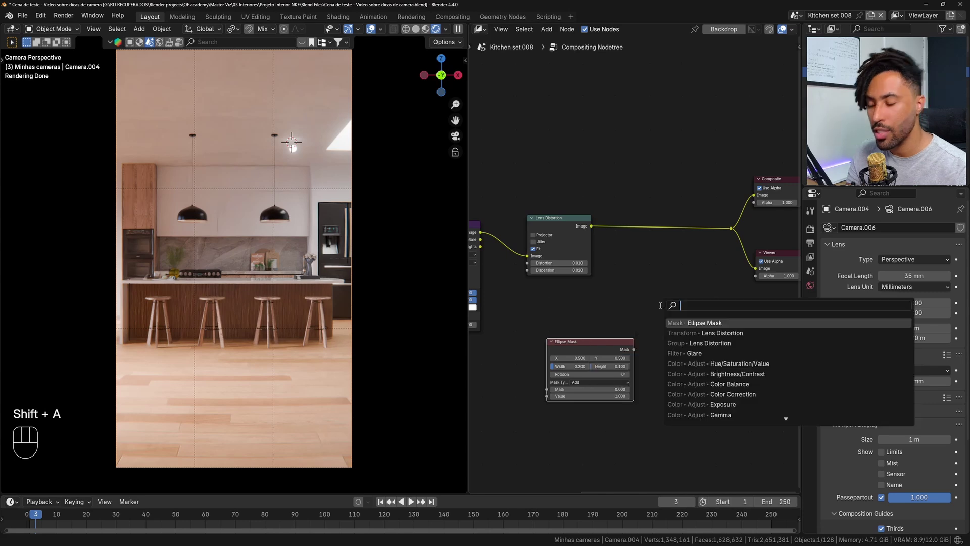
text(blur)
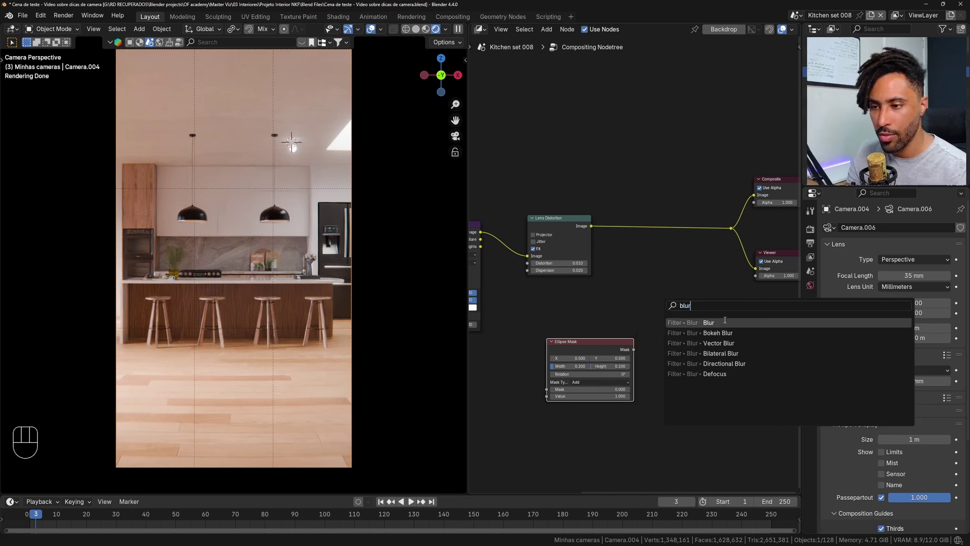
click(723, 324)
click(693, 326)
Step: Try Relative sizing on the Blur node with X and Y set to 10
middle_drag(716, 356, 639, 312)
scroll(639, 312, up, 4)
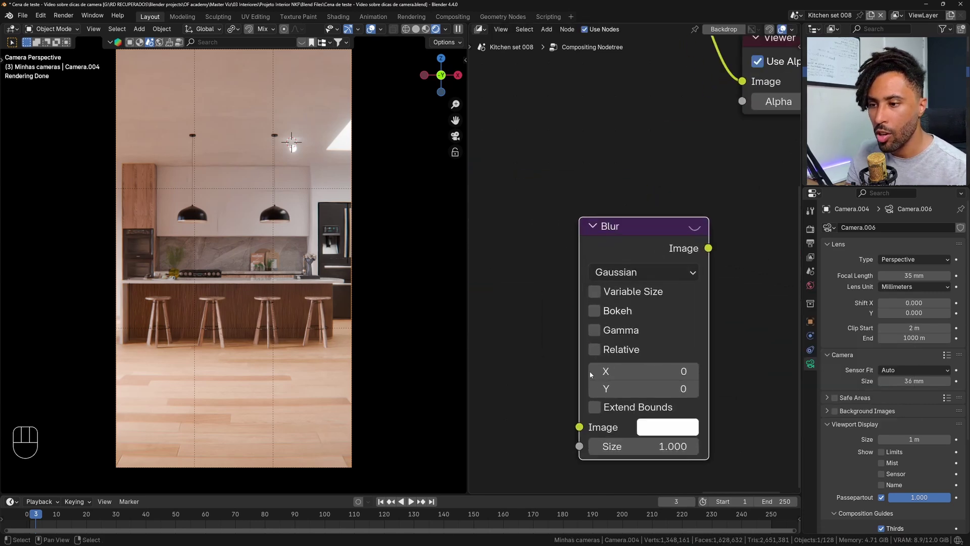
click(596, 349)
scroll(670, 371, down, 1)
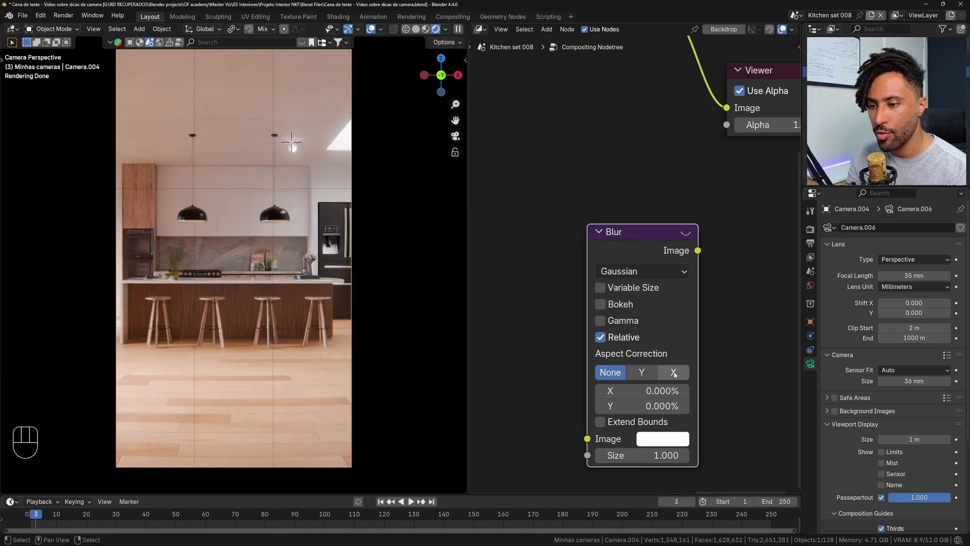
middle_drag(673, 374, 707, 293)
drag(680, 312, 680, 324)
text(10)
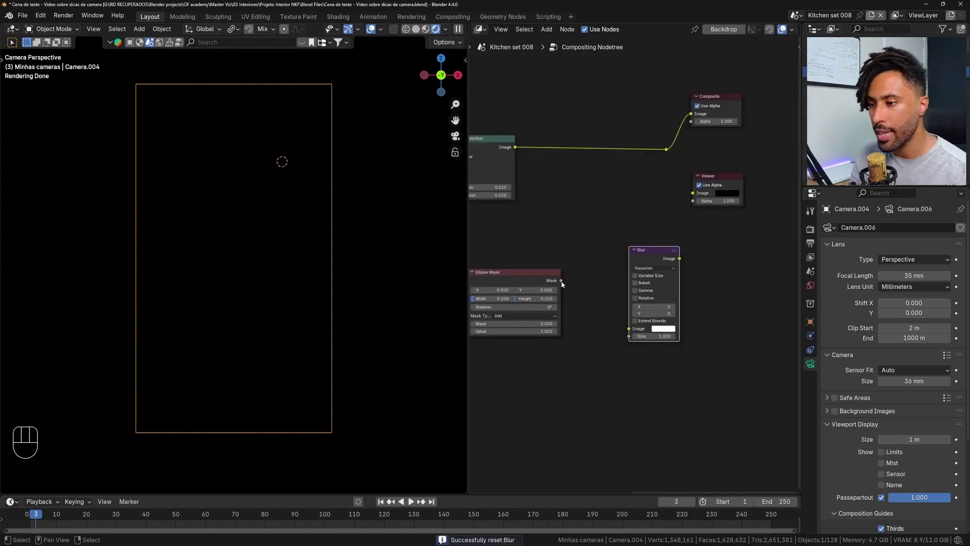
Step: Link the Ellipse Mask's Mask output to the Blur node's Image input, and the Blur output to the Viewer
drag(561, 280, 629, 328)
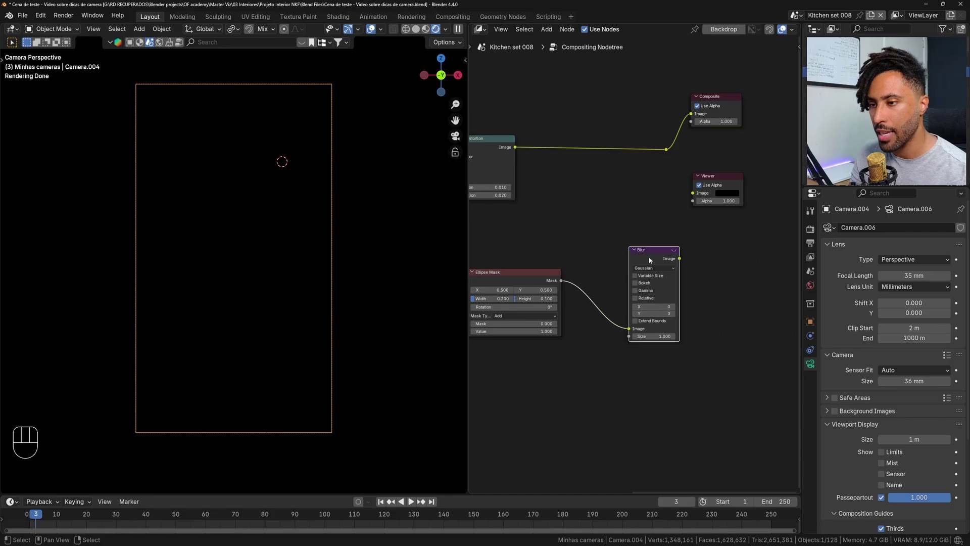
drag(649, 261, 692, 193)
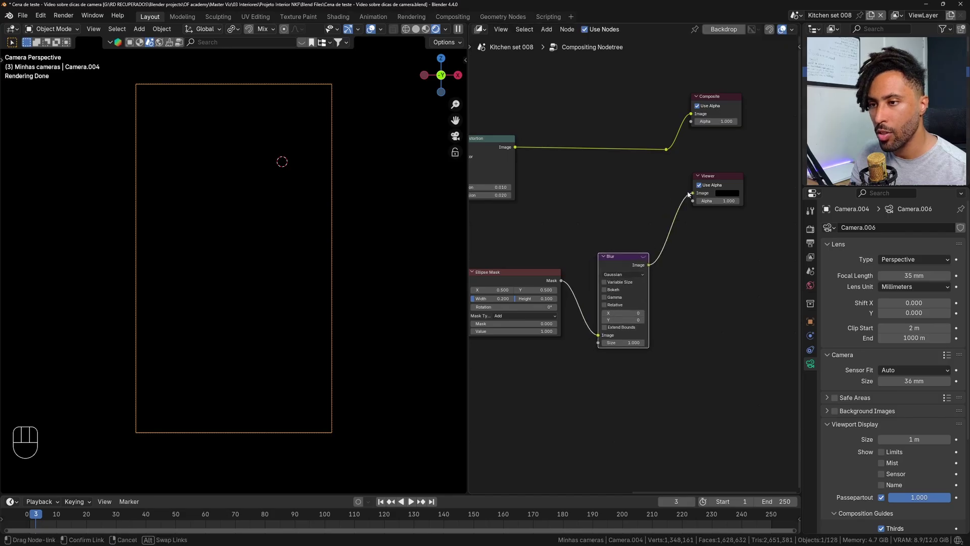
scroll(578, 286, up, 1)
scroll(579, 290, up, 3)
middle_drag(579, 290, 670, 258)
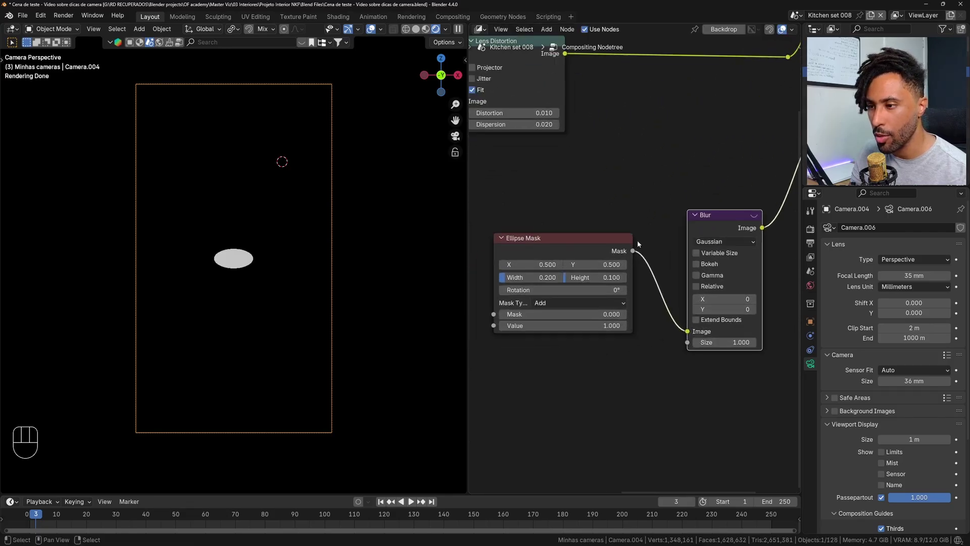
Step: Enlarge the Ellipse Mask to a Width of 0.983 and a Height of 1.725 so it nearly fills the frame
drag(534, 265, 743, 277)
right_click(525, 264)
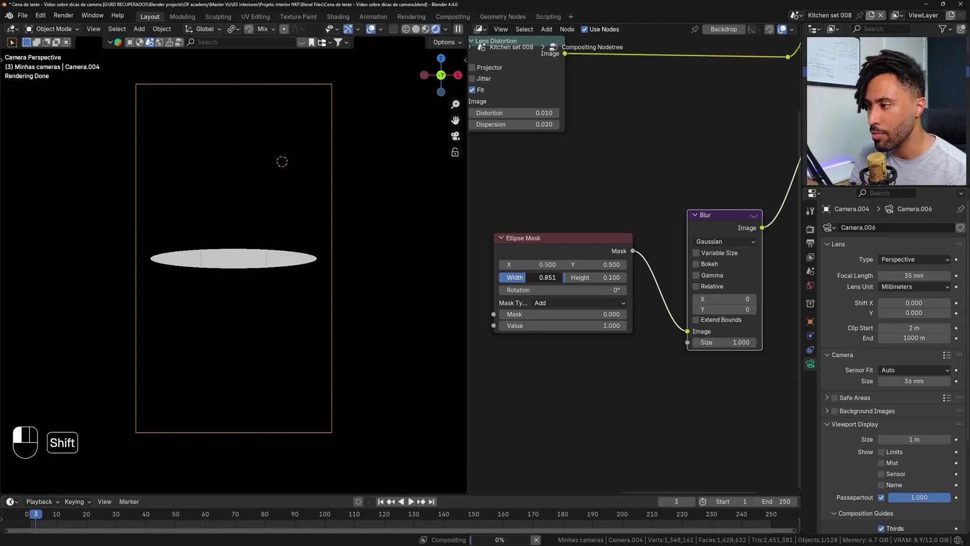
shift+drag(584, 278, 619, 278)
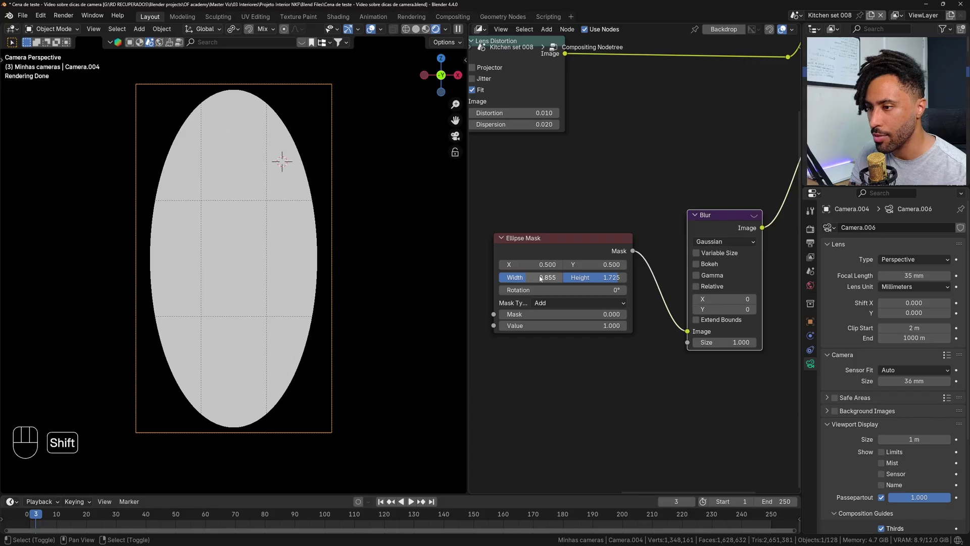
shift+drag(540, 278, 580, 278)
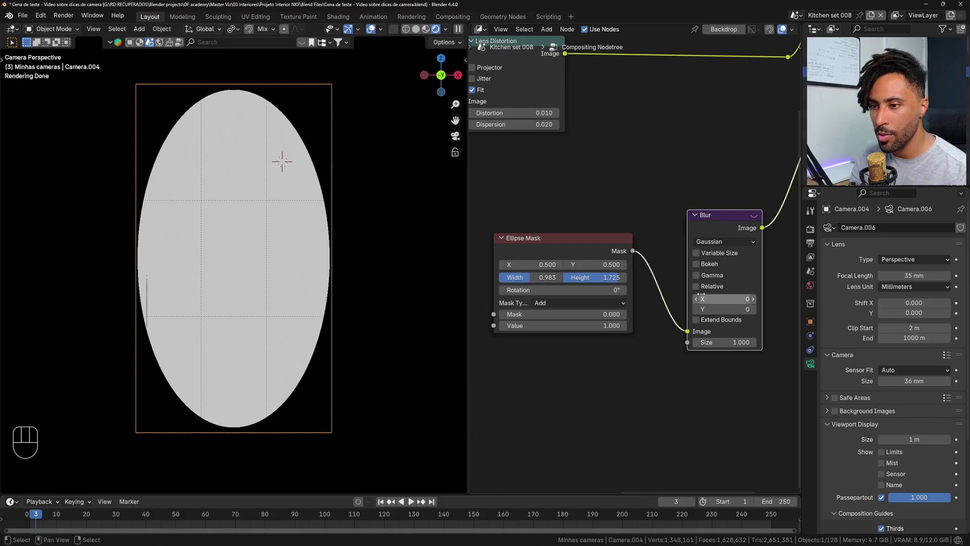
Step: Set the Blur node's X and Y to 310, and move the Ellipse Mask and Blur nodes farther from the Viewer
shift+drag(725, 299, 882, 309)
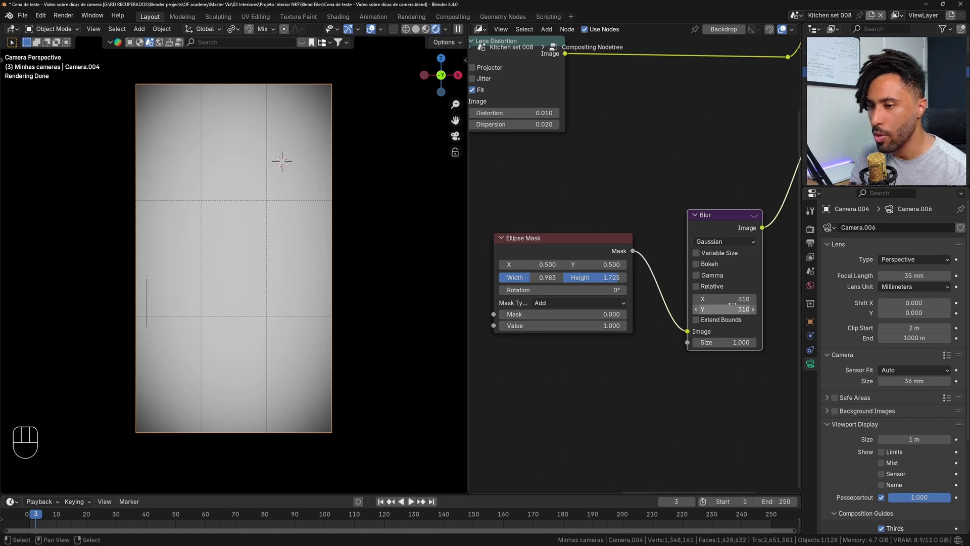
scroll(709, 300, down, 5)
drag(530, 231, 682, 280)
scroll(675, 277, down, 2)
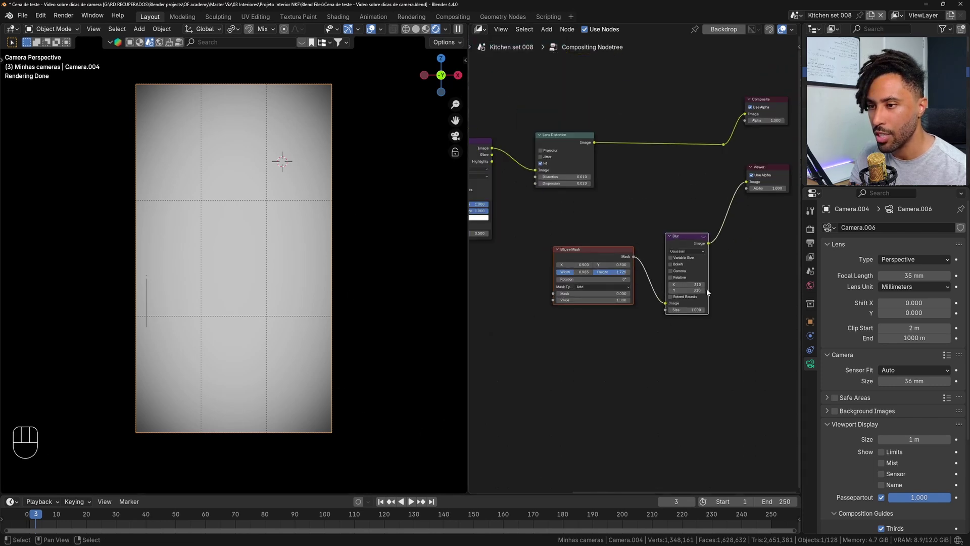
key(g)
click(591, 307)
key(alt+a)
Step: Add a Mix Color node in the free space to the right of the Blur node
key(shift+a)
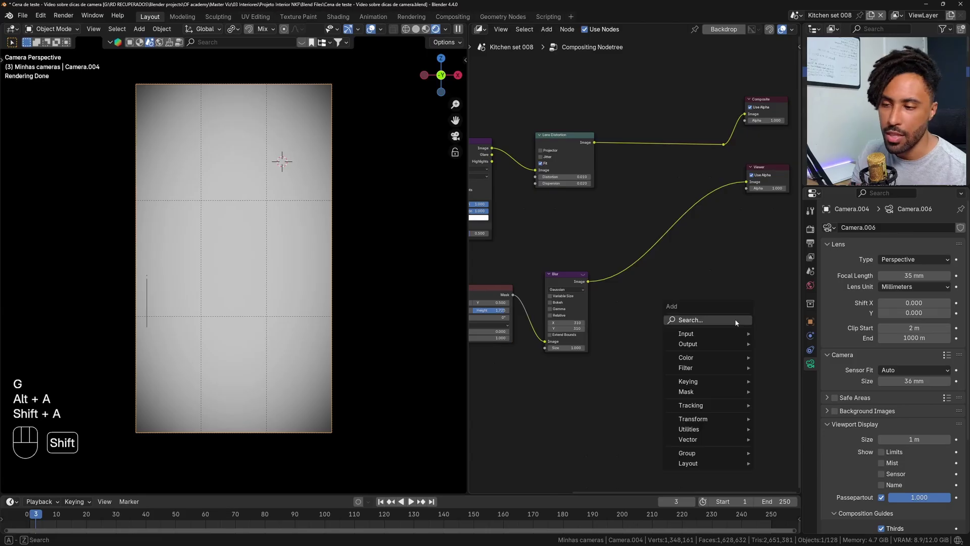
click(736, 320)
text(mix)
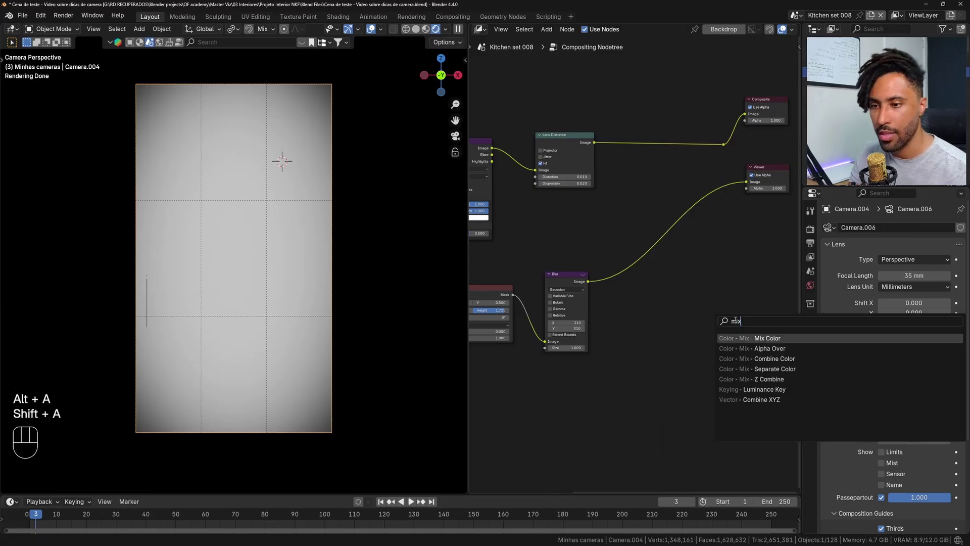
click(769, 340)
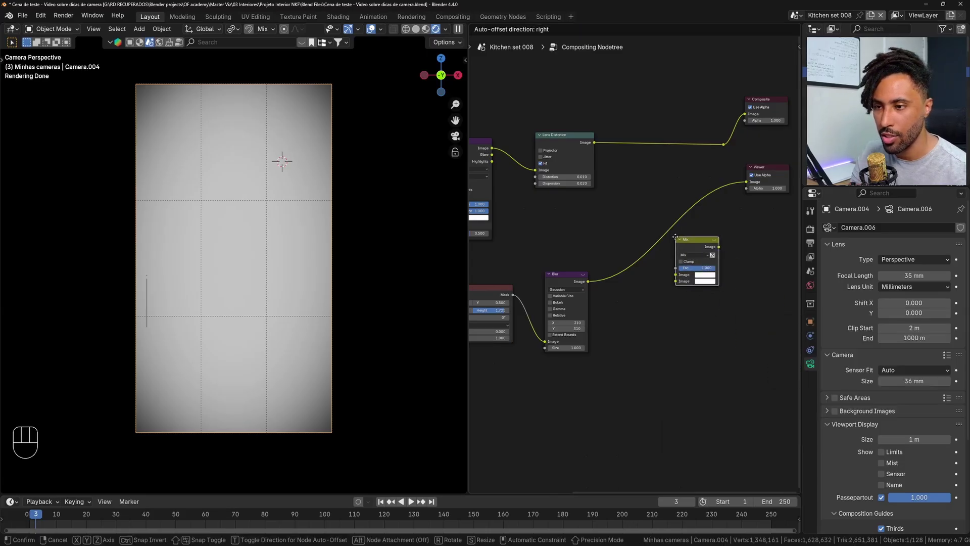
click(686, 259)
Step: Set the Mix node's blending mode to Multiply and insert it into the link between Lens Distortion and Composite
scroll(716, 249, up, 2)
click(709, 253)
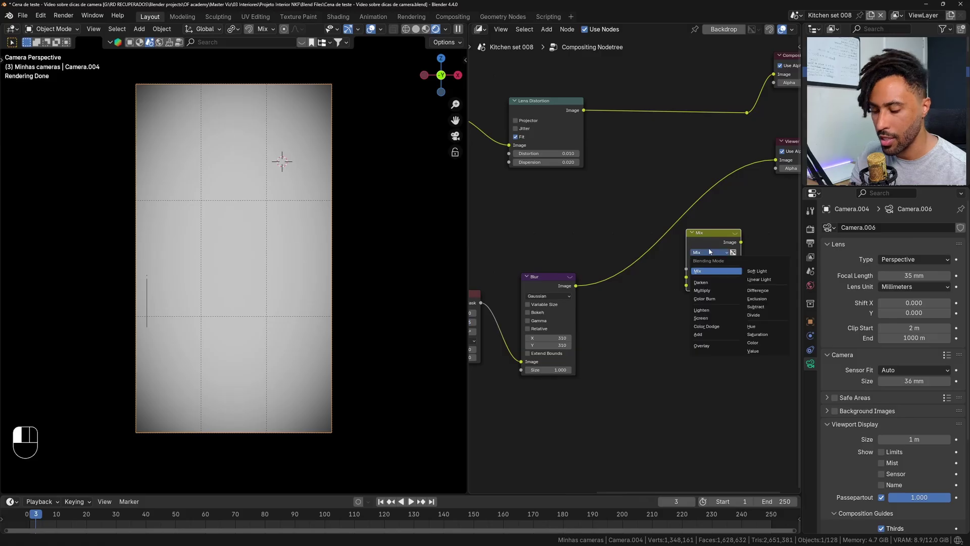
click(705, 290)
drag(704, 291, 676, 150)
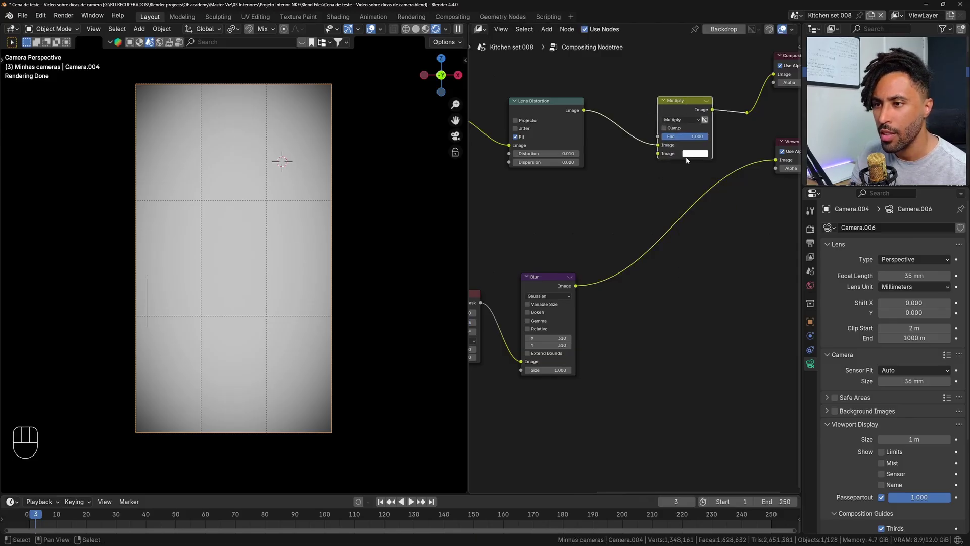
Step: Reroute the Blur output from the Viewer to the Multiply node's second Image input, and link the Multiply result to the Viewer
drag(777, 160, 660, 158)
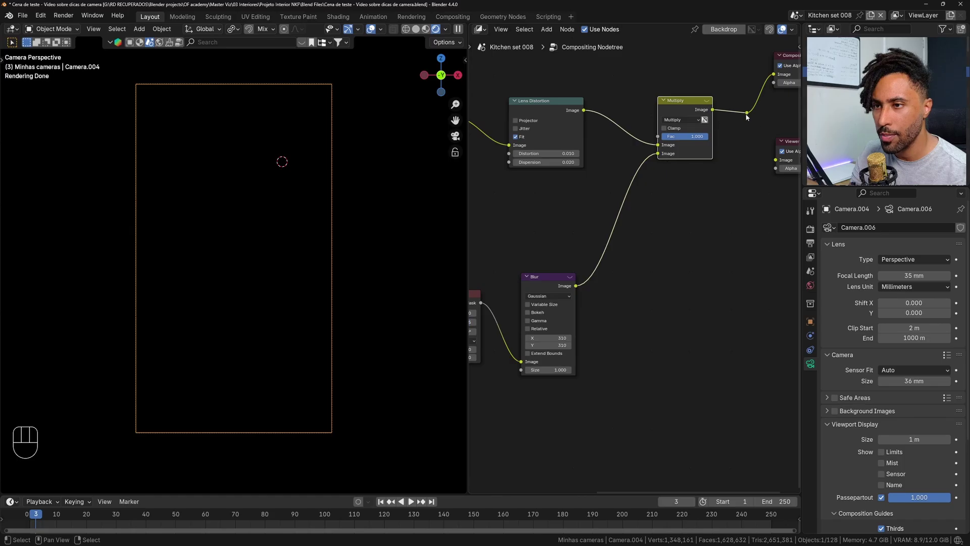
drag(747, 113, 775, 160)
scroll(295, 348, up, 1)
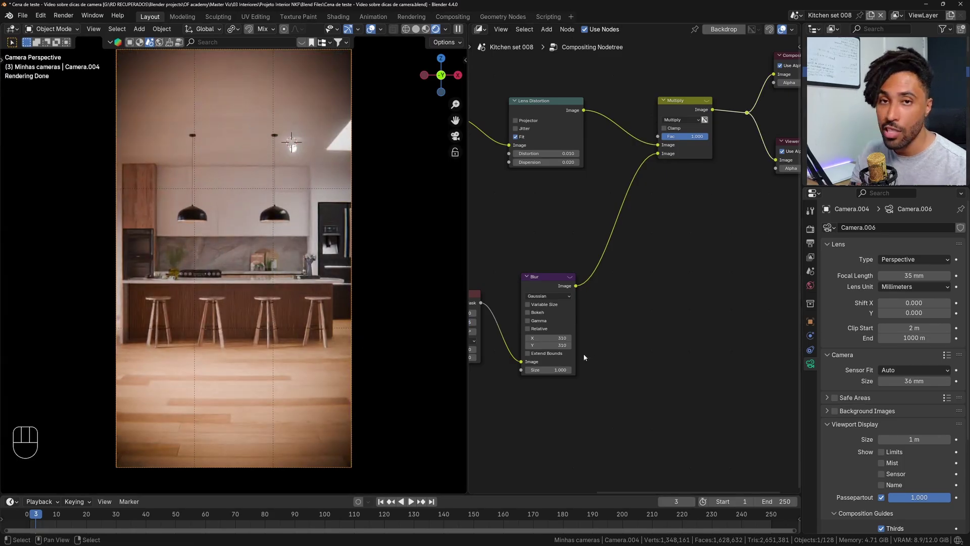
Step: Set the Multiply node's Fac to 0.485, then mute and unmute the node to compare the vignette
scroll(583, 353, up, 2)
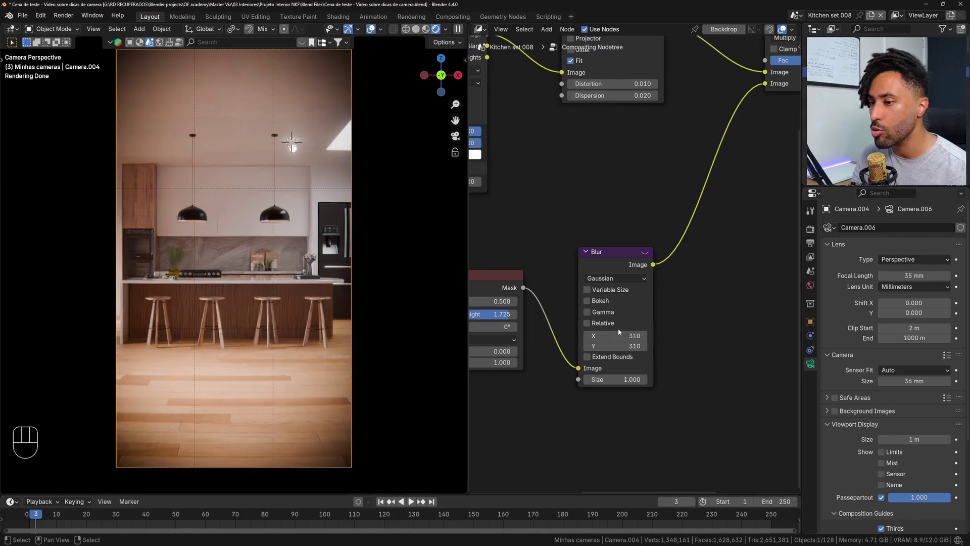
scroll(638, 314, down, 3)
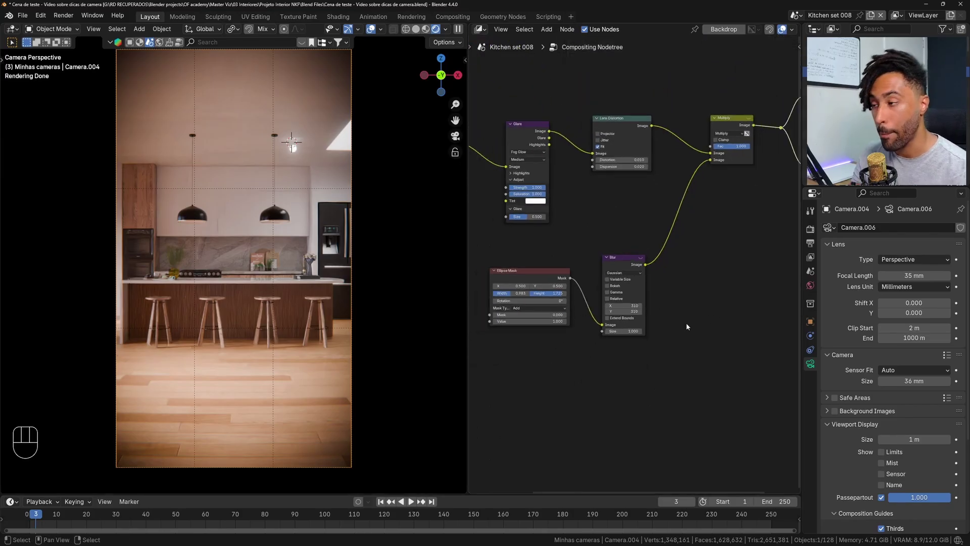
middle_drag(712, 282, 659, 395)
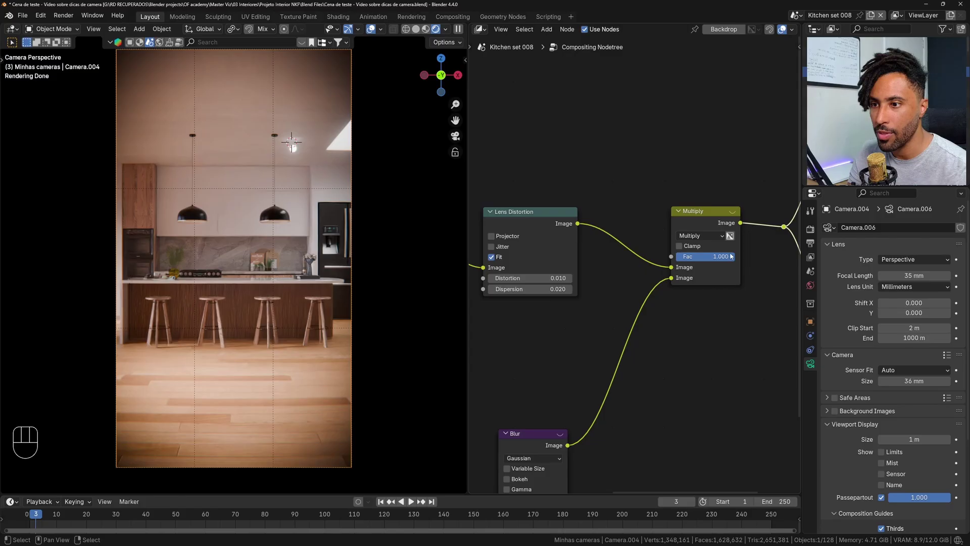
drag(731, 256, 703, 262)
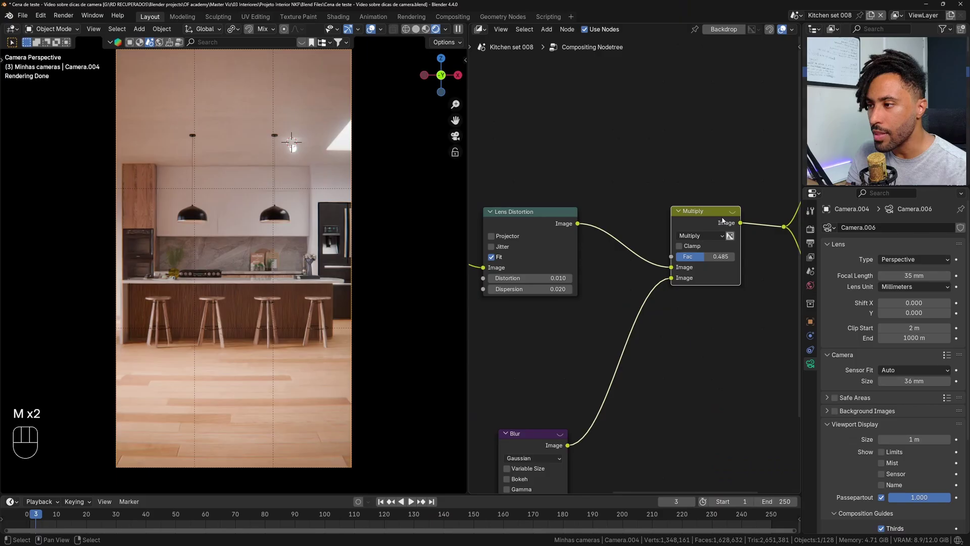
key(m)
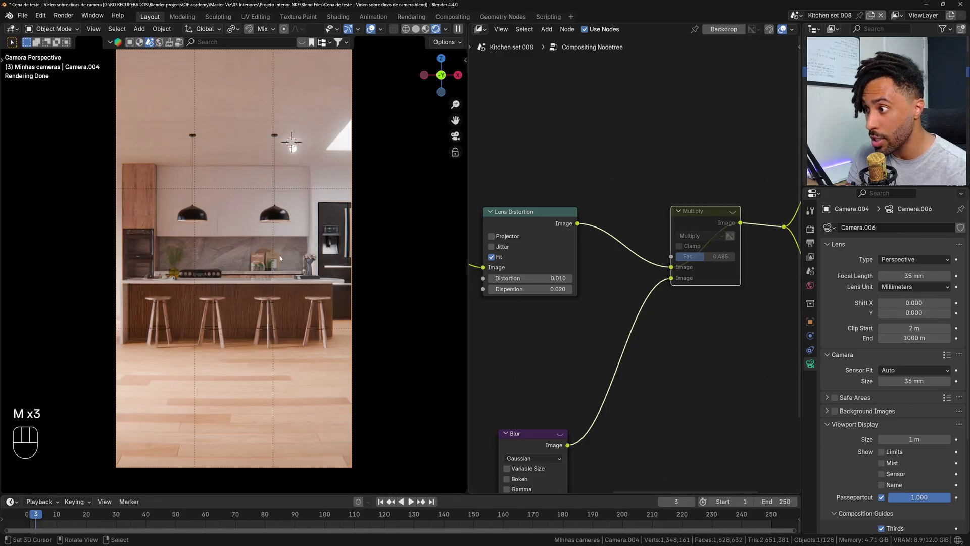
key(m)
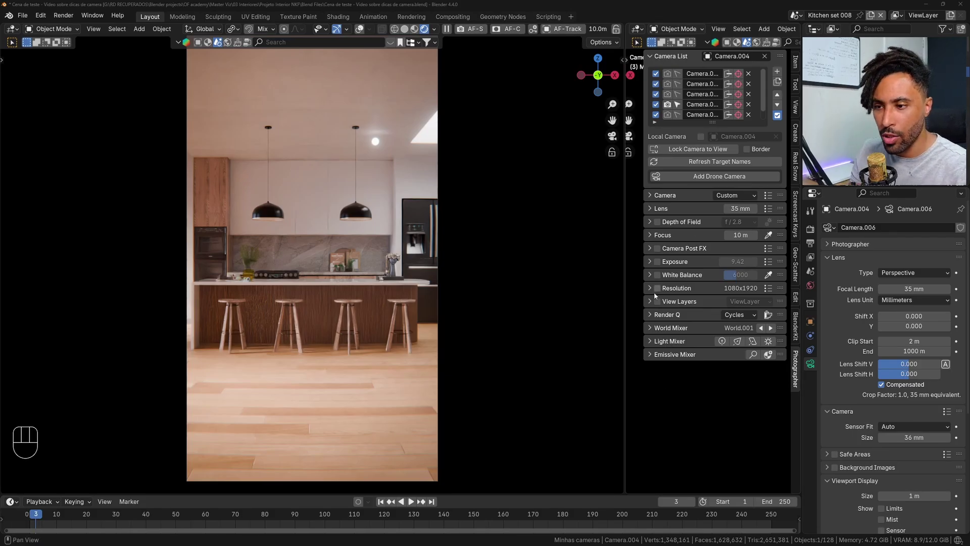
Step: Enable Camera Post FX for Camera.004 in the Photographer add-on and expand its effect settings
click(658, 249)
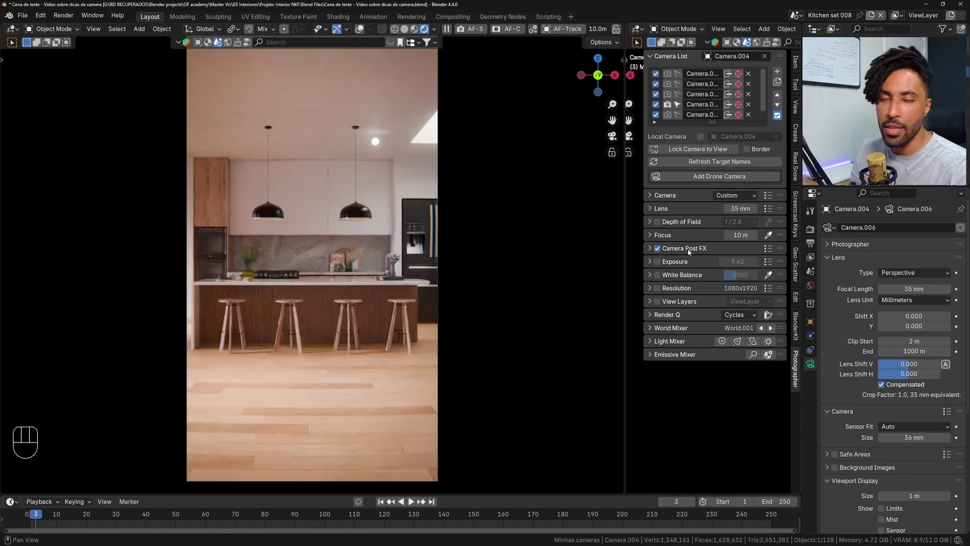
click(689, 249)
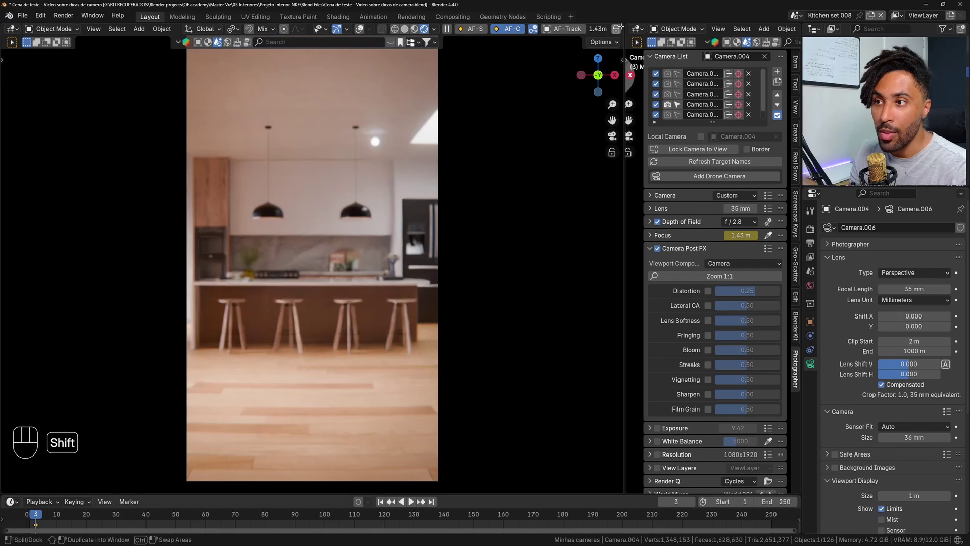
Step: Duplicate the 3D viewport into a floating window over the viewport and switch that window to the Compositor
shift+drag(622, 25, 539, 106)
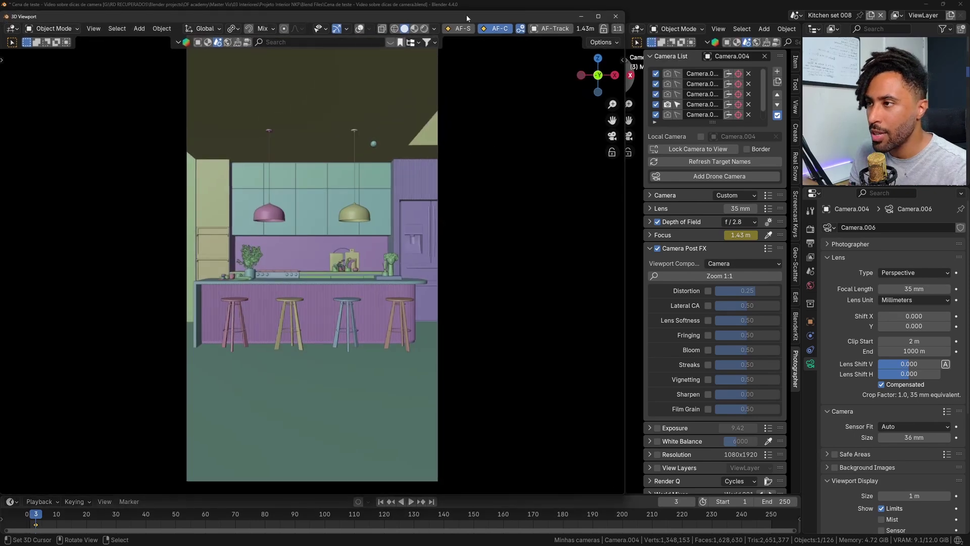
drag(569, 12, 606, 245)
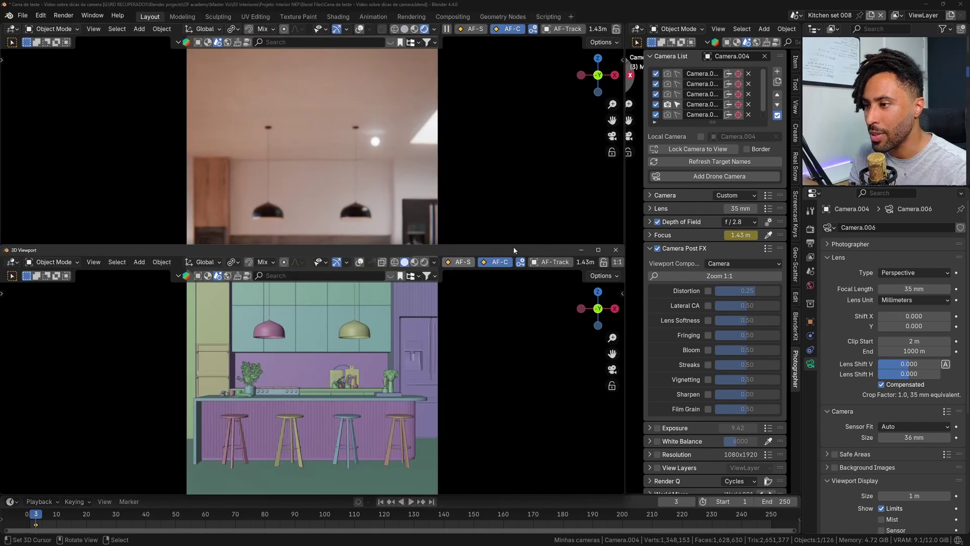
drag(513, 247, 607, 99)
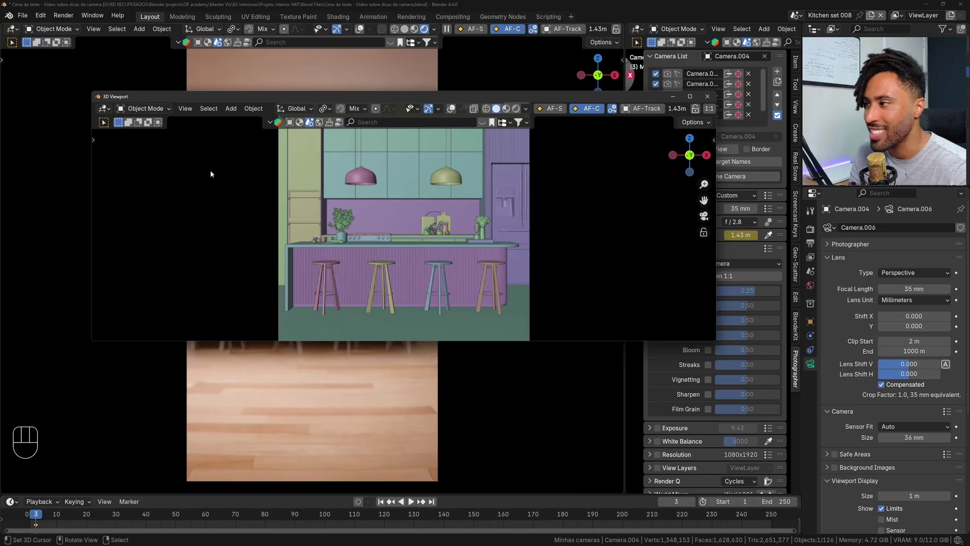
click(105, 109)
click(132, 180)
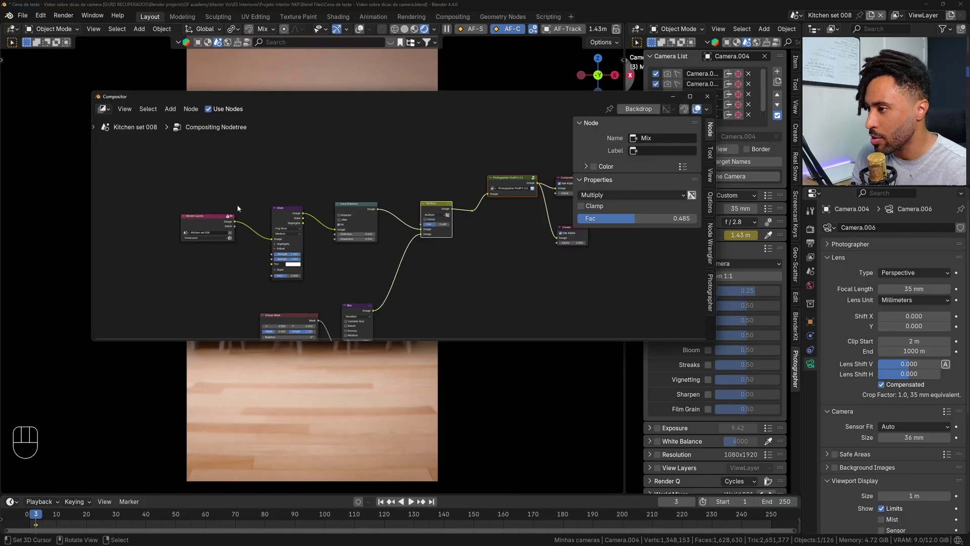
Step: Enter the Photographer PostFX v11 node group and examine the nodes inside it
scroll(505, 177, up, 6)
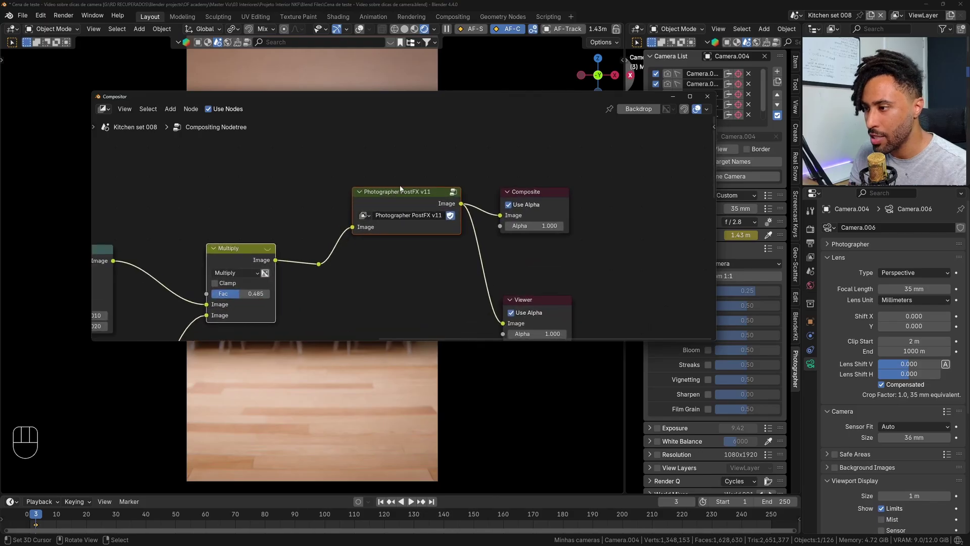
click(414, 167)
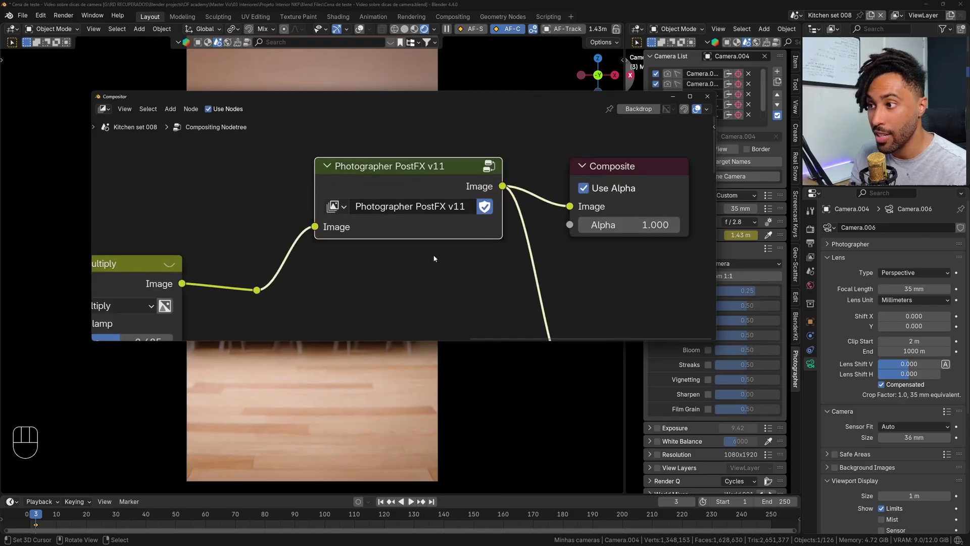
key(Tab)
scroll(434, 259, down, 12)
middle_drag(473, 253, 480, 246)
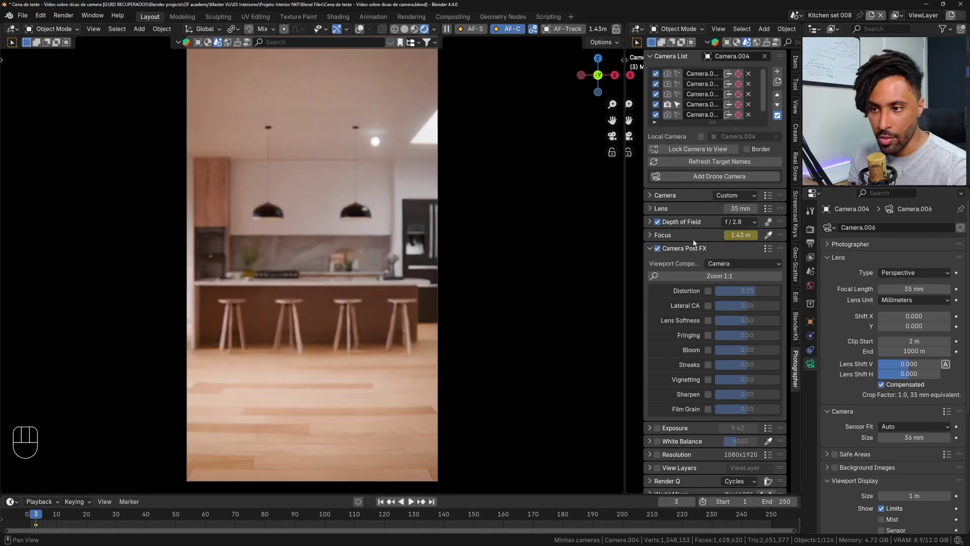
Step: Enable the Film Grain effect in Camera Post FX, switching it off and on again to compare the image
scroll(692, 248, down, 2)
click(708, 305)
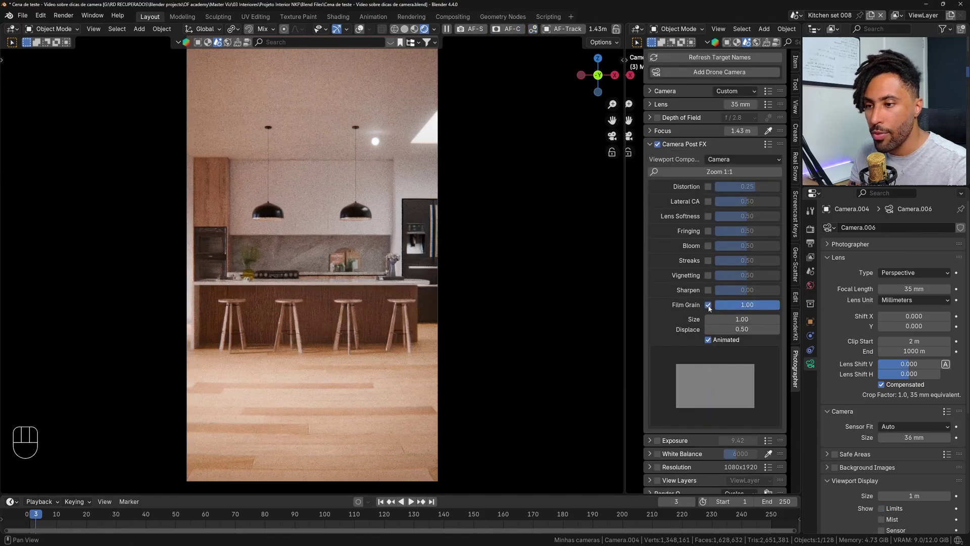
click(707, 305)
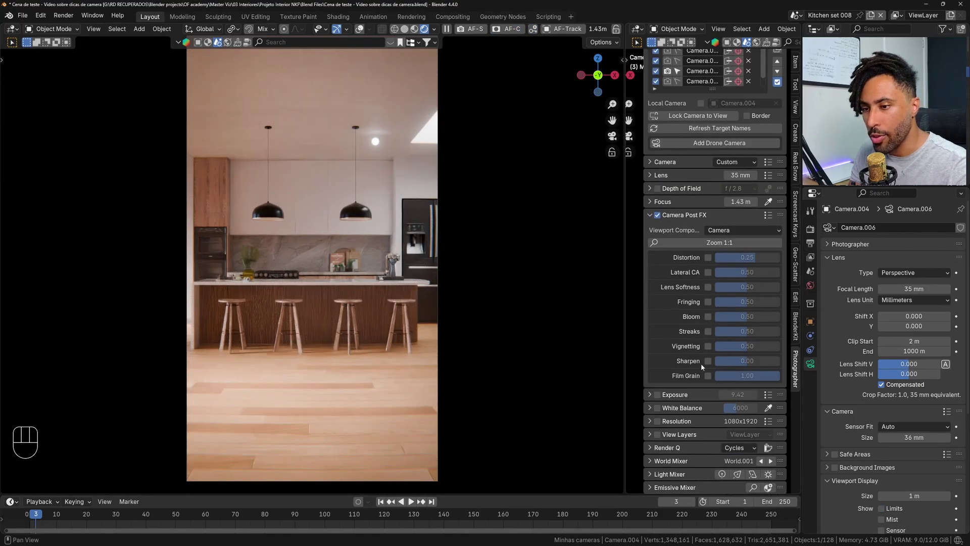
click(708, 376)
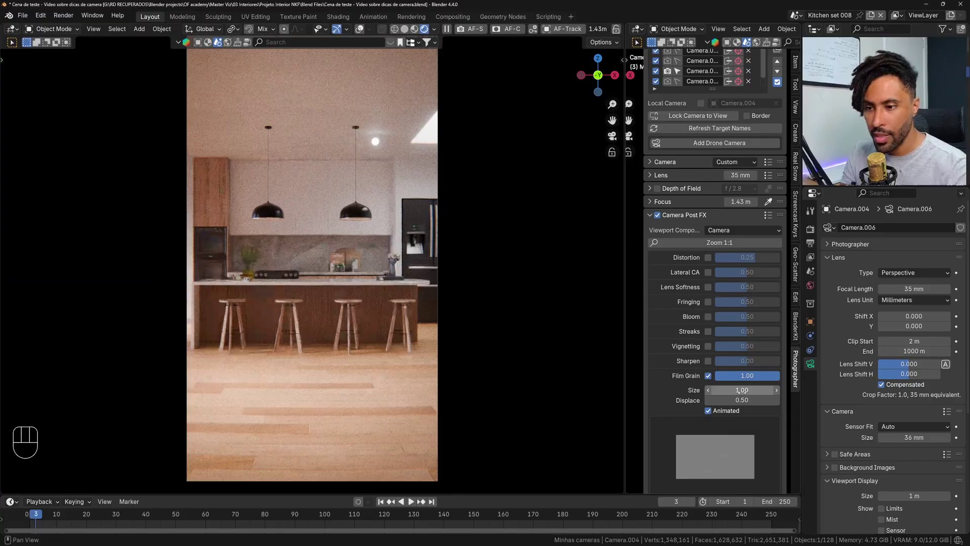
Step: Set the Film Grain Size to 0.5 and fit the camera frame to the viewport
click(743, 392)
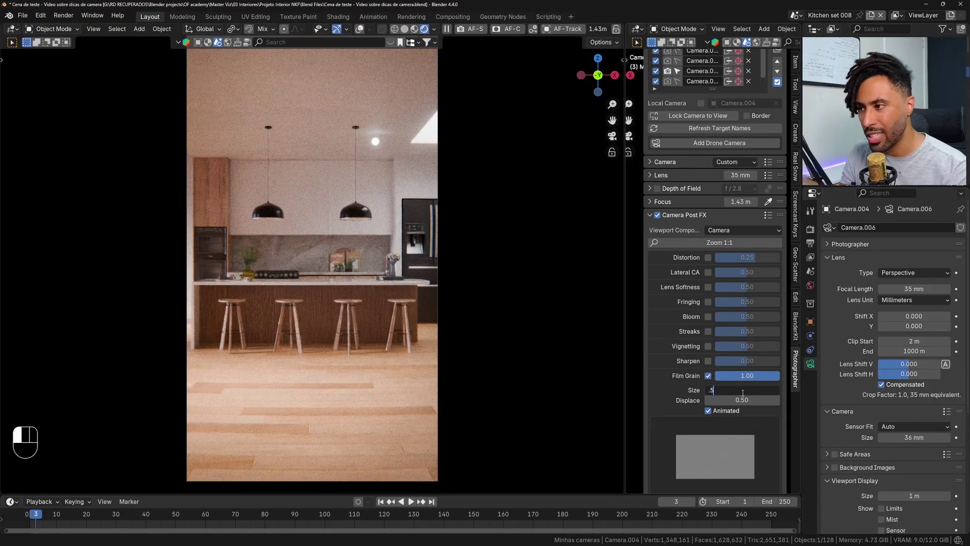
text(.5)
key(Return)
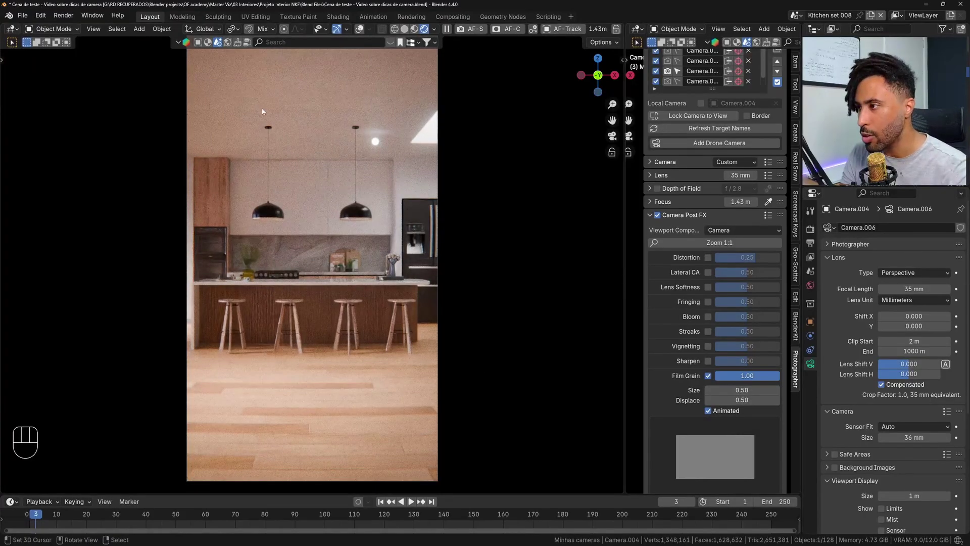
key(Home)
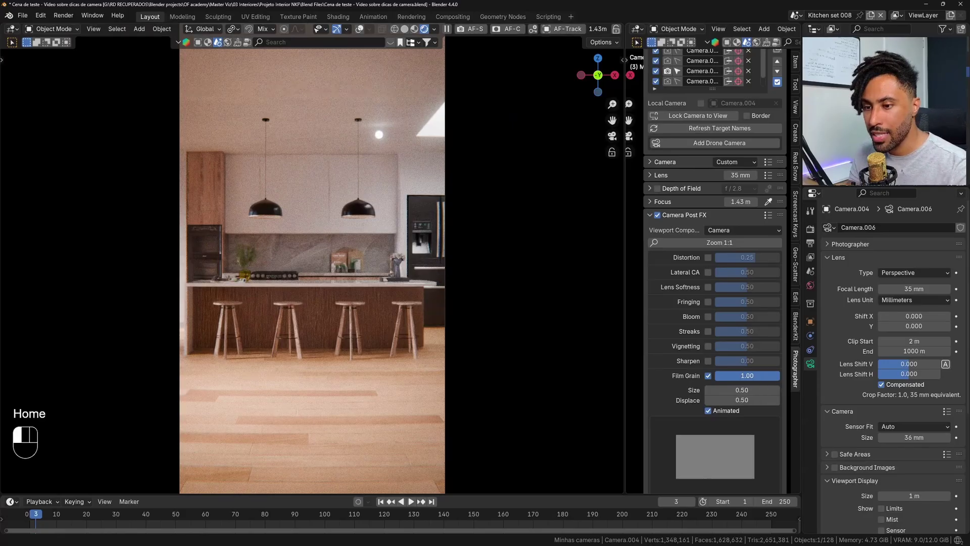
Step: Reduce the Film Grain strength to 0.20 for the kitchen camera
drag(779, 378, 729, 378)
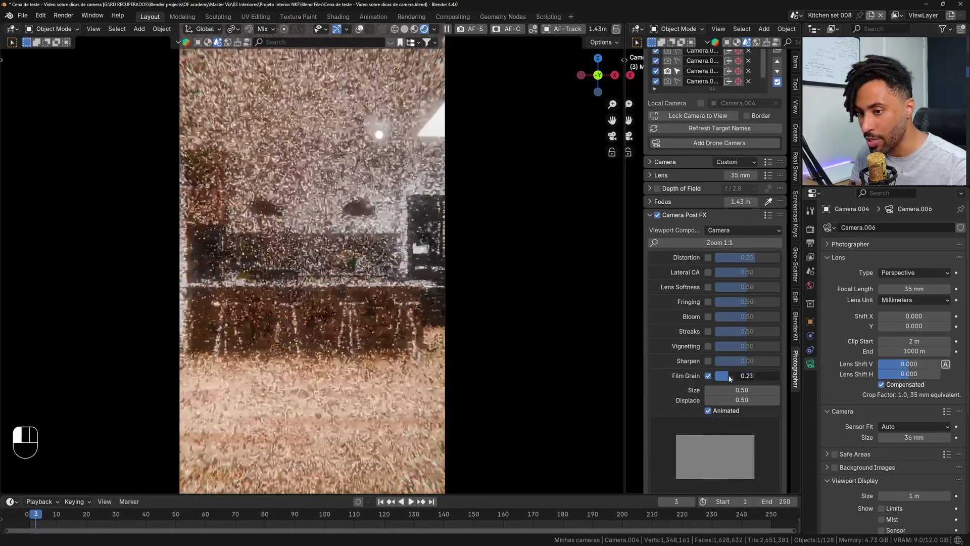
double_click(729, 377)
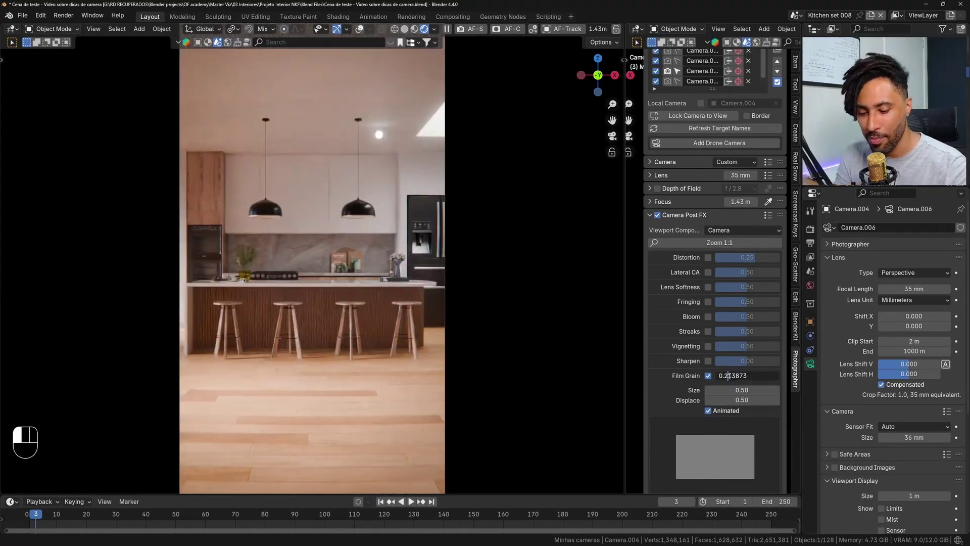
key(Escape)
click(732, 377)
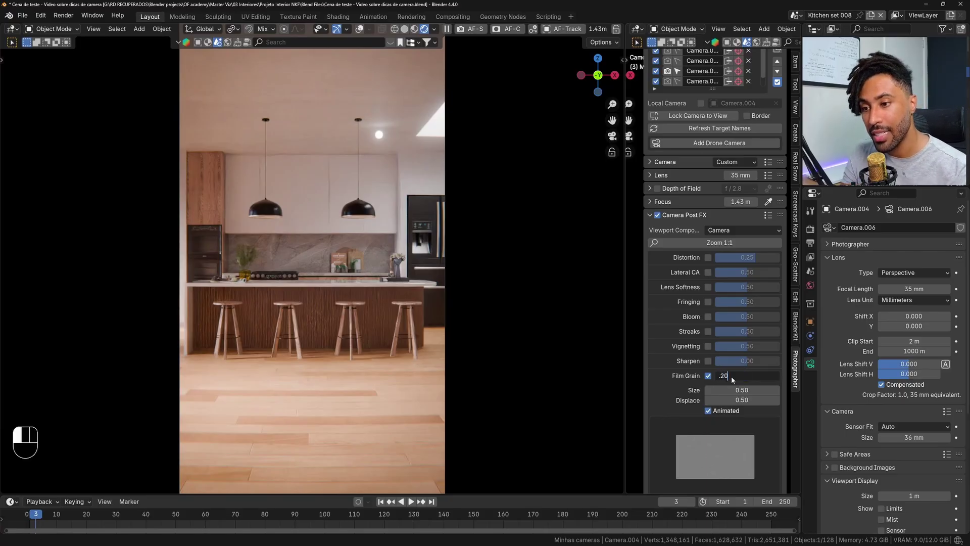
text(.20)
key(Return)
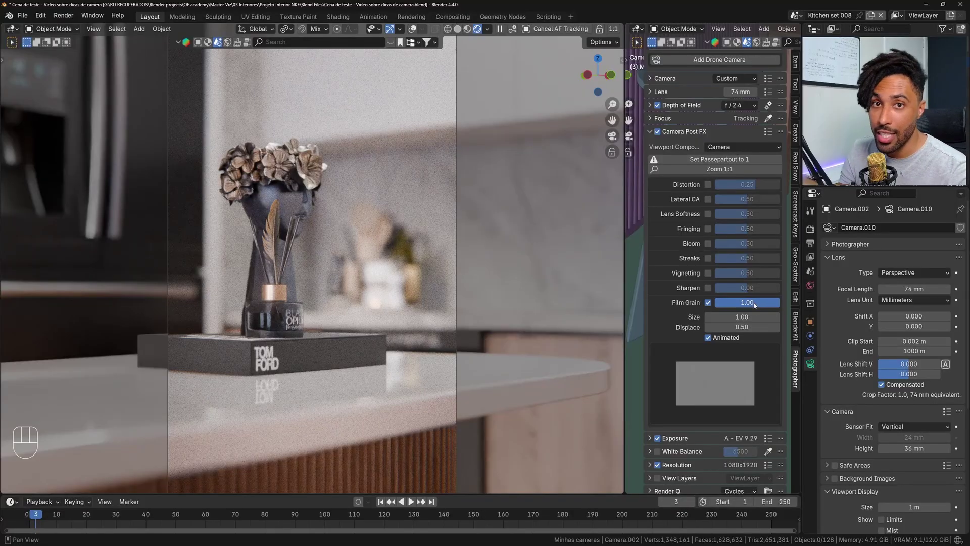
Step: Set the Film Grain strength to 0.25 for the 74 mm close-up camera, and toggle the effect off and on to compare
double_click(764, 306)
text(.25)
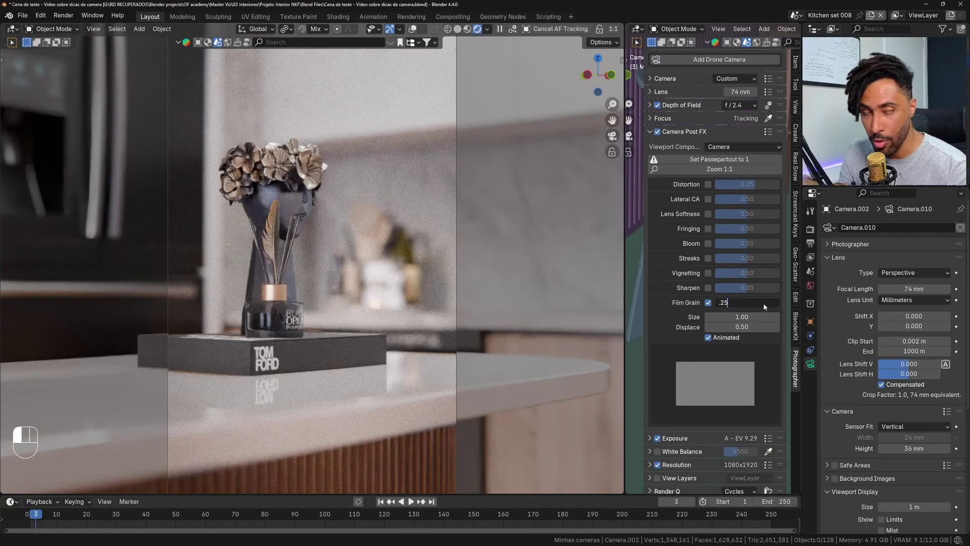
key(Return)
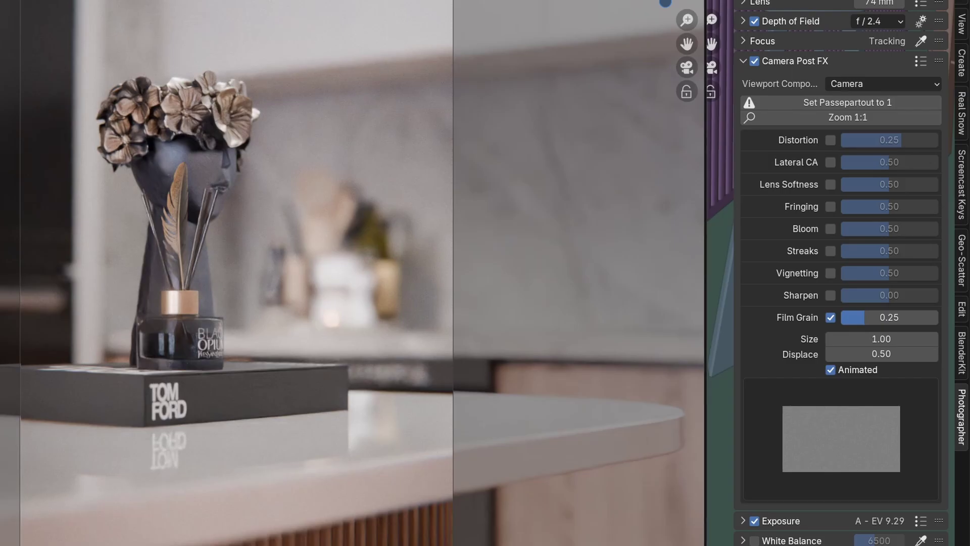
click(831, 318)
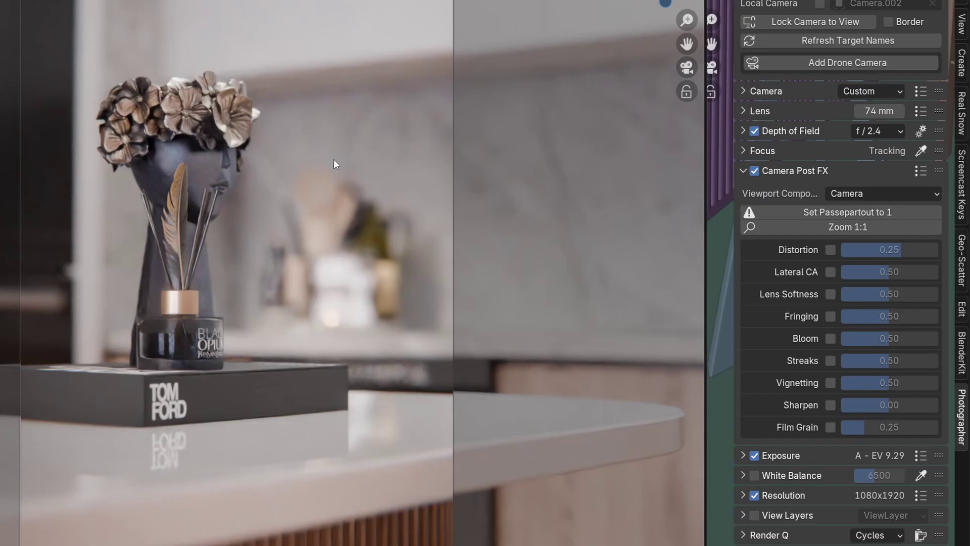
click(831, 426)
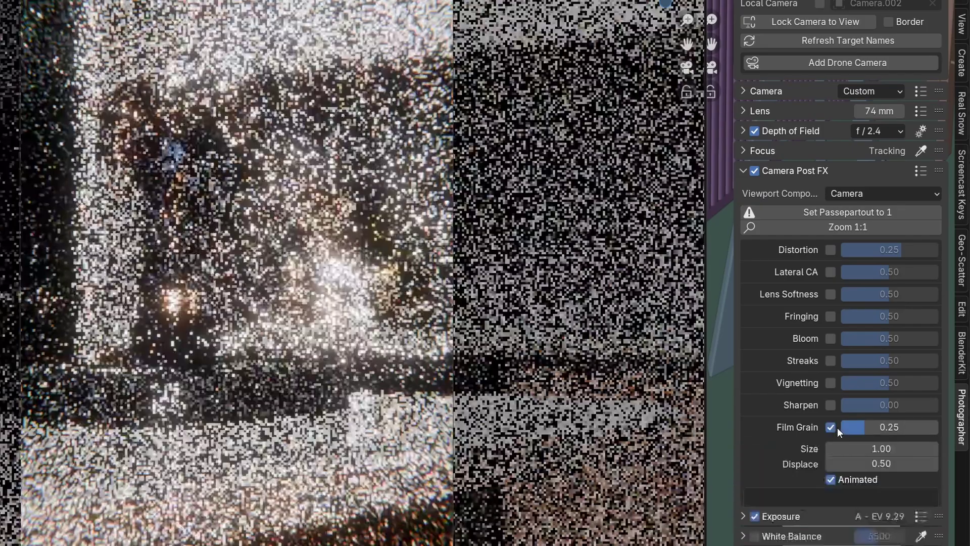